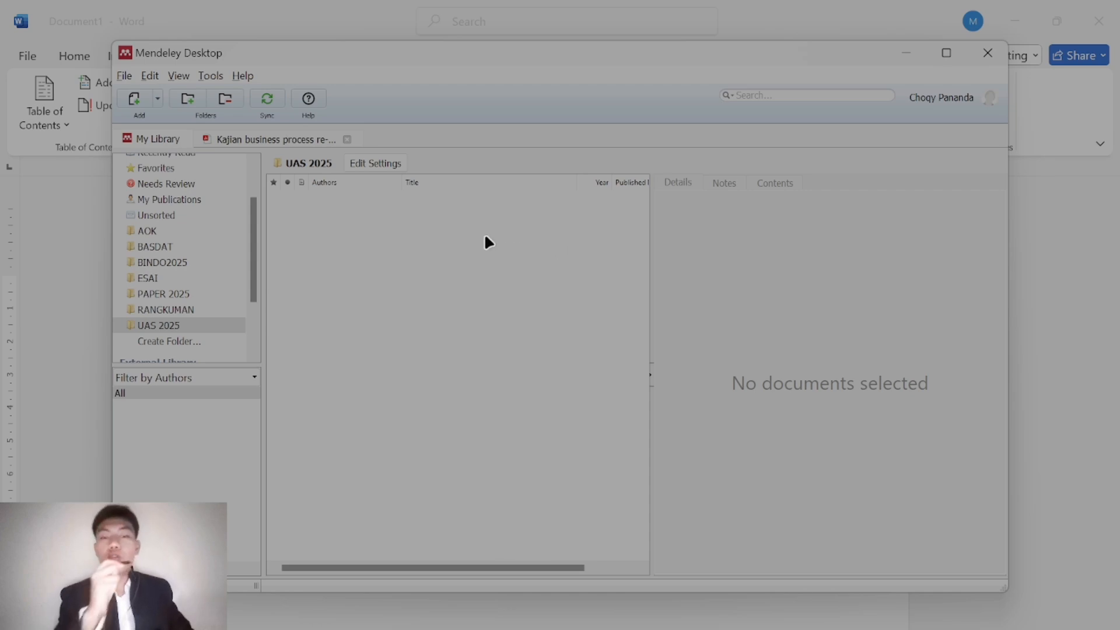
# Add the PDF "KAJIAN BUSINESS PROCESS RE-ENGINEERIN..." from Downloads to the UAS 2025 folder
pyautogui.click(159, 100)
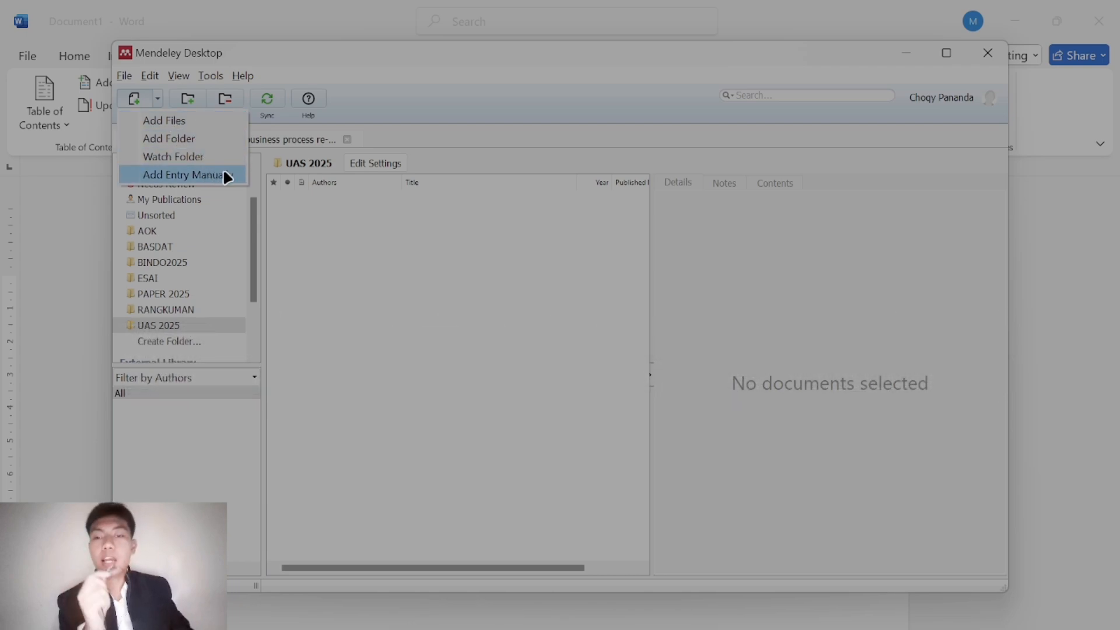
pyautogui.click(352, 210)
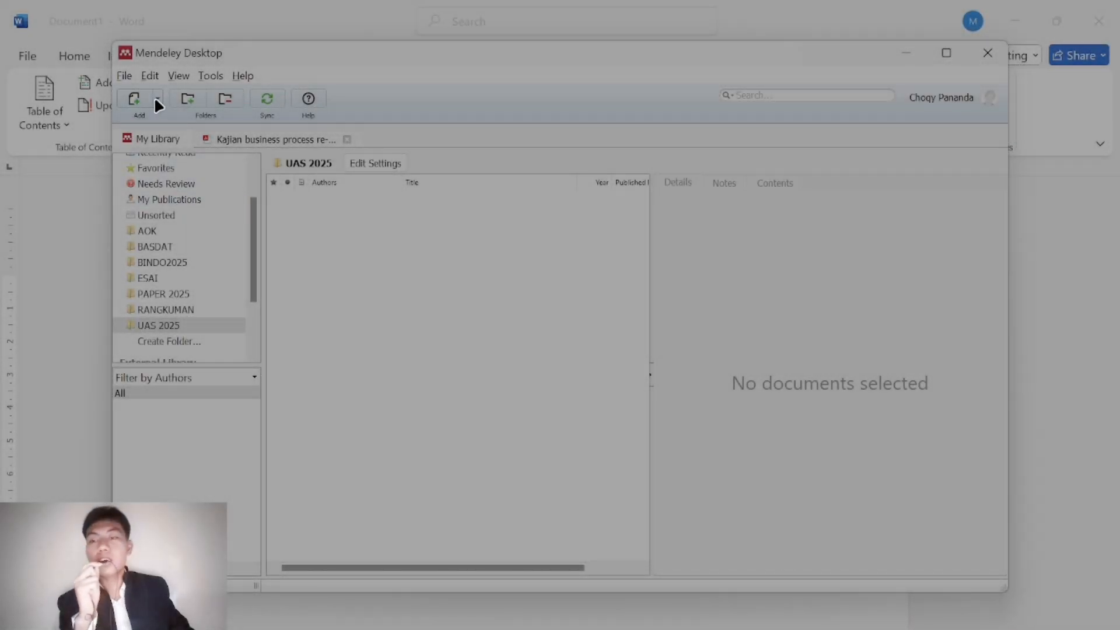
pyautogui.click(157, 99)
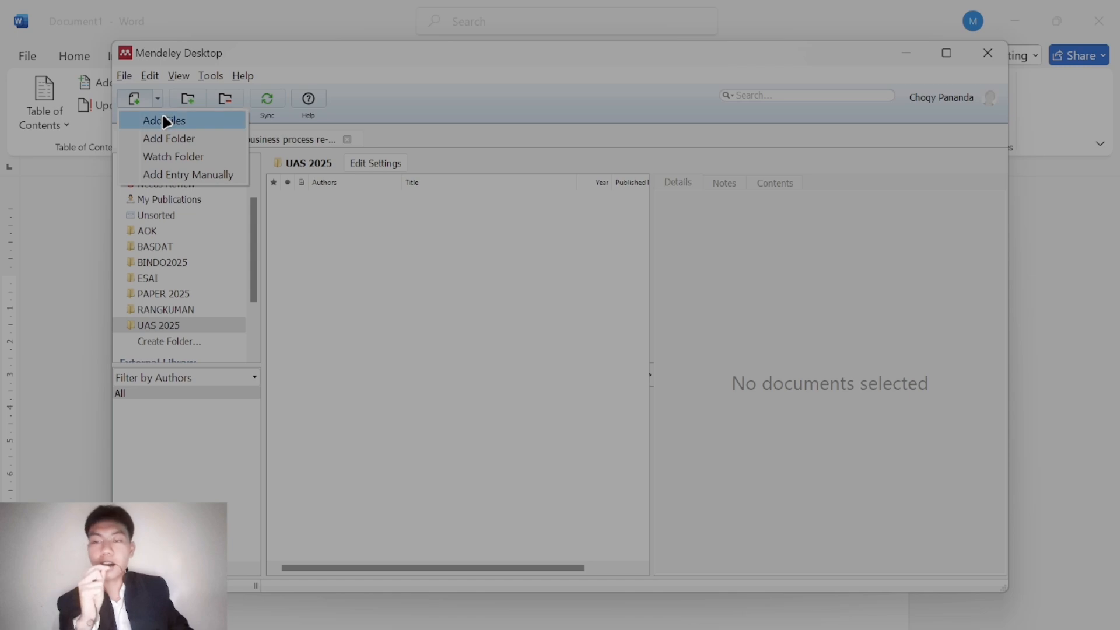
pyautogui.click(162, 116)
pyautogui.click(353, 265)
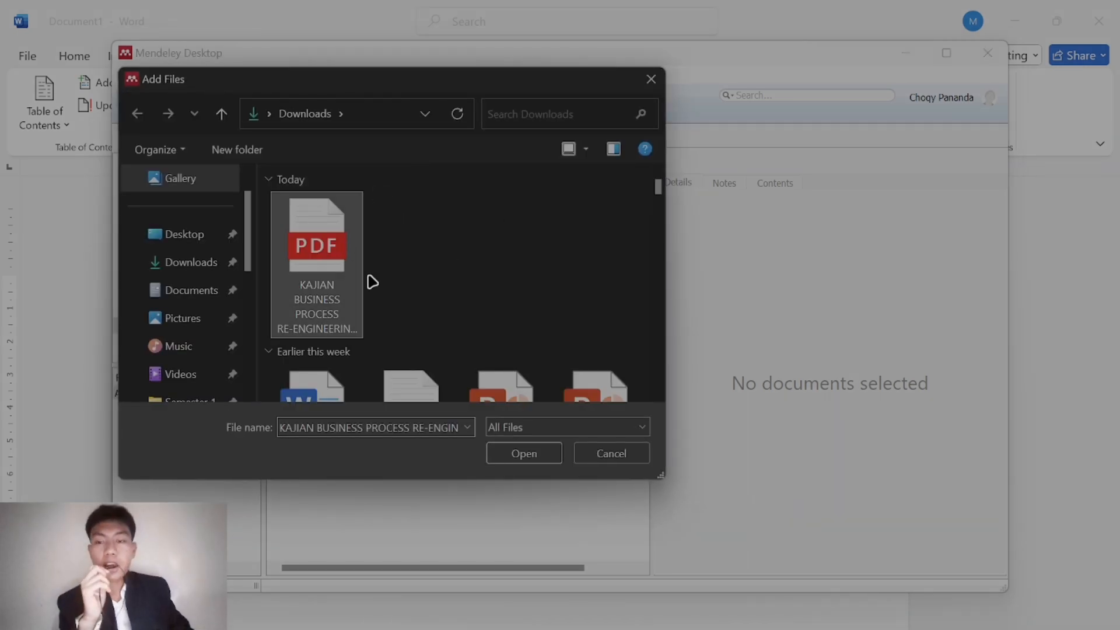
pyautogui.click(530, 459)
# Open the added paper and examine its first page and bibliographic details
pyautogui.click(483, 208)
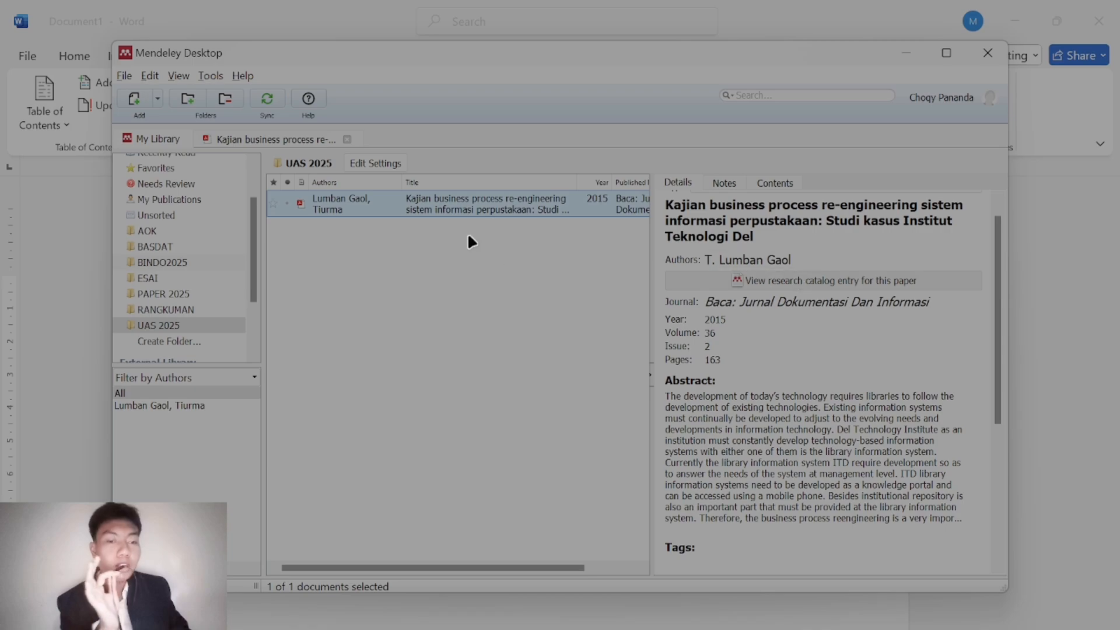
pyautogui.doubleClick(481, 198)
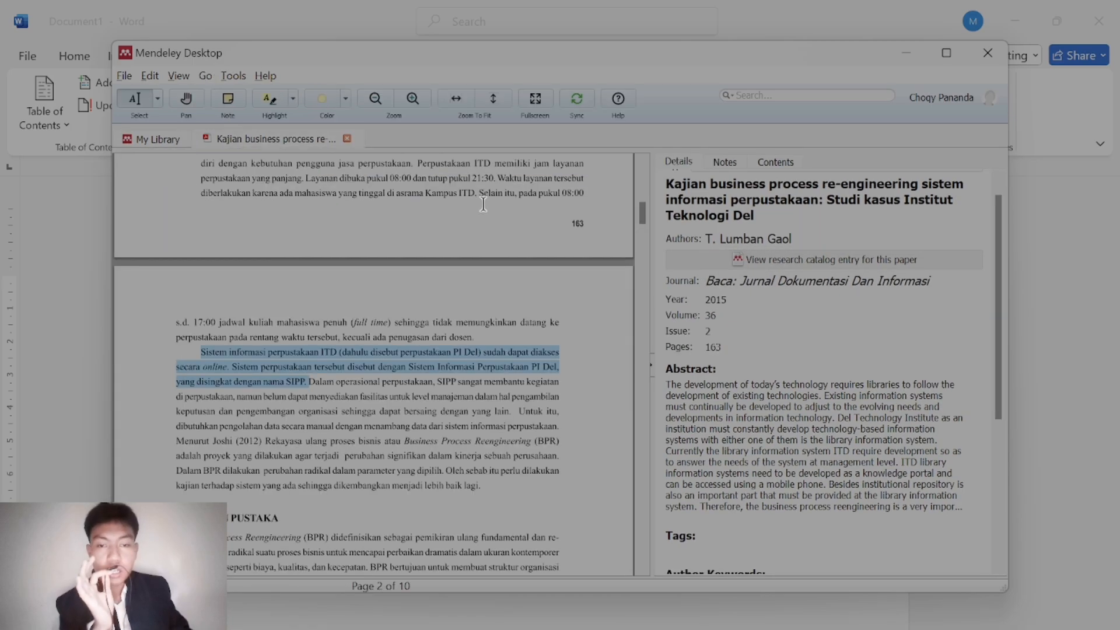
pyautogui.scroll(3, 563, 284)
pyautogui.moveTo(644, 211); pyautogui.dragTo(643, 185)
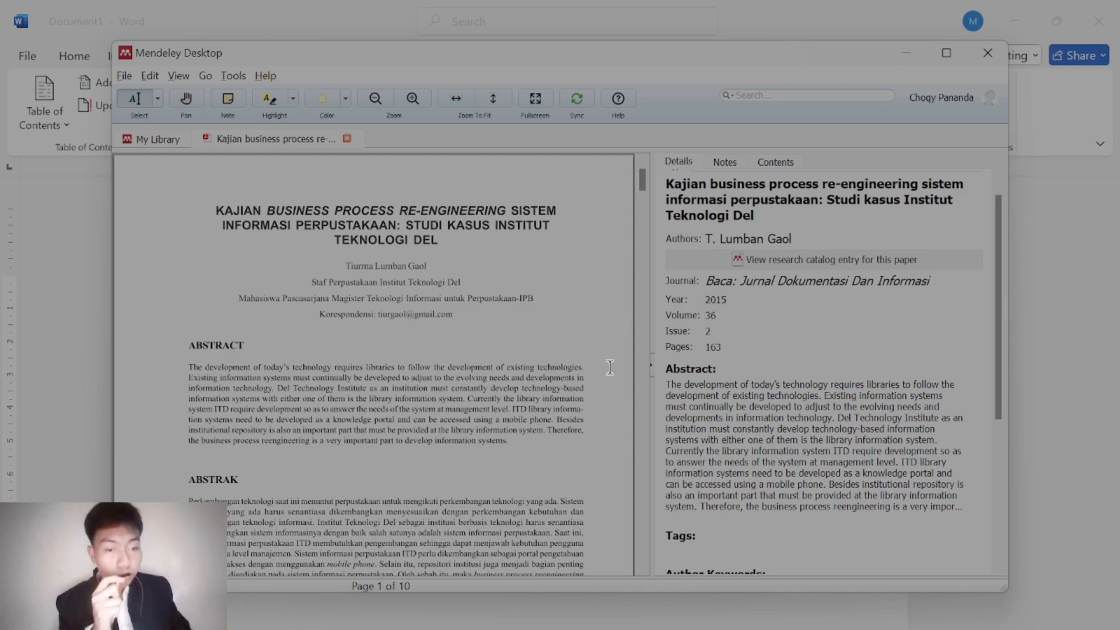
pyautogui.scroll(-5, 757, 400)
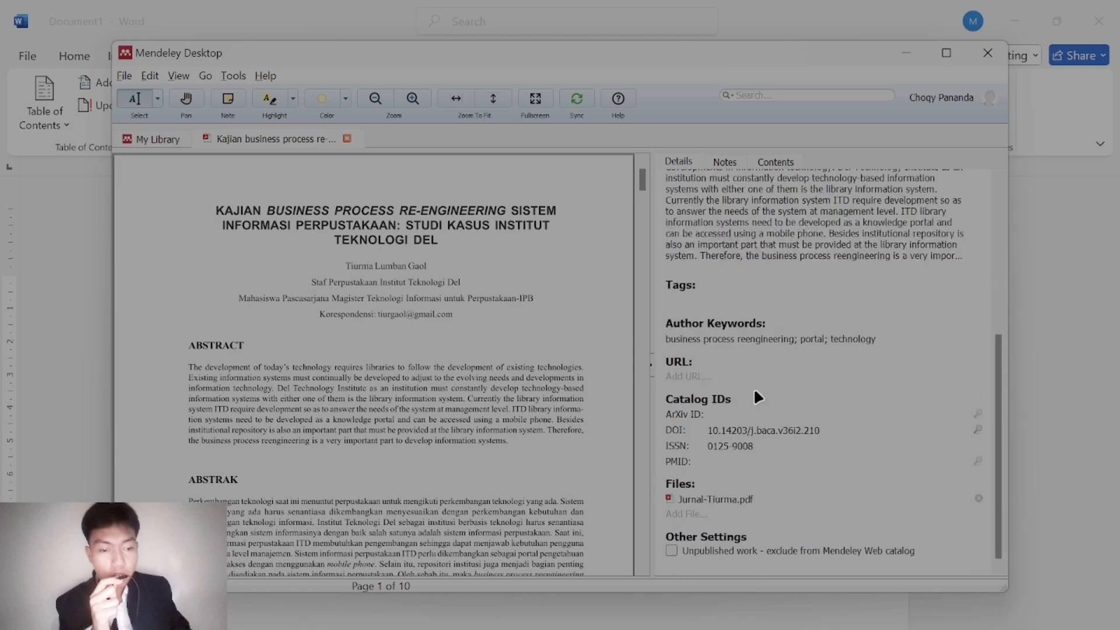
pyautogui.scroll(-1, 447, 405)
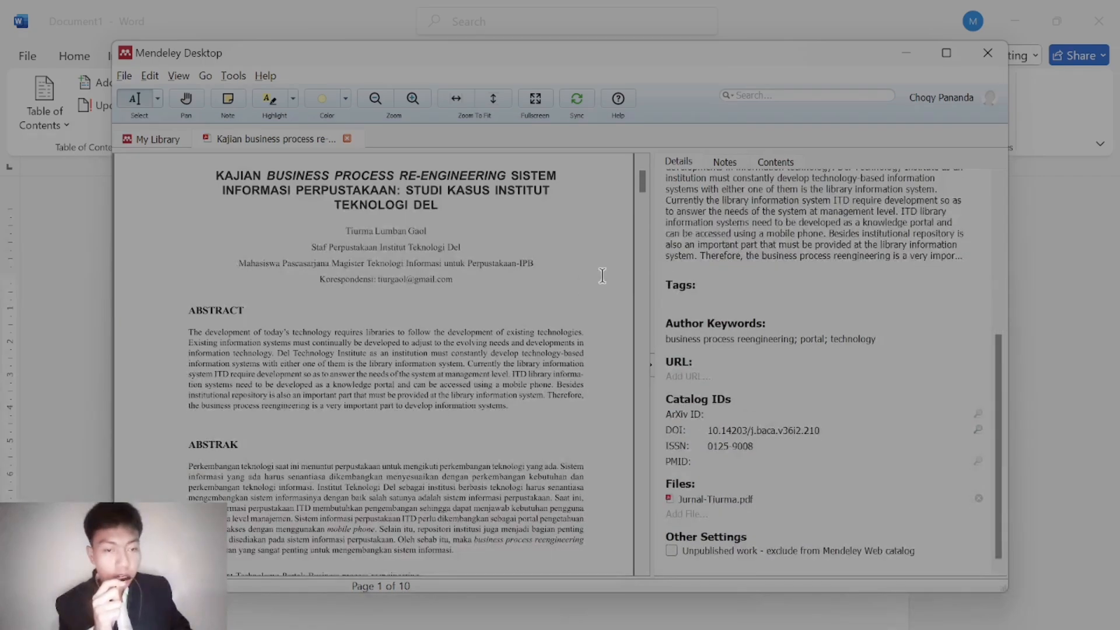
pyautogui.scroll(1, 607, 263)
pyautogui.scroll(4, 779, 366)
pyautogui.scroll(3, 779, 367)
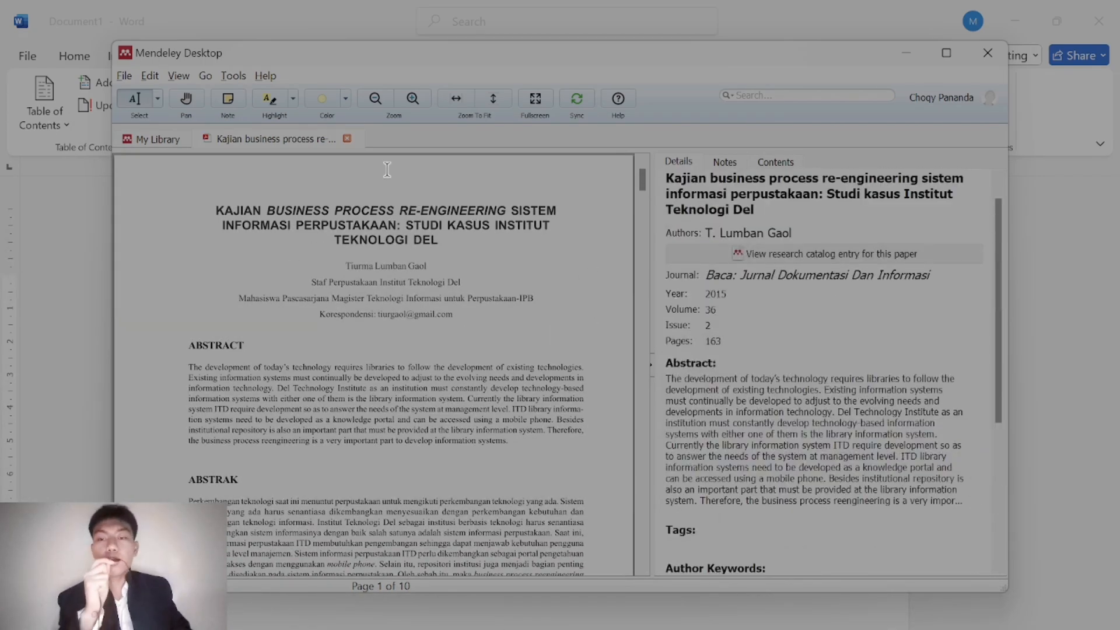
# Close the paper and review its journal, abstract, keywords and catalog IDs from the library list
pyautogui.click(346, 138)
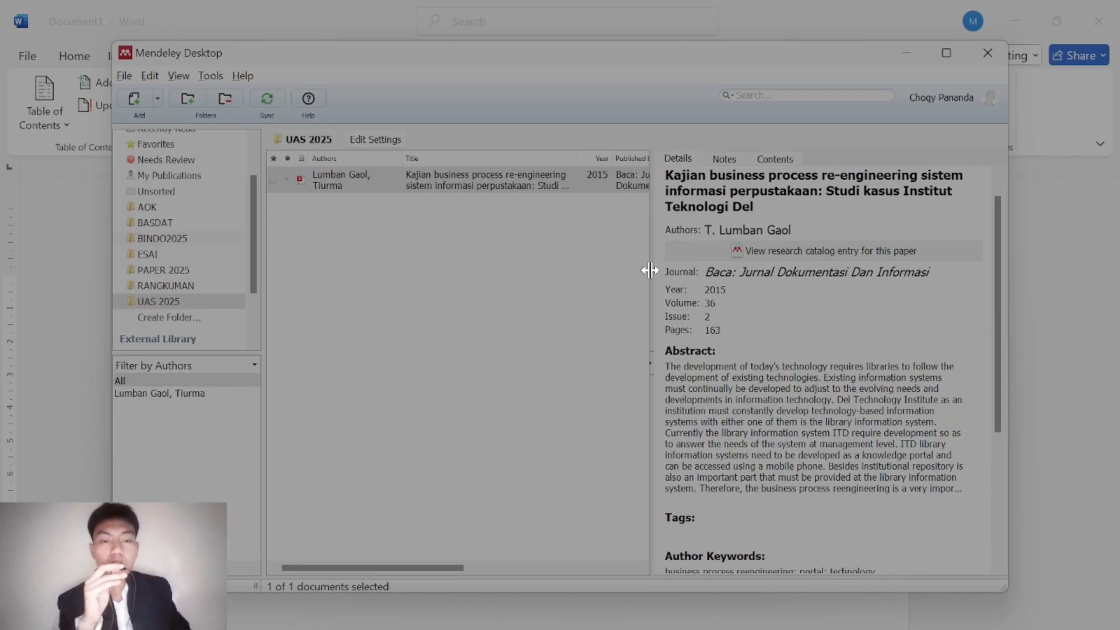
pyautogui.scroll(-5, 723, 316)
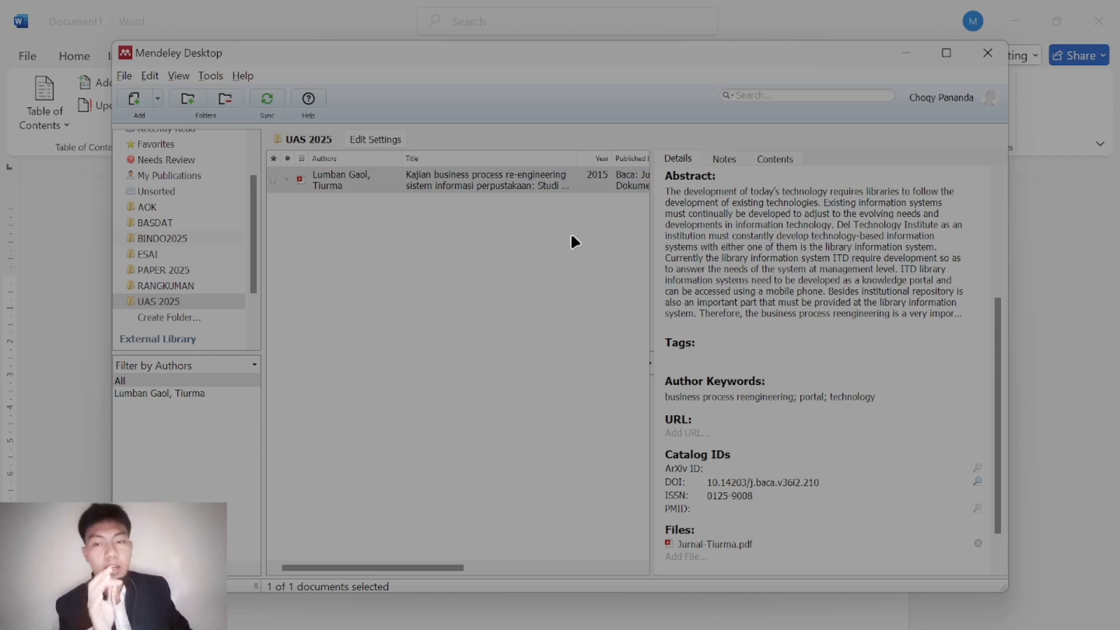
pyautogui.scroll(3, 758, 303)
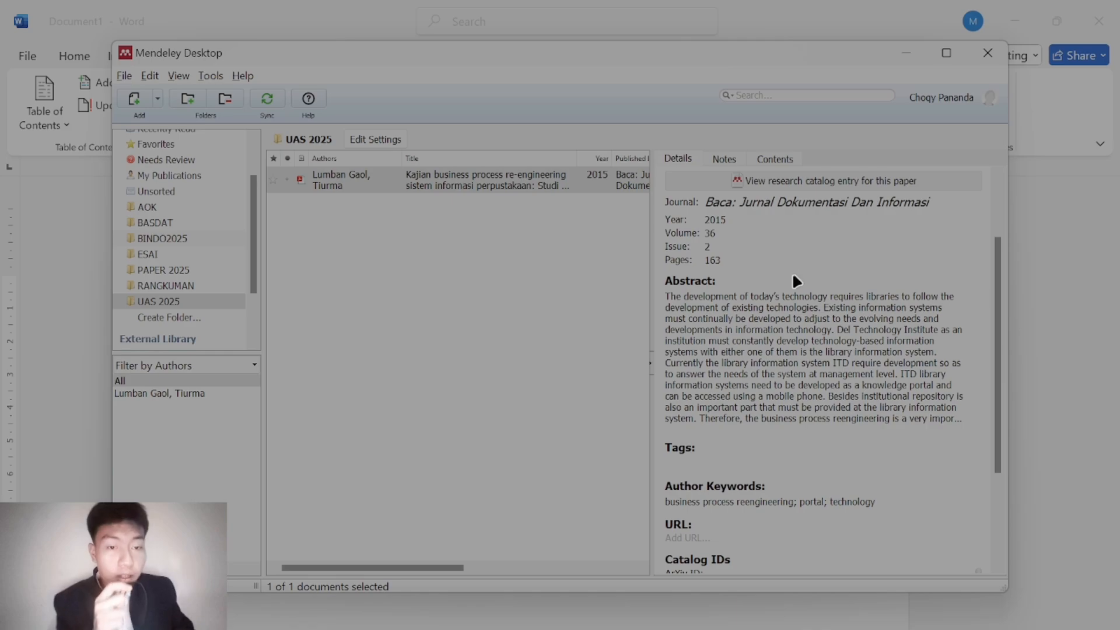
pyautogui.scroll(-3, 717, 366)
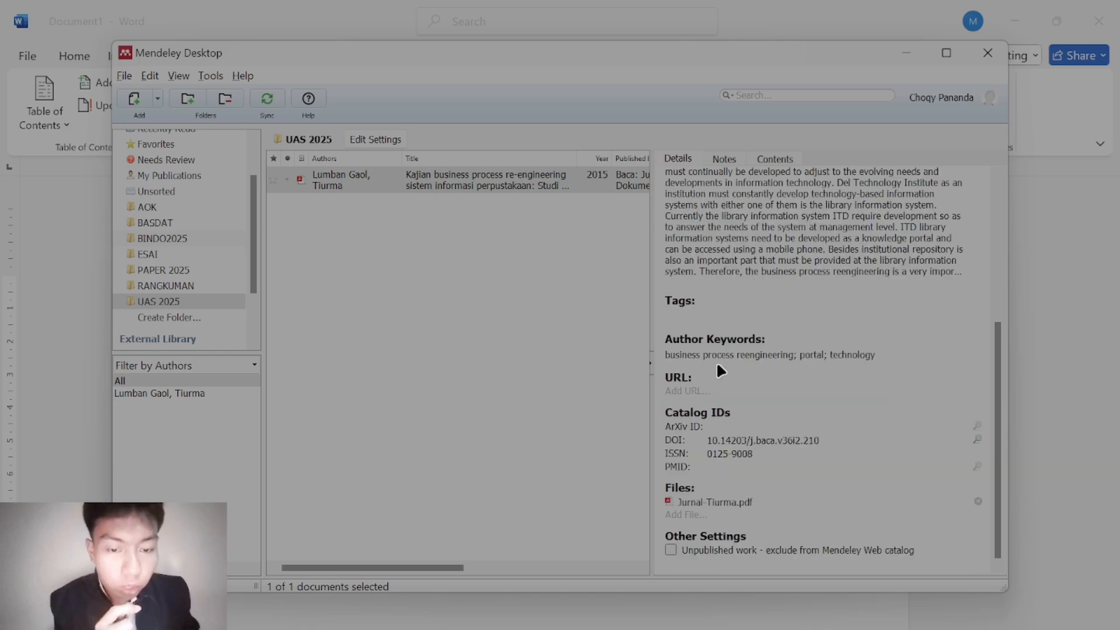
# Reopen the paper and copy the page 2 passage from "Sistem informasi perpustakaan ITD" through "yang disingkat dengan nama SIPP"
pyautogui.doubleClick(509, 178)
pyautogui.scroll(-10, 317, 373)
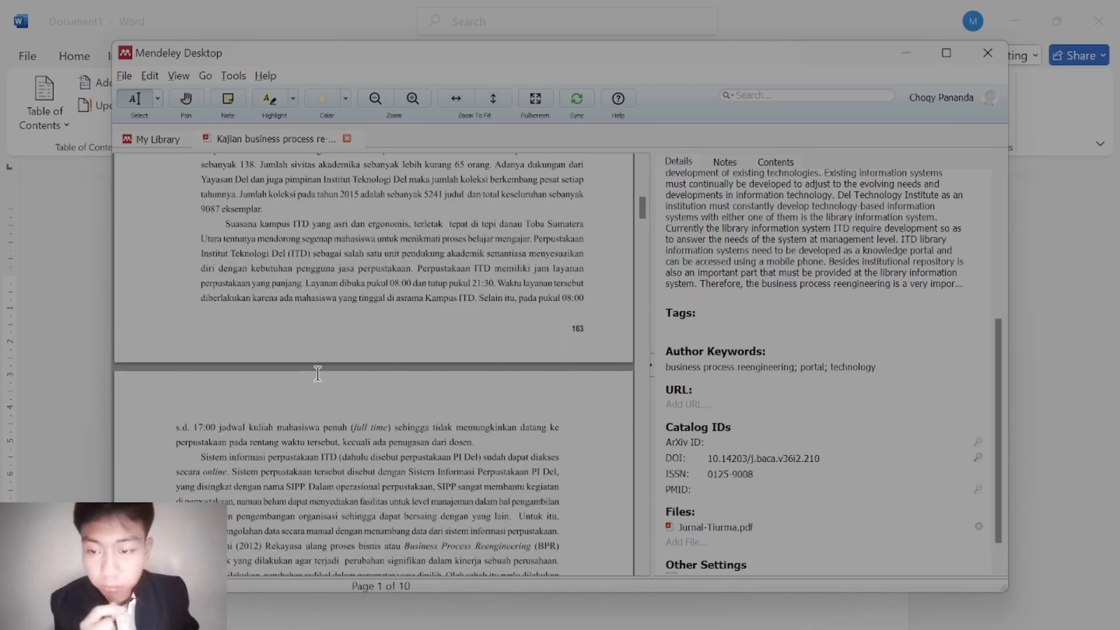
pyautogui.scroll(-2, 318, 373)
pyautogui.scroll(4, 317, 373)
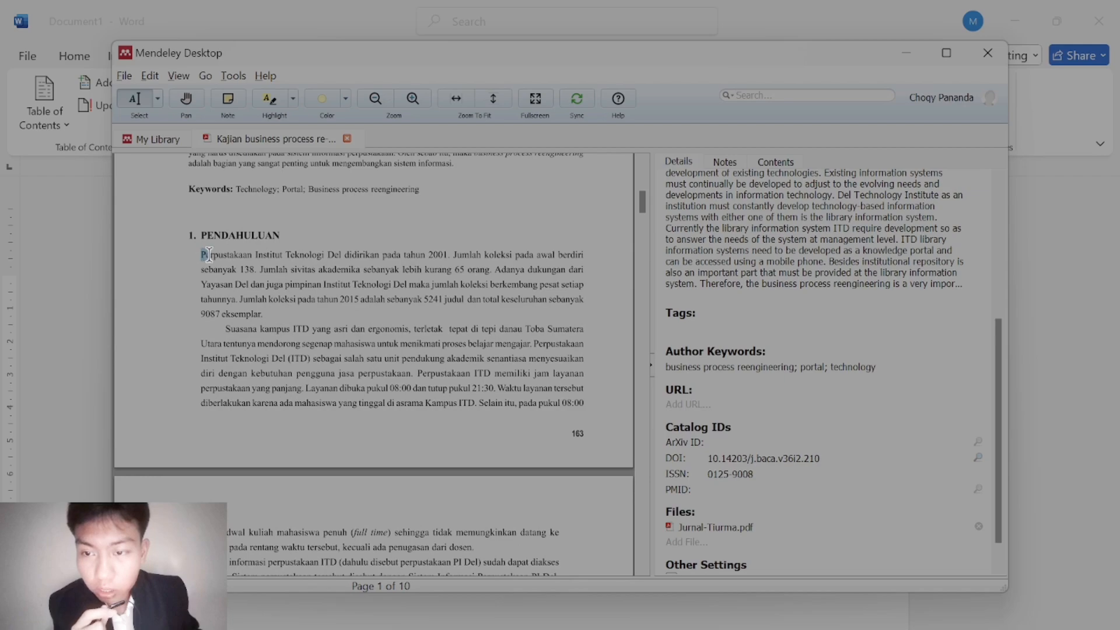
pyautogui.scroll(-5, 209, 257)
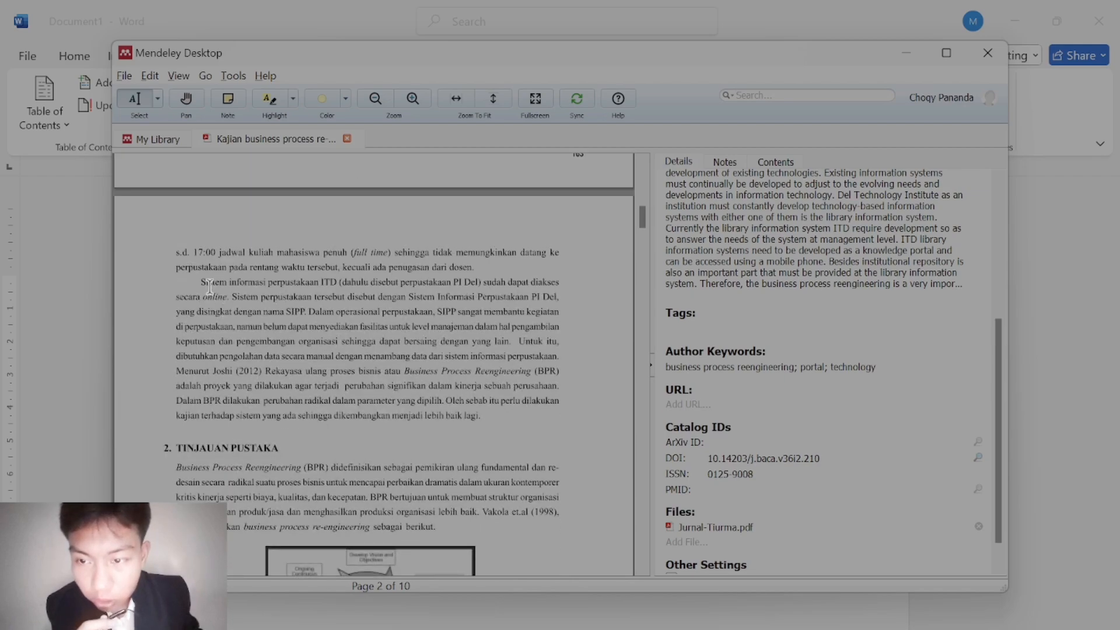
pyautogui.moveTo(209, 286); pyautogui.dragTo(301, 311)
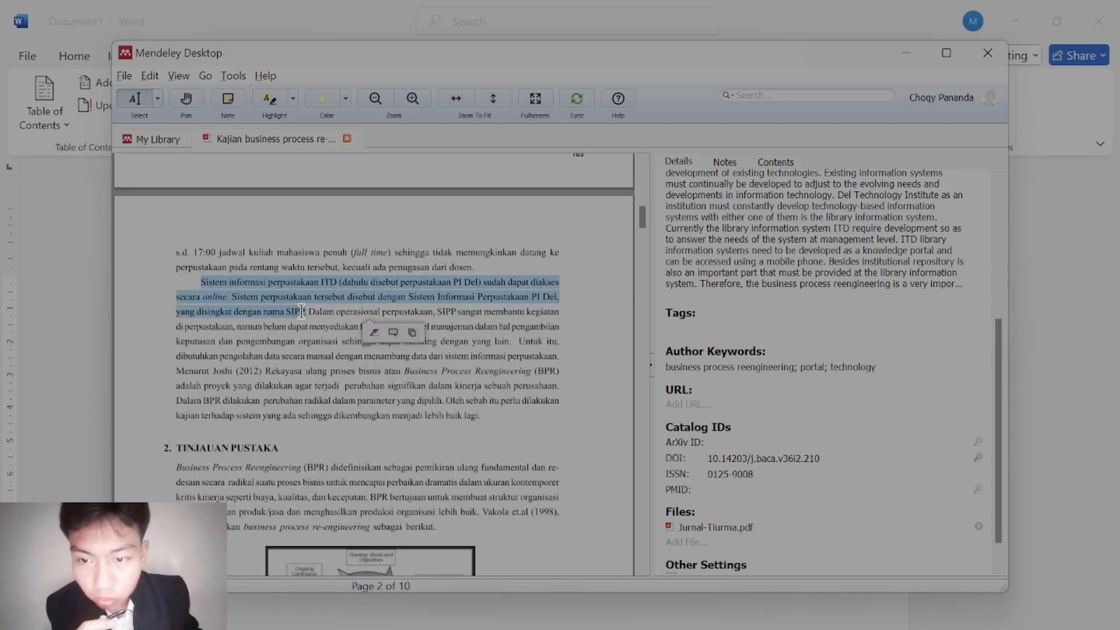
pyautogui.hotkey('ctrl', 'c')
# Switch to the Word document and paste the copied passage below the title line
pyautogui.hotkey('alt', 'Tab')
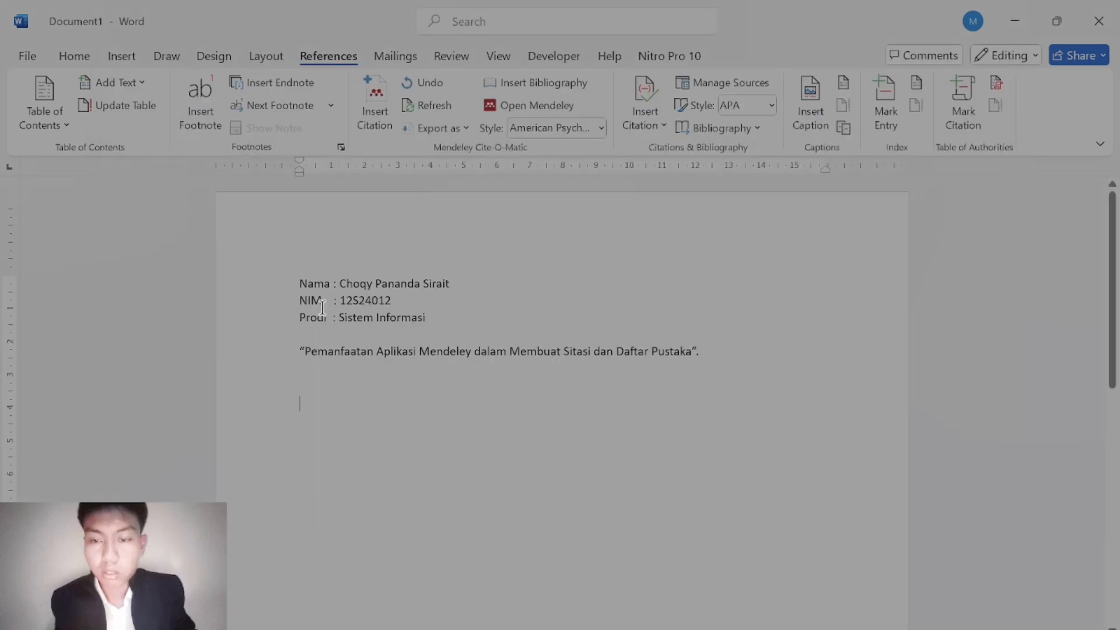
pyautogui.click(375, 407)
pyautogui.hotkey('ctrl', 'v')
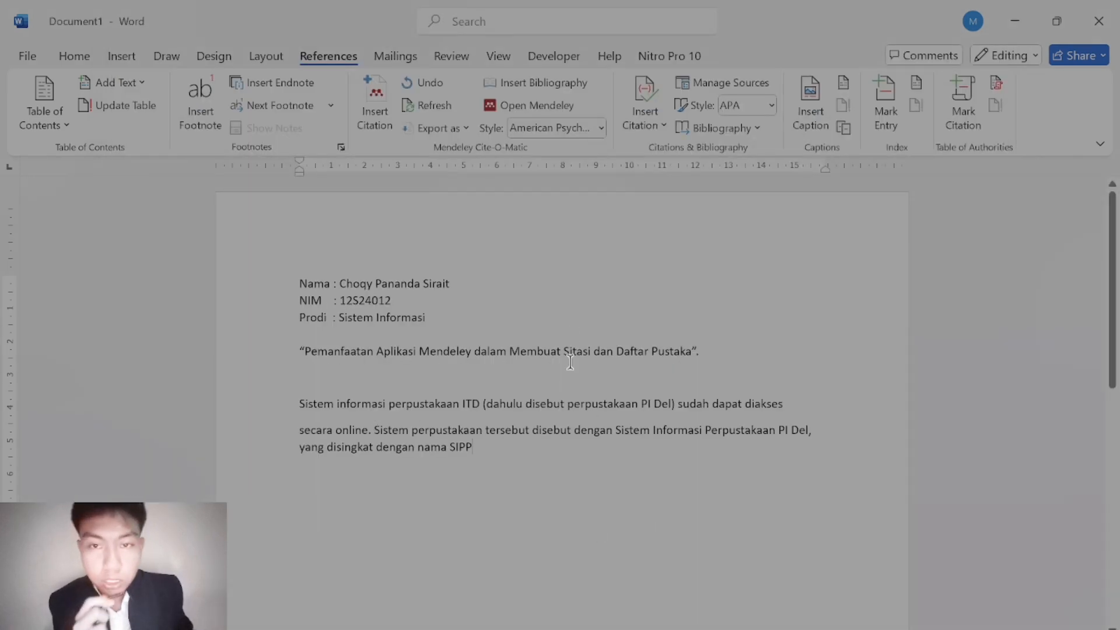
# Insert a Mendeley citation after "SIPP", finding the 2015 "Kajian business process re-engineering" paper by its author
pyautogui.click(283, 54)
pyautogui.click(327, 58)
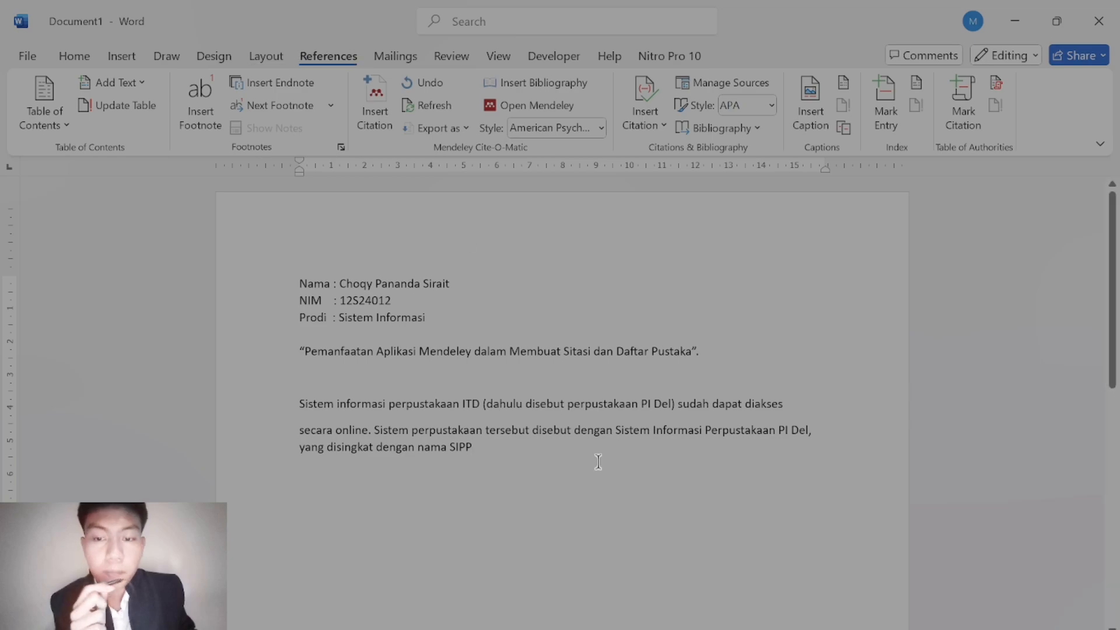
pyautogui.click(374, 116)
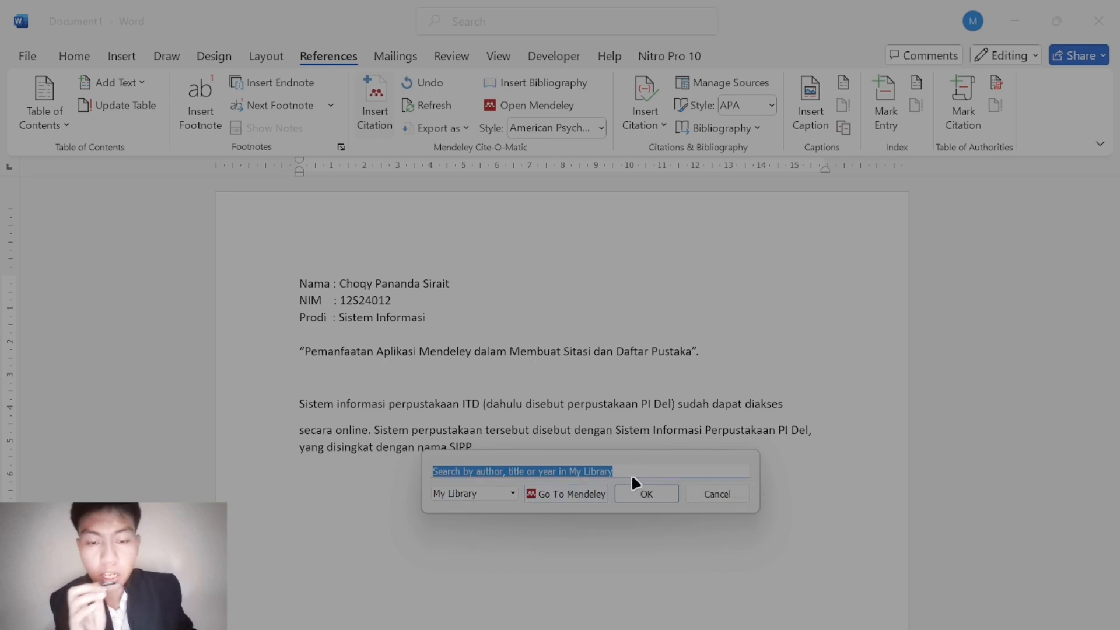
pyautogui.write('tiur')
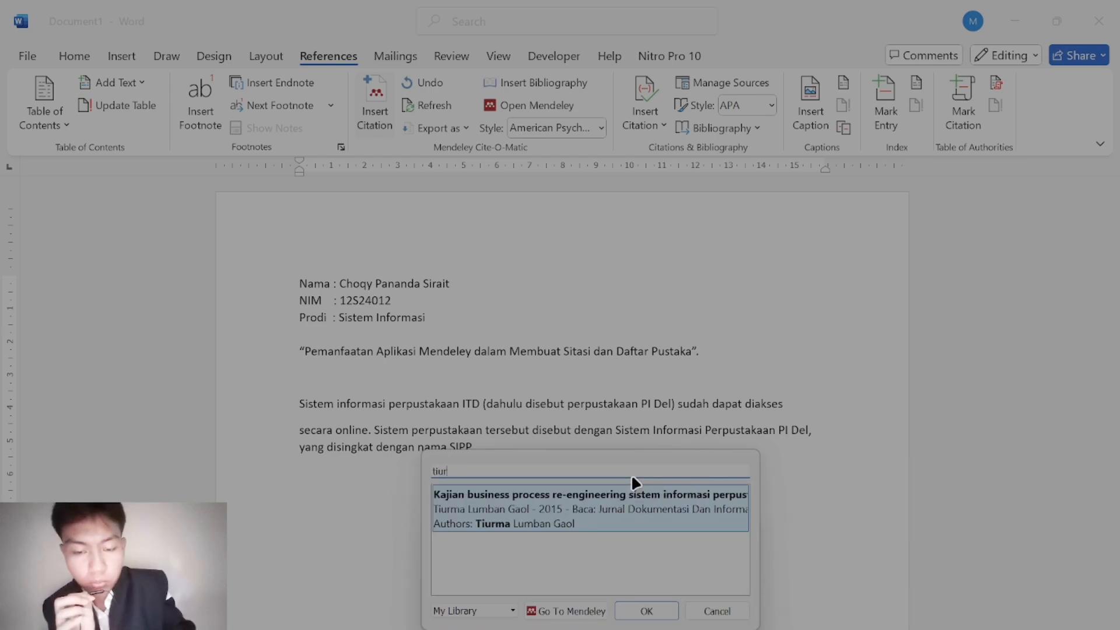
pyautogui.click(591, 493)
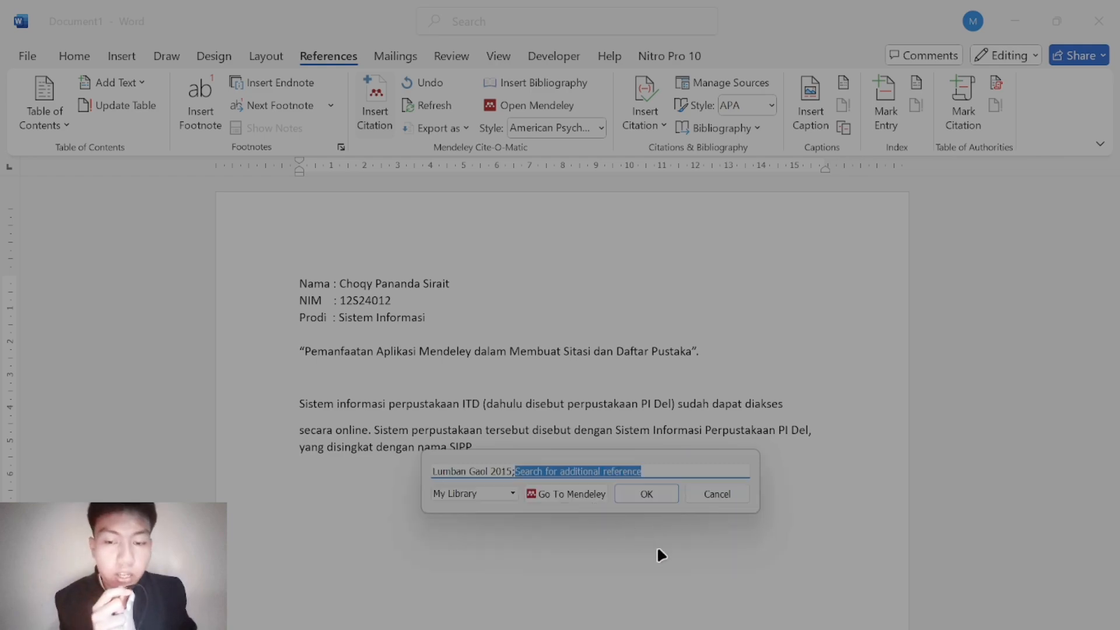
pyautogui.click(646, 494)
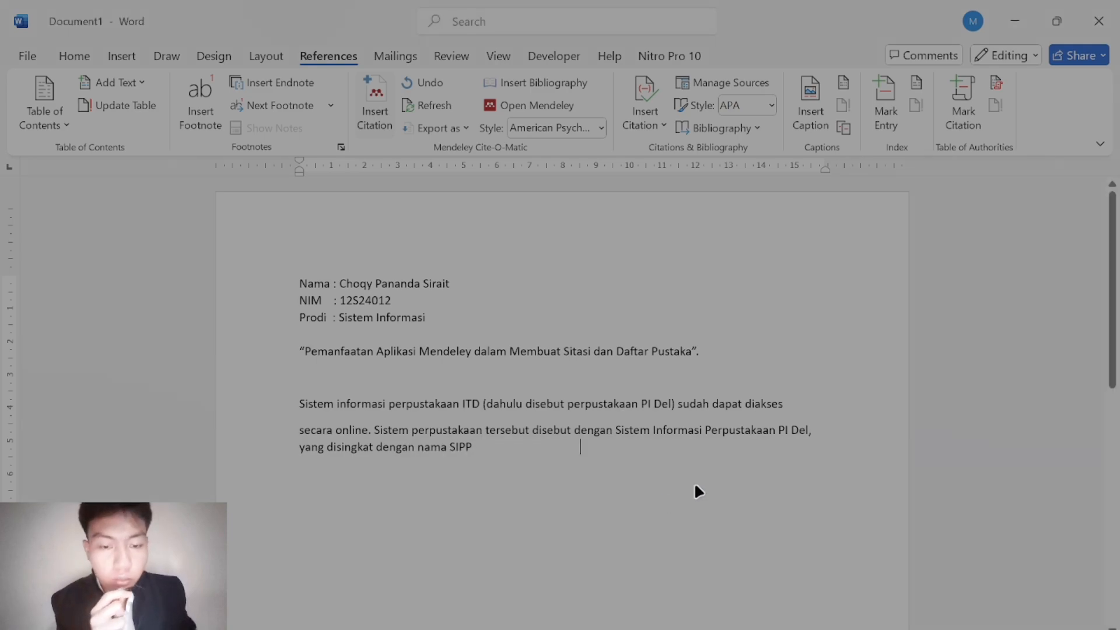
pyautogui.click(475, 447)
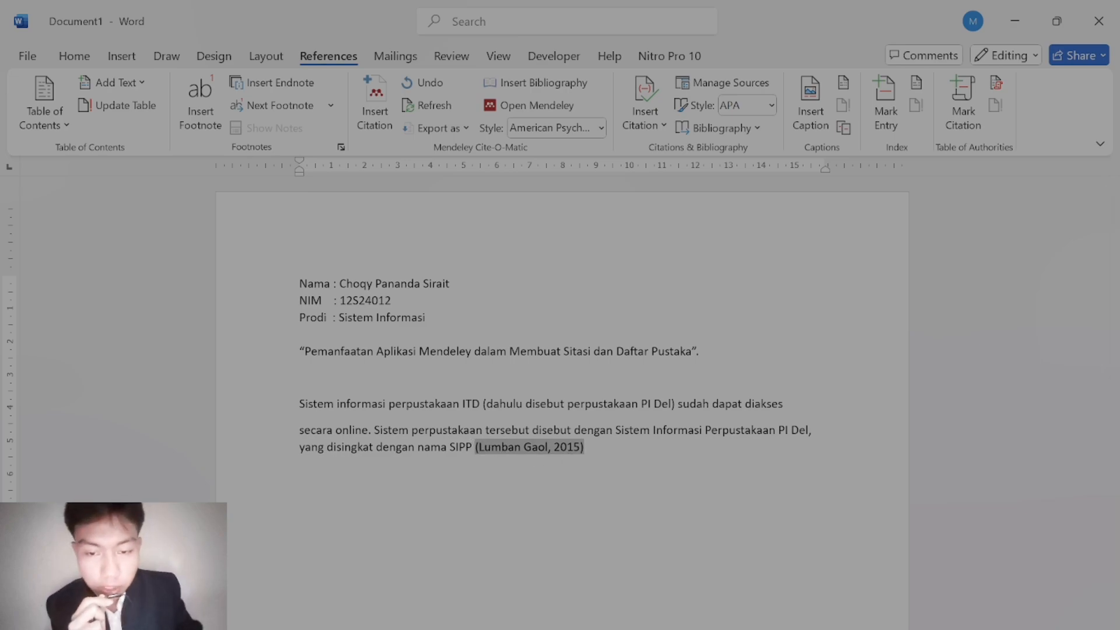
# End the cited sentence with a period and add a "Daftar Pustaka" heading with an empty line below it
pyautogui.click(640, 449)
pyautogui.write('.')
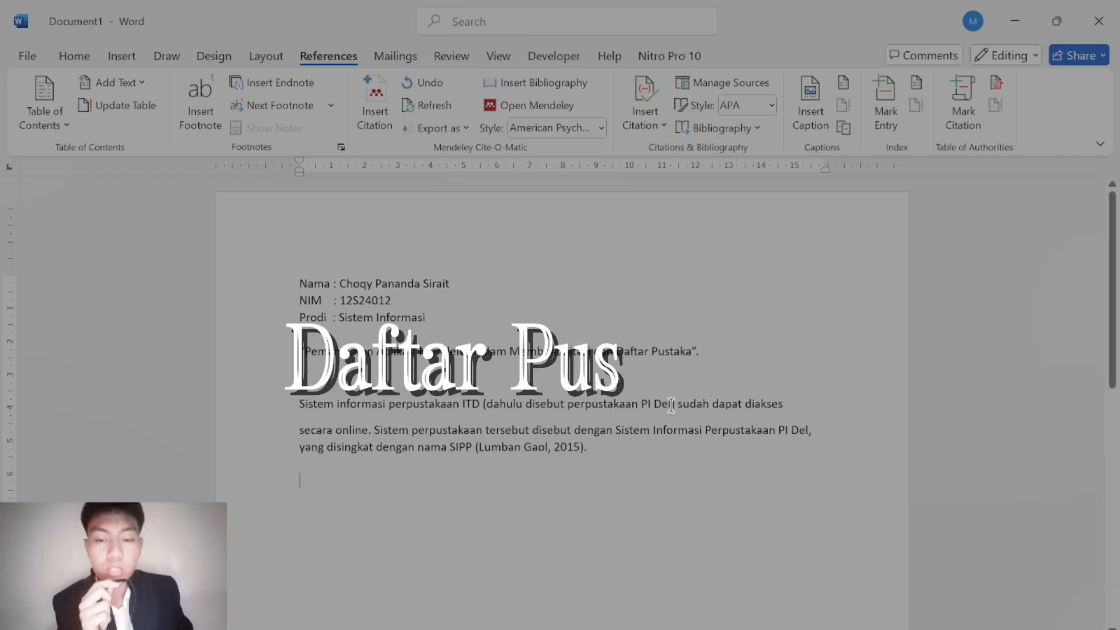
pyautogui.press('Return')
pyautogui.write('Daftar Pustaka')
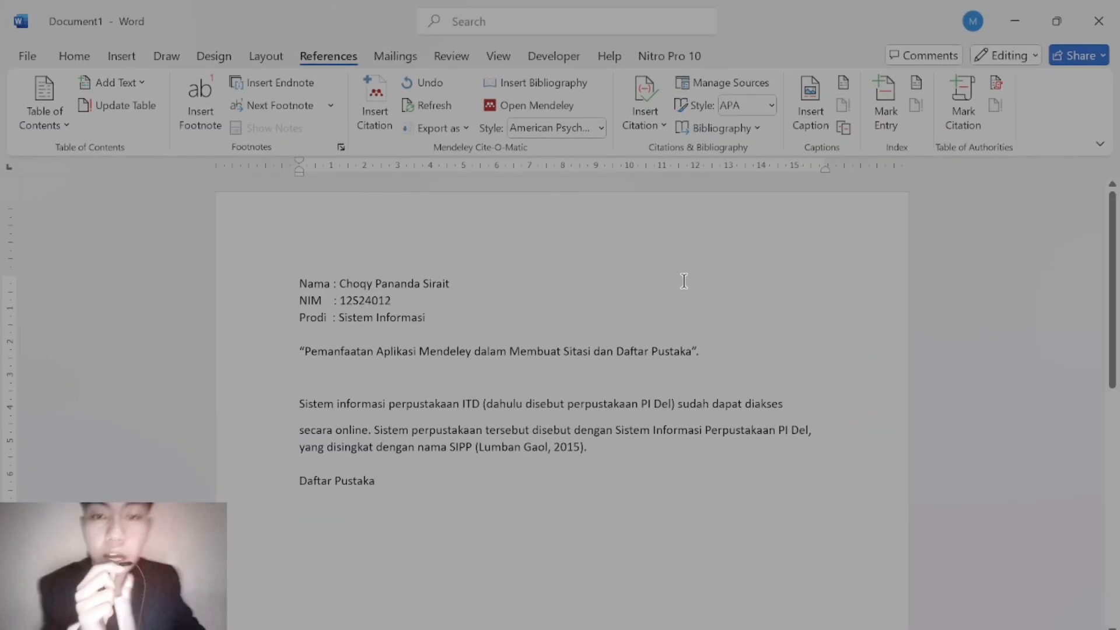
pyautogui.press('Return')
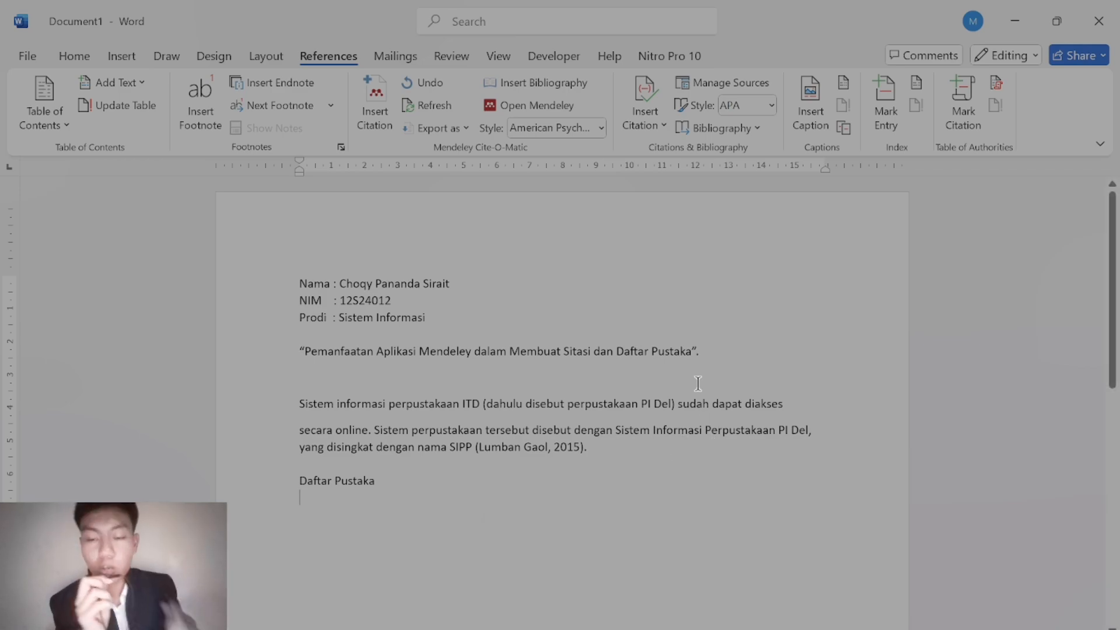
# Insert the Mendeley bibliography under "Daftar Pustaka" and try to remove the indent from the quoted passage's last line
pyautogui.click(530, 82)
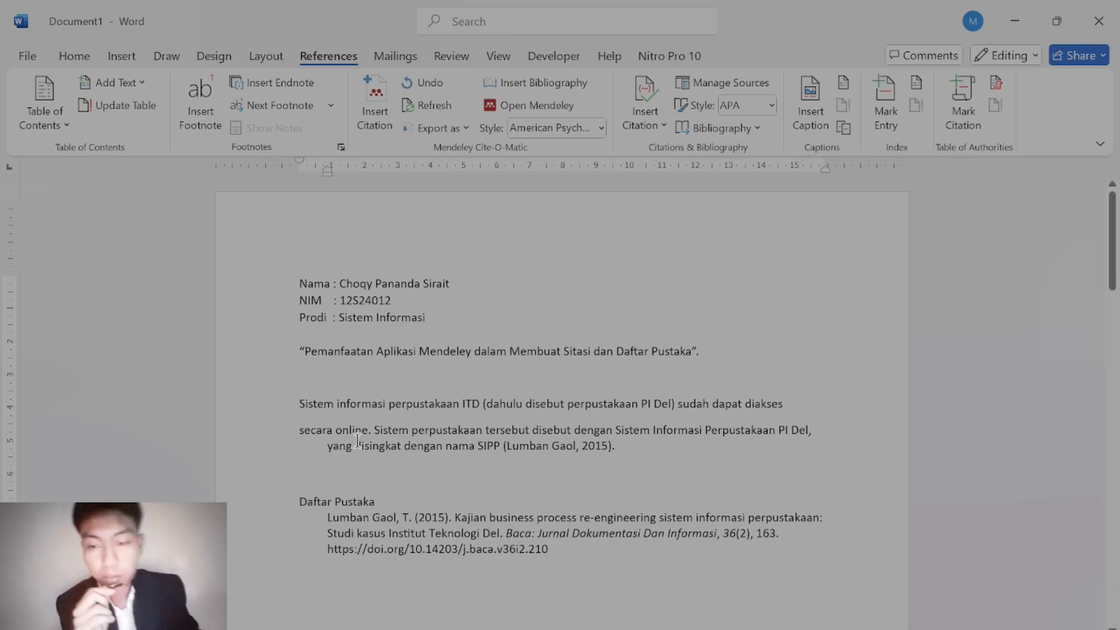
pyautogui.click(330, 448)
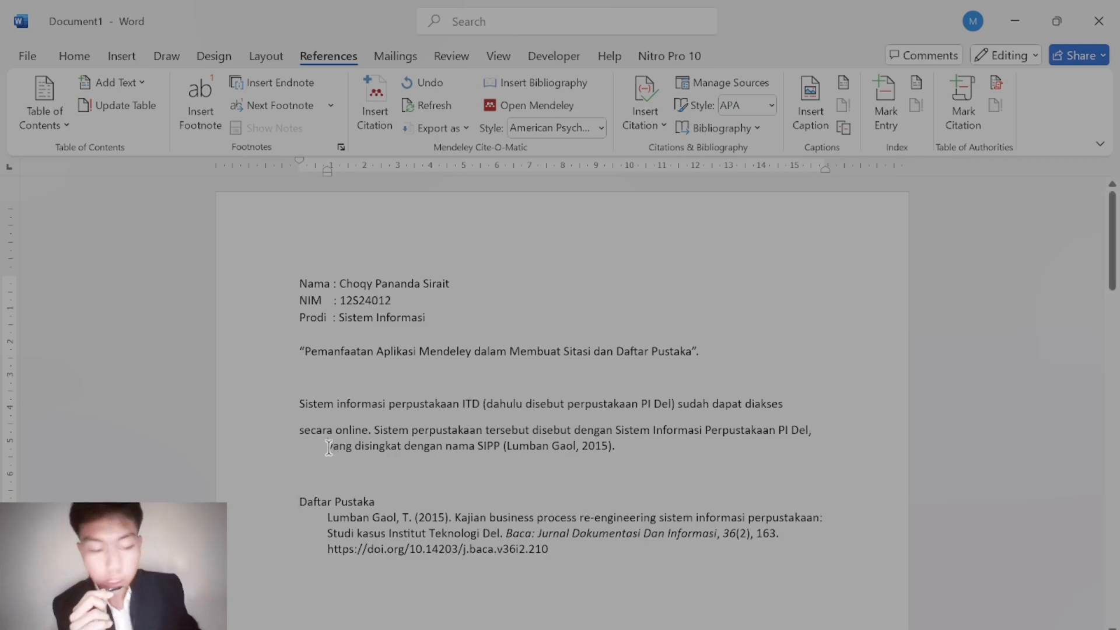
pyautogui.press('BackSpace')
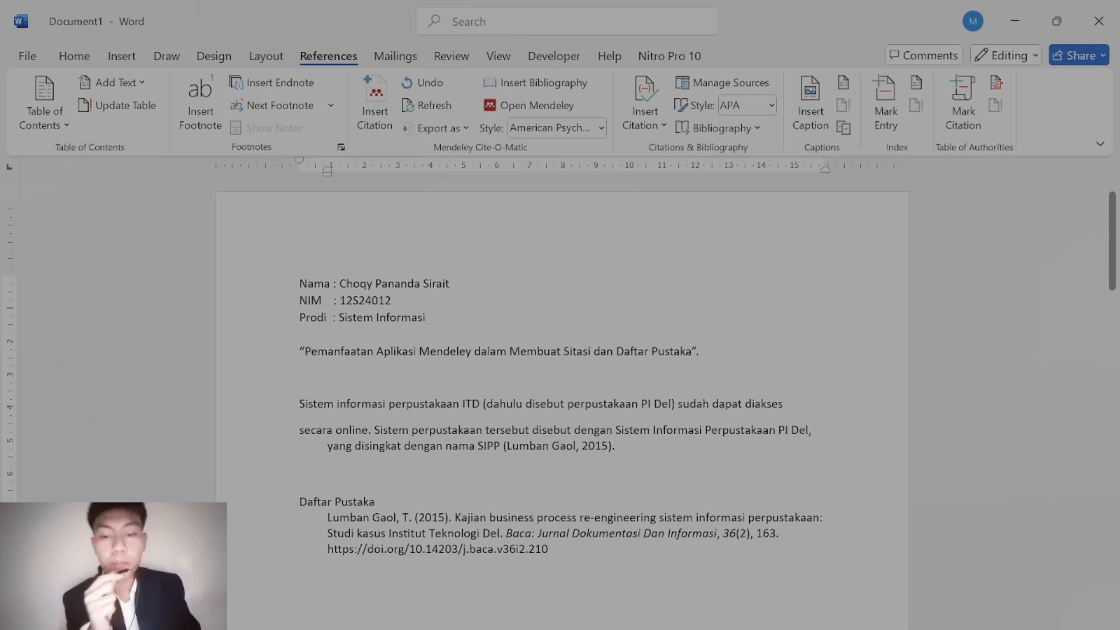
# Switch to Mendeley Desktop, close the open paper, and start a manual entry with the document type Book
pyautogui.hotkey('alt', 'Tab')
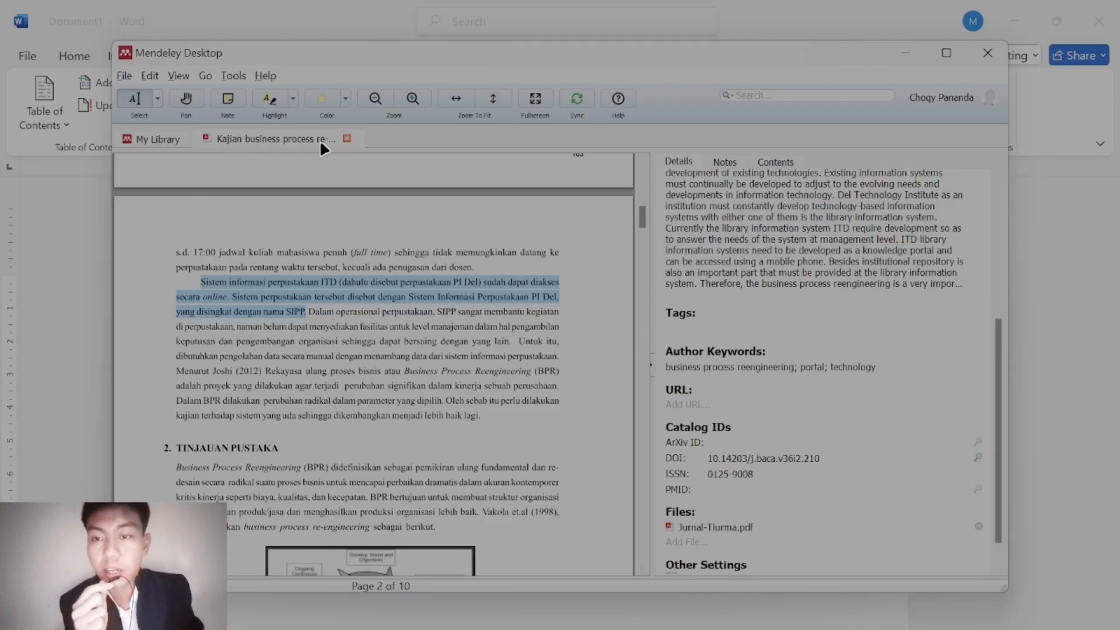
pyautogui.click(346, 139)
pyautogui.click(124, 75)
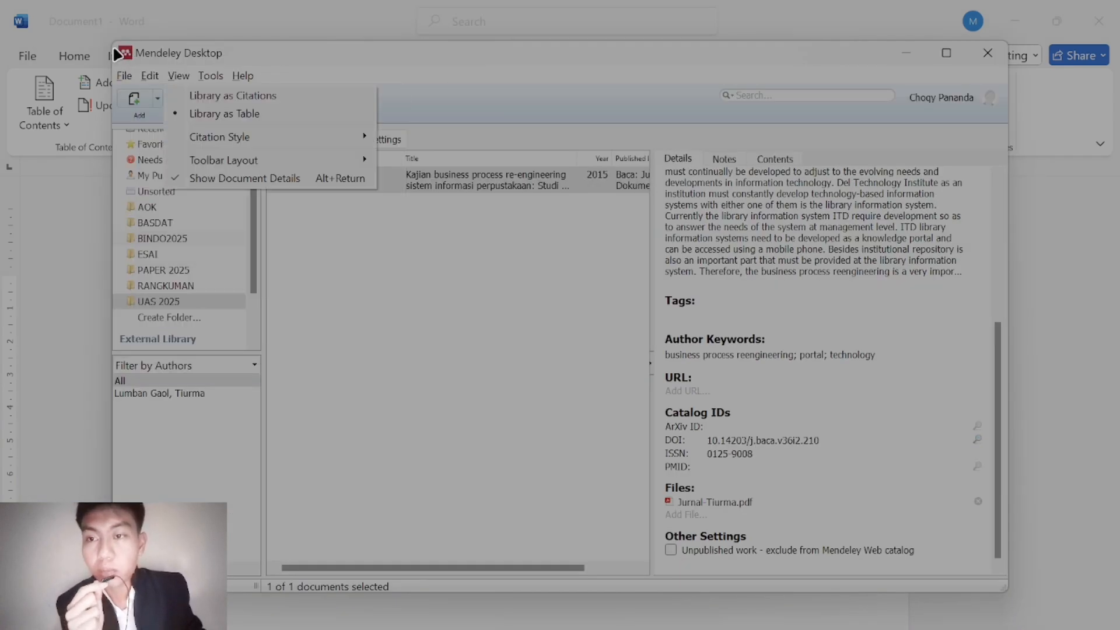
pyautogui.click(175, 149)
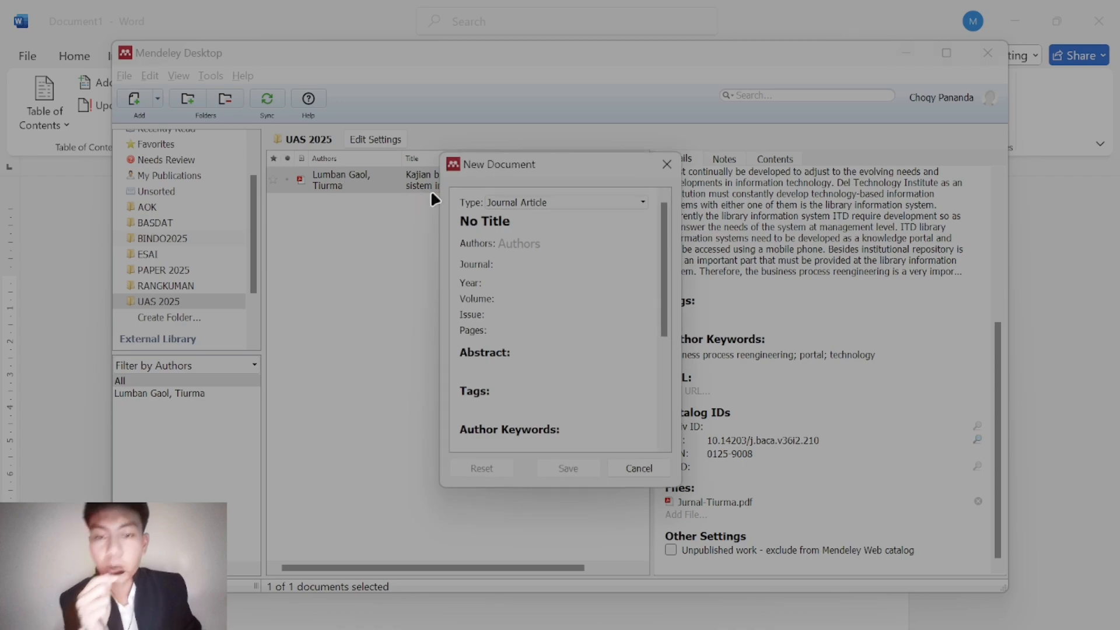
pyautogui.click(563, 202)
pyautogui.scroll(-3, 559, 271)
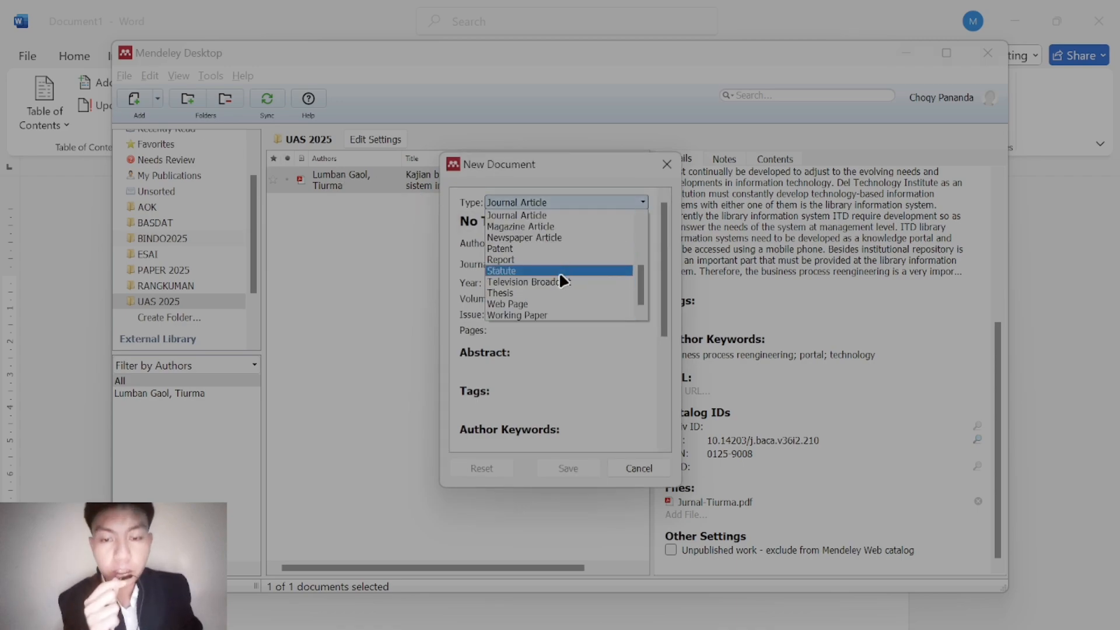
pyautogui.scroll(4, 559, 271)
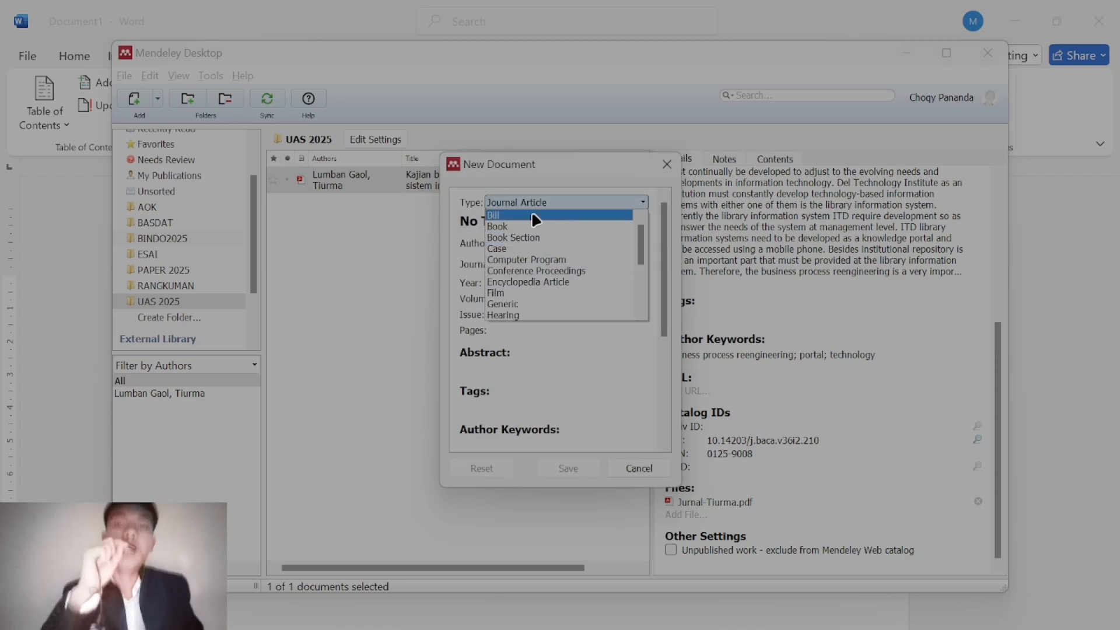
pyautogui.click(532, 226)
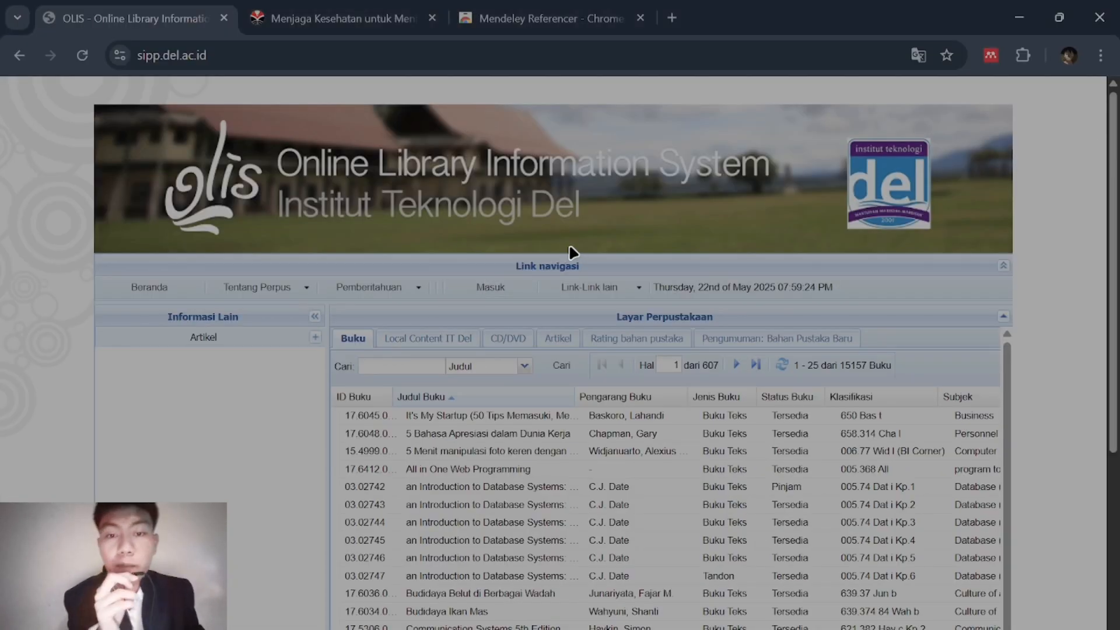
# In the browser's OLIS library catalogue, search book titles for "Psikologi Sosial", open the first matching record and copy its title
pyautogui.click(436, 360)
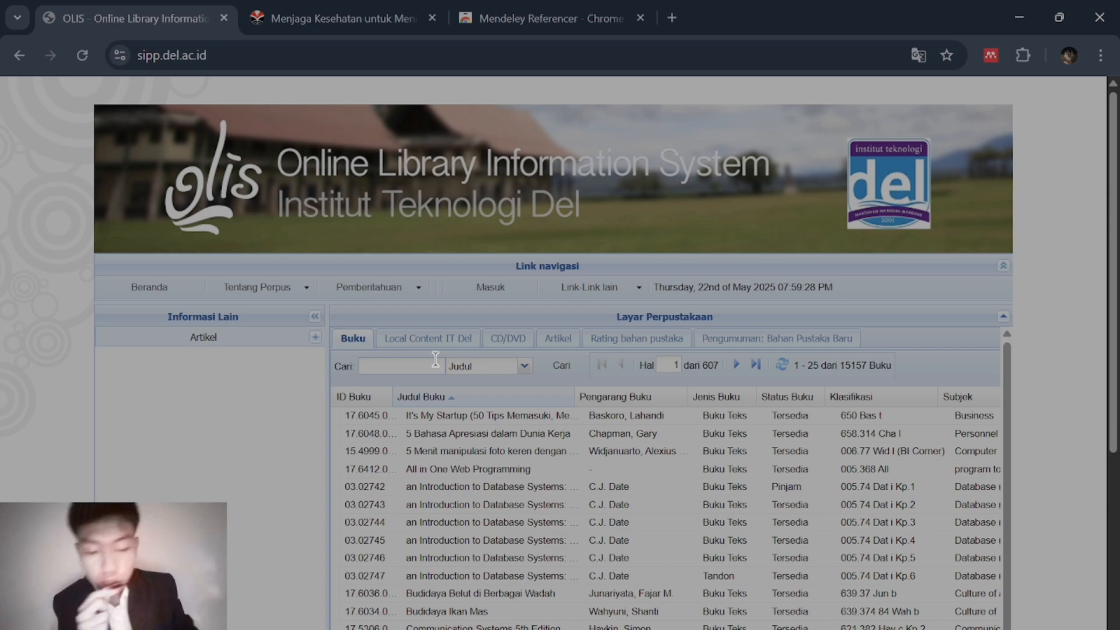
pyautogui.write('Psikologi Sosial')
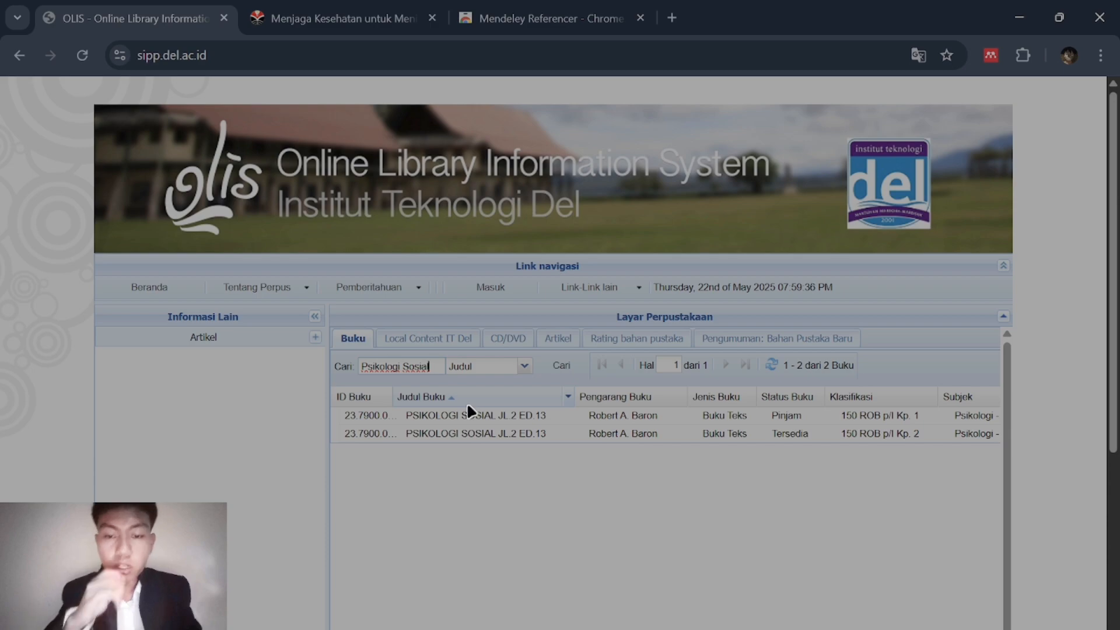
pyautogui.doubleClick(466, 413)
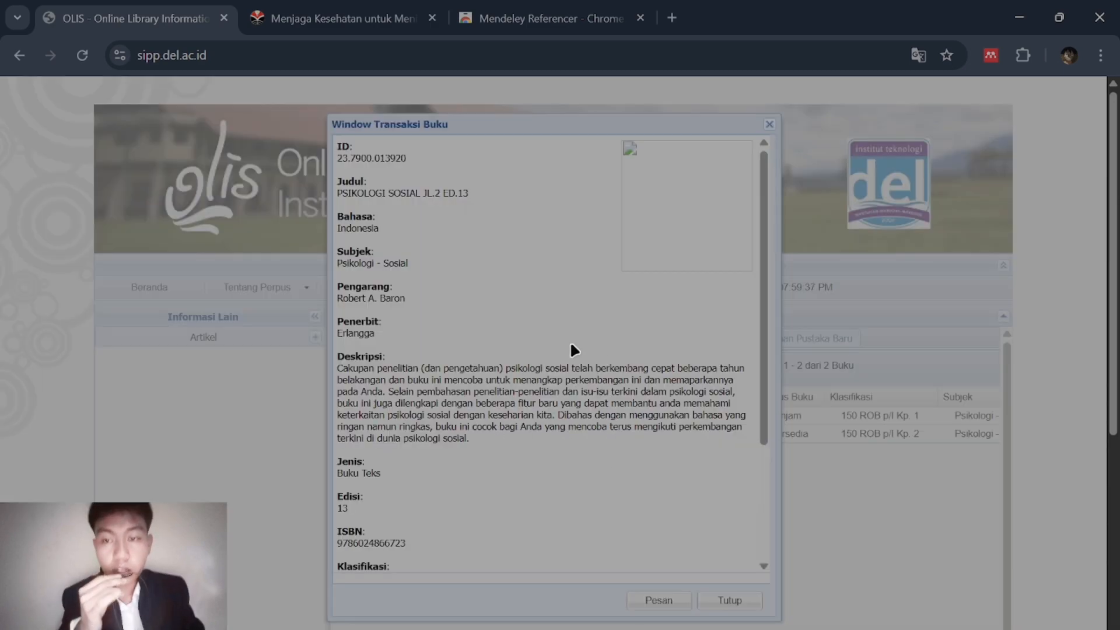
pyautogui.moveTo(476, 197); pyautogui.dragTo(337, 193)
pyautogui.hotkey('ctrl', 'c')
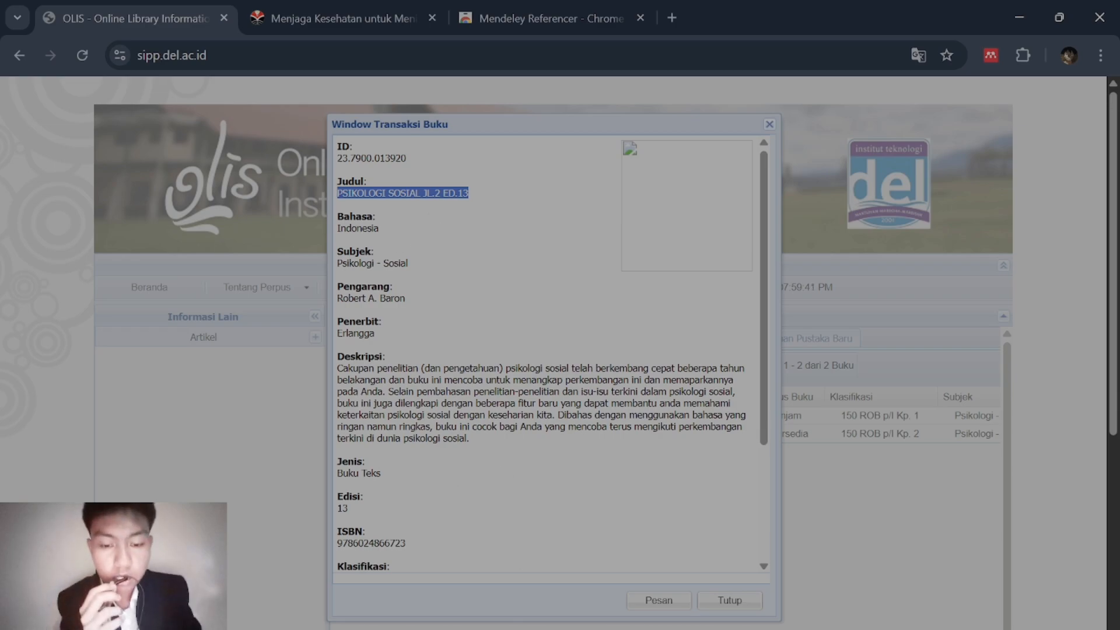
# Switch back to Mendeley and replace the new entry's placeholder title with the copied book title
pyautogui.hotkey('alt', 'Tab')
pyautogui.click(534, 223)
pyautogui.moveTo(534, 223); pyautogui.dragTo(442, 223)
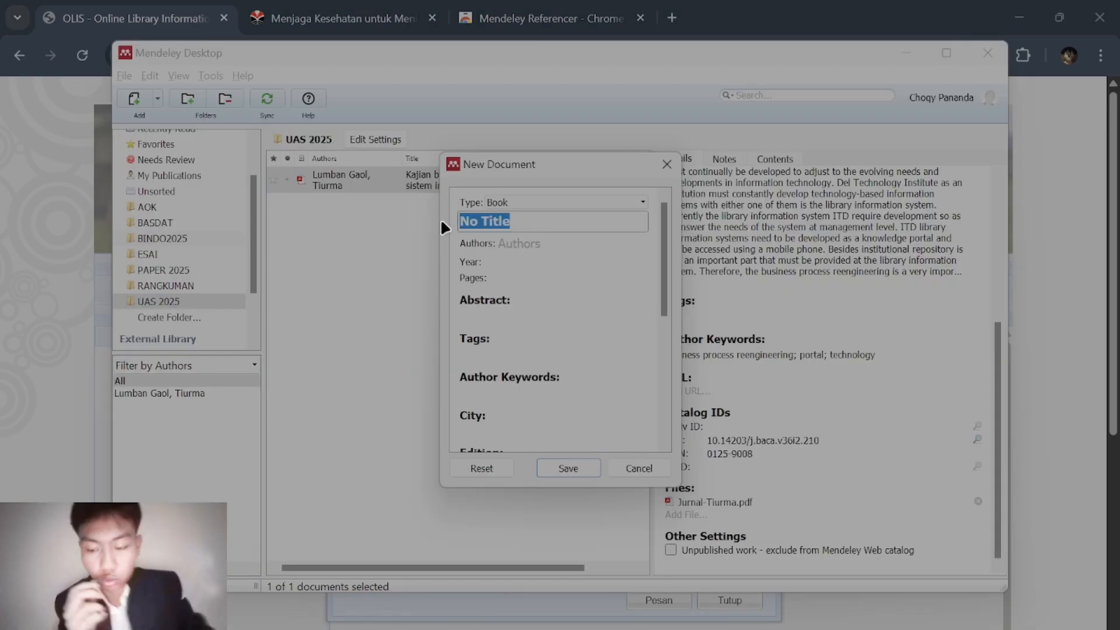
pyautogui.hotkey('ctrl', 'v')
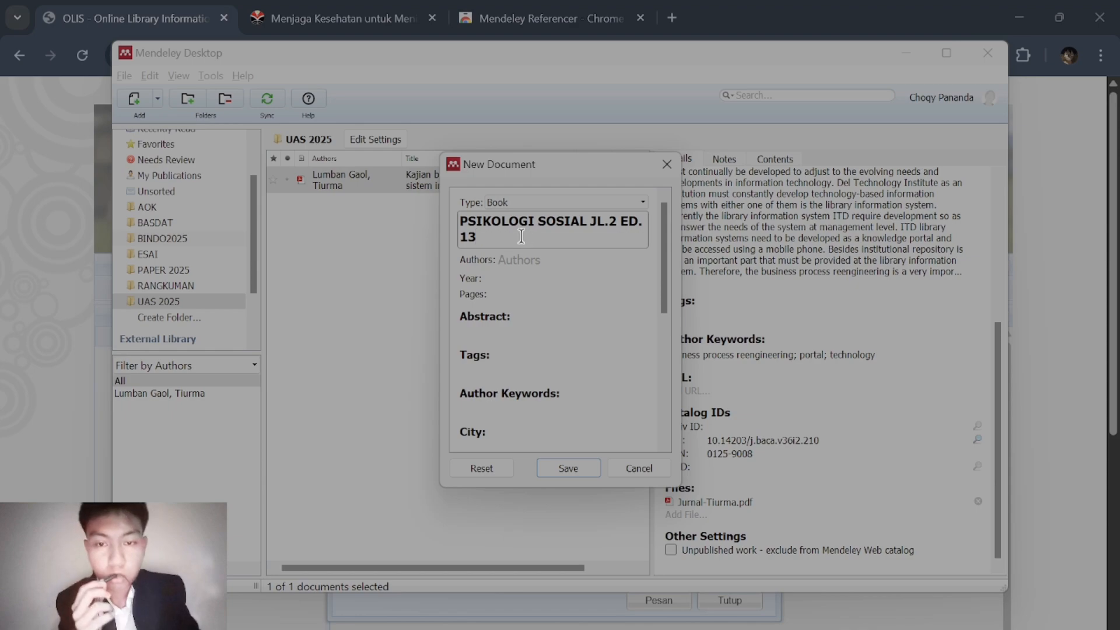
# Rewrite the entry's title as "Psikologi sosial", dropping the capitals and the volume and edition text
pyautogui.moveTo(526, 226); pyautogui.dragTo(470, 227)
pyautogui.press('BackSpace')
pyautogui.write('sik')
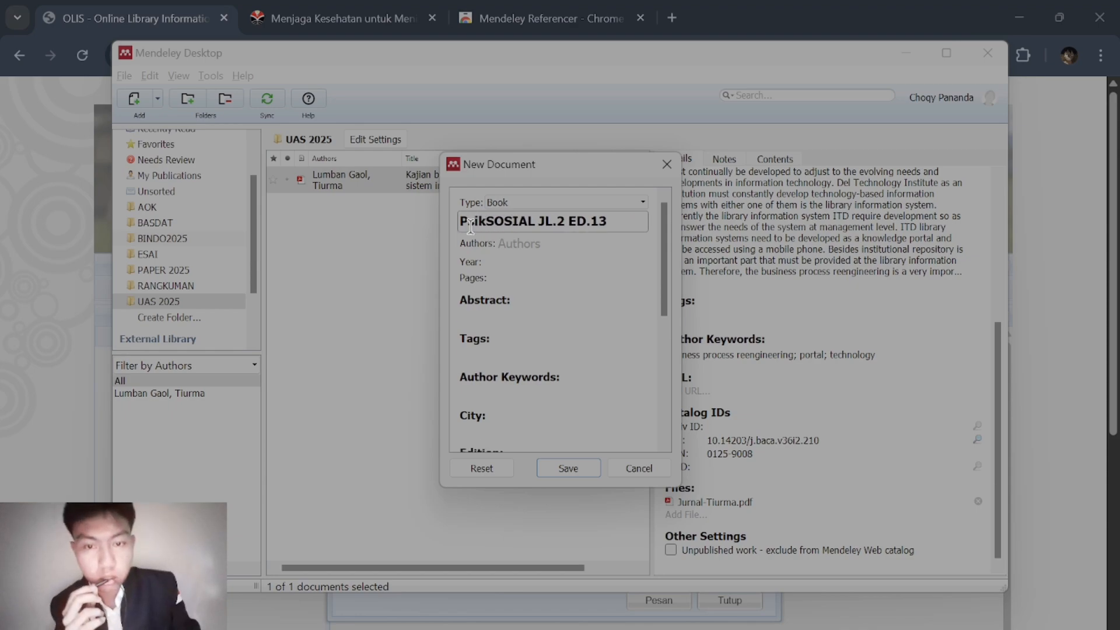
pyautogui.write('ologi')
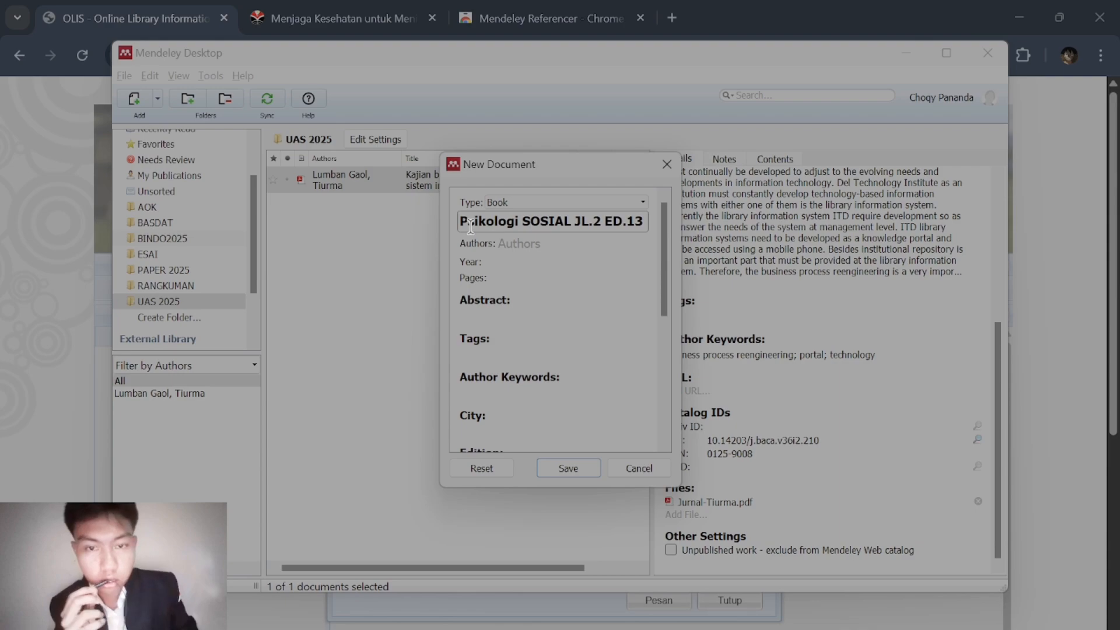
pyautogui.moveTo(646, 220); pyautogui.dragTo(579, 213)
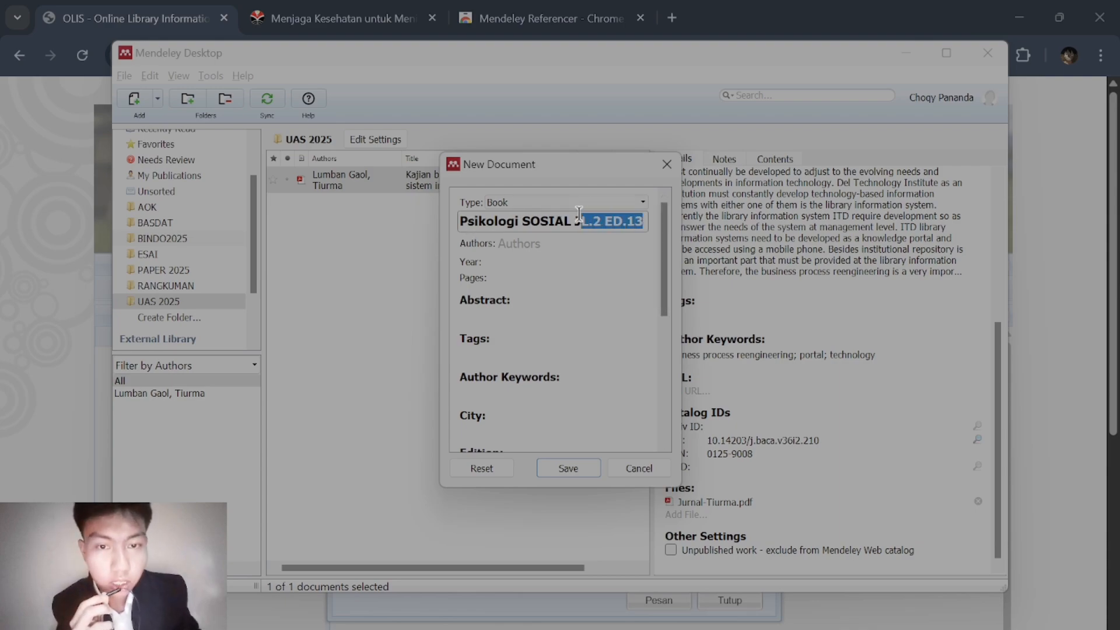
pyautogui.press('BackSpace')
pyautogui.press('BackSpace')
pyautogui.press('BackSpace')
pyautogui.press('BackSpace')
pyautogui.press('BackSpace')
pyautogui.press('BackSpace')
pyautogui.press('BackSpace')
pyautogui.press('BackSpace')
pyautogui.press('BackSpace')
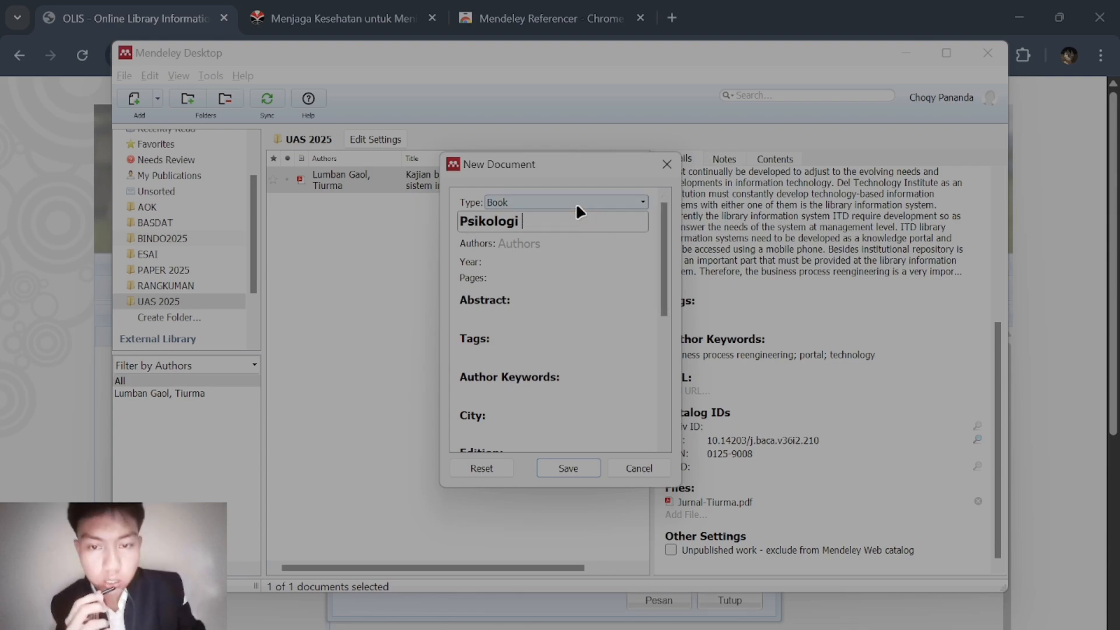
pyautogui.write('sosi')
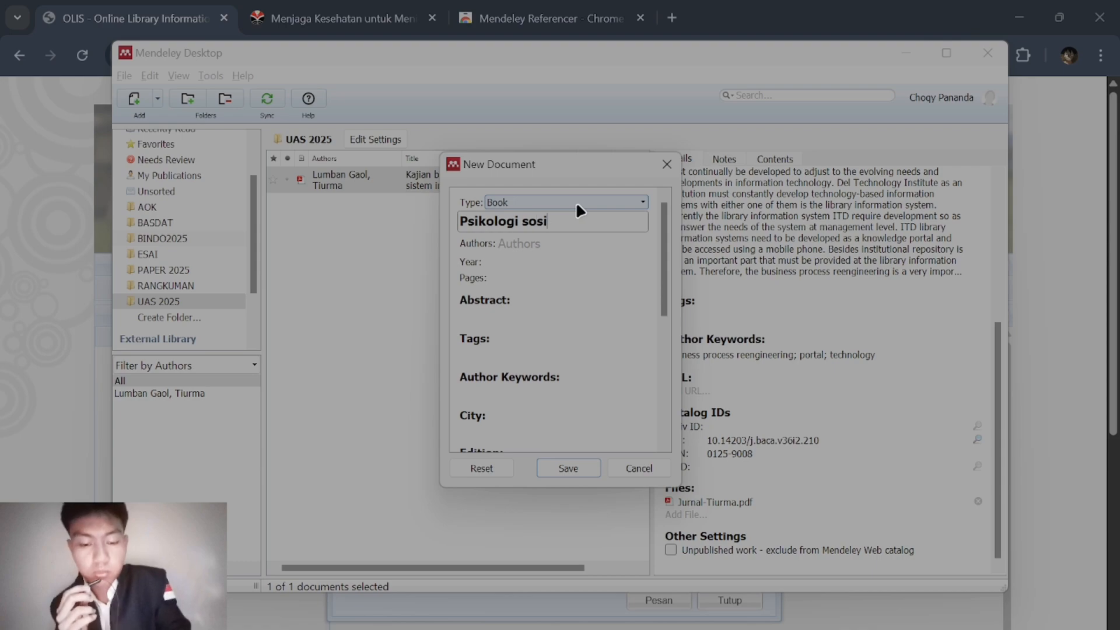
pyautogui.write('al')
# Copy the author's name from the browser's catalogue record and paste it as the author of the Mendeley entry
pyautogui.click(514, 245)
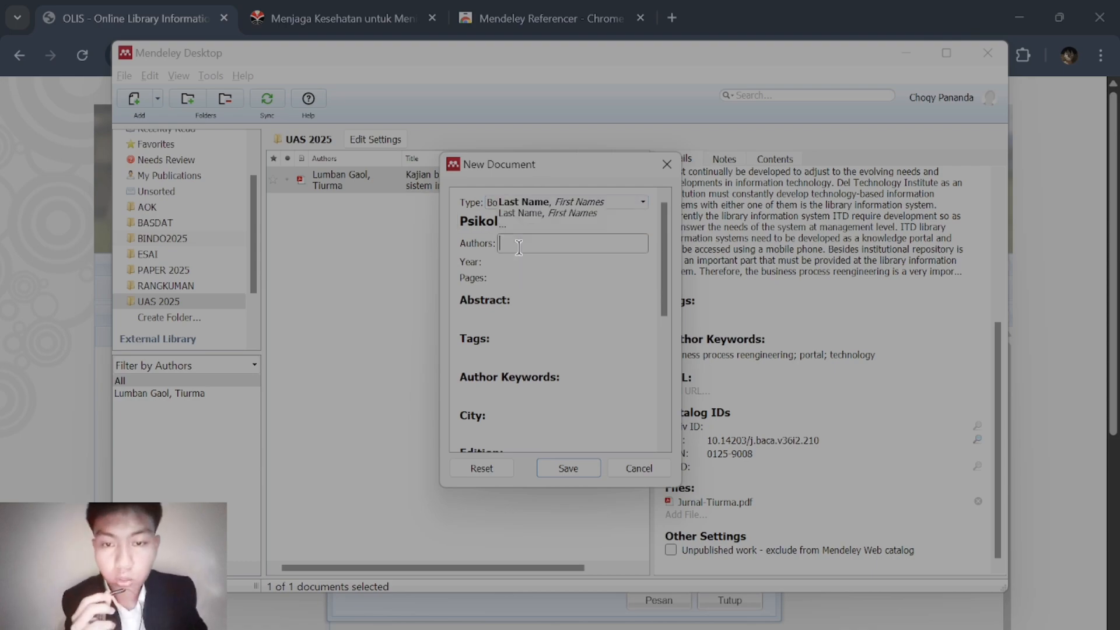
pyautogui.click(63, 313)
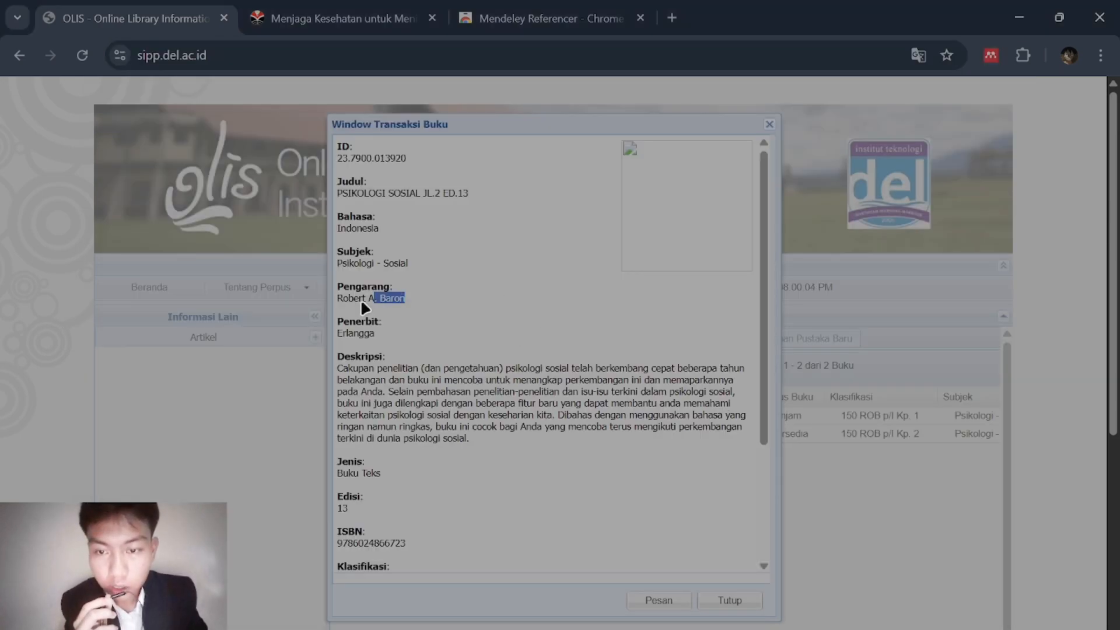
pyautogui.moveTo(360, 298); pyautogui.dragTo(335, 295)
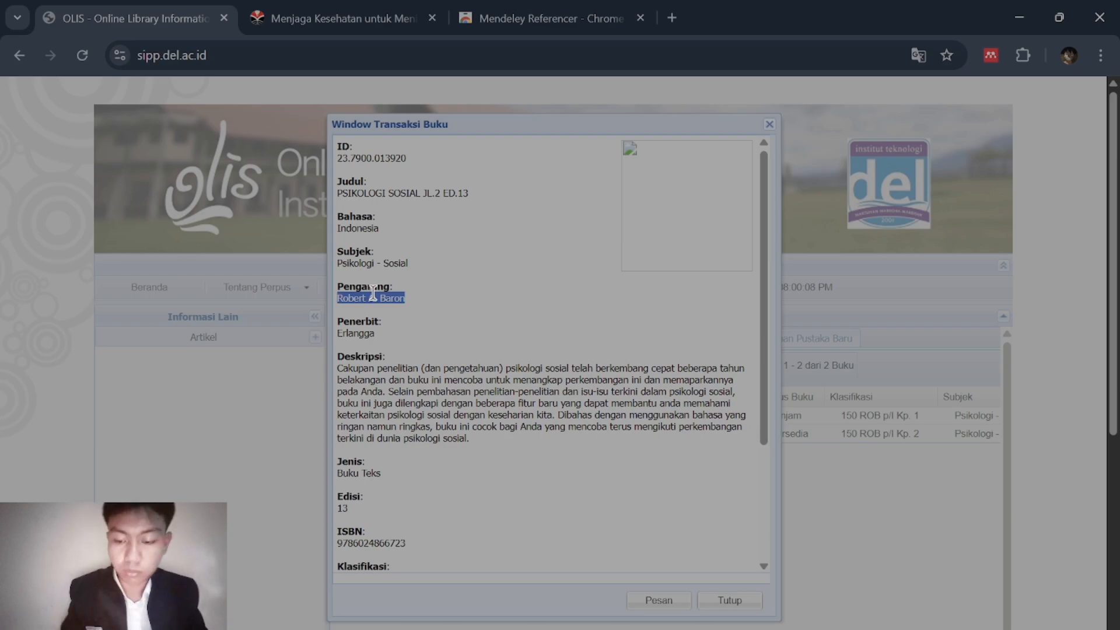
pyautogui.hotkey('ctrl', 'c')
pyautogui.hotkey('alt', 'Tab')
pyautogui.click(548, 245)
pyautogui.hotkey('ctrl', 'v')
# Set the book entry's year to 2021 and its pages to 273, consulting the catalogue record for the year
pyautogui.click(551, 261)
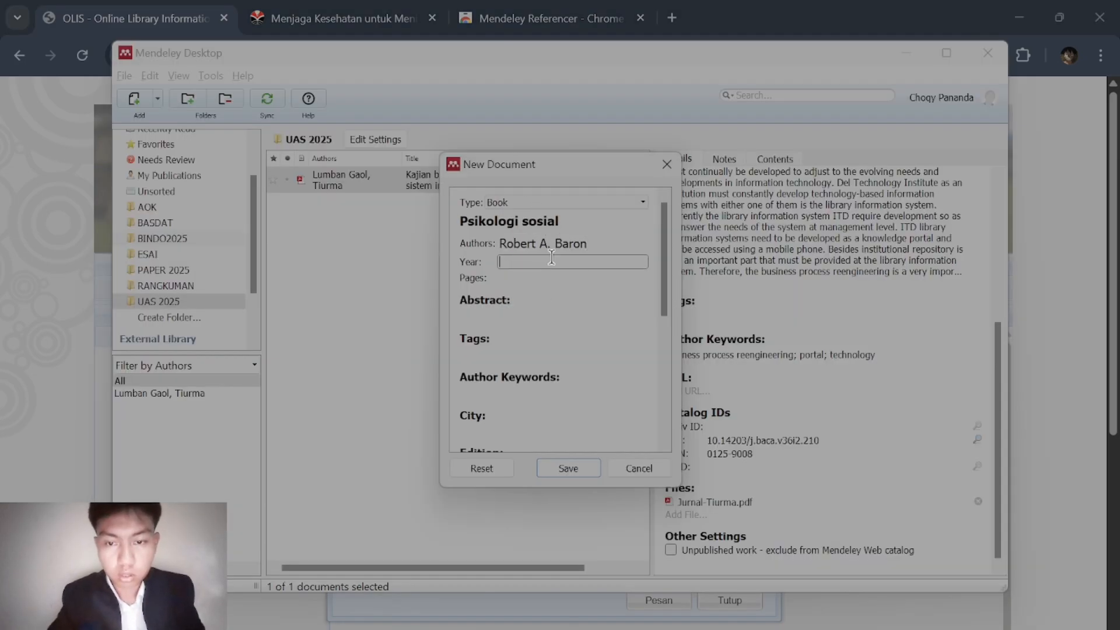
pyautogui.hotkey('alt', 'Tab')
pyautogui.hotkey('alt', 'Tab')
pyautogui.write('2021')
pyautogui.click(543, 274)
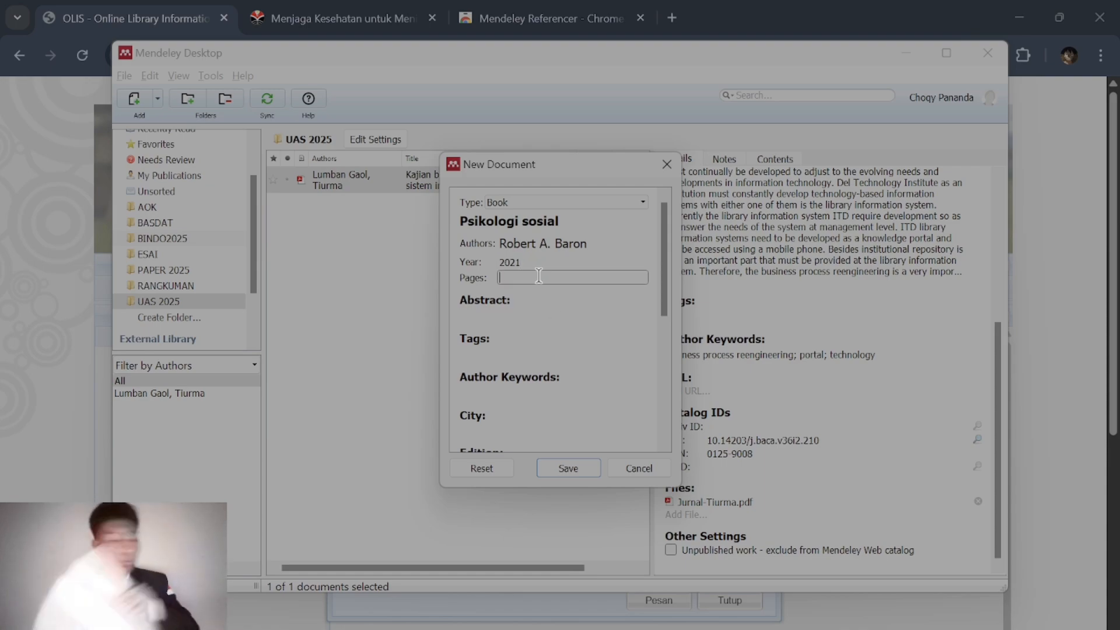
pyautogui.write('273')
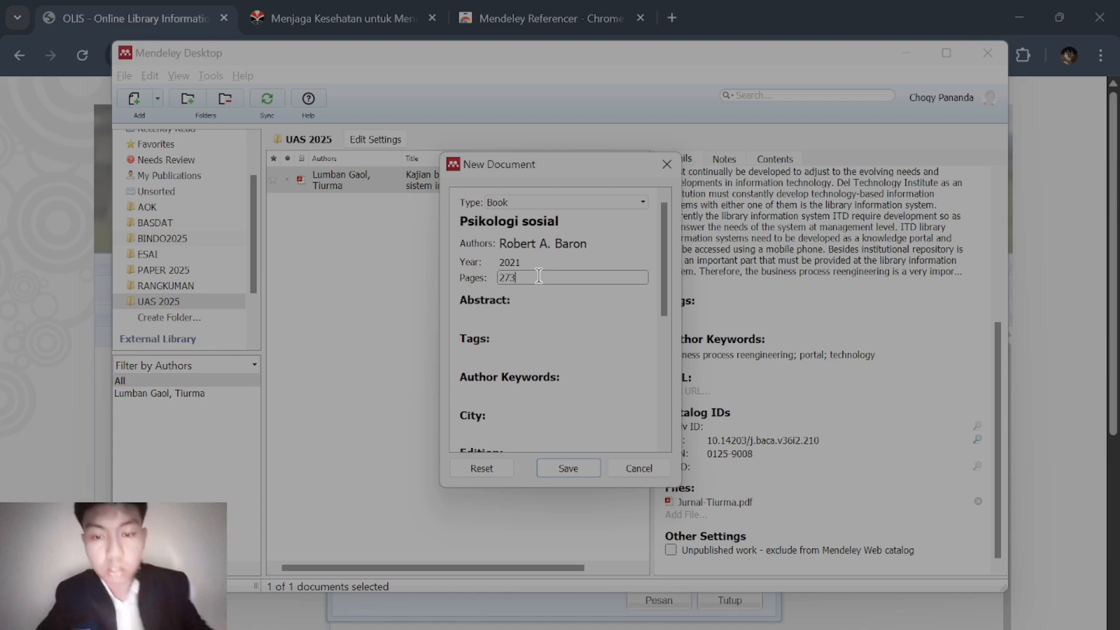
# Copy the publisher "Erlangga" from the catalogue record in the browser into the Mendeley entry's publisher details
pyautogui.scroll(-5, 524, 300)
pyautogui.hotkey('alt', 'Tab')
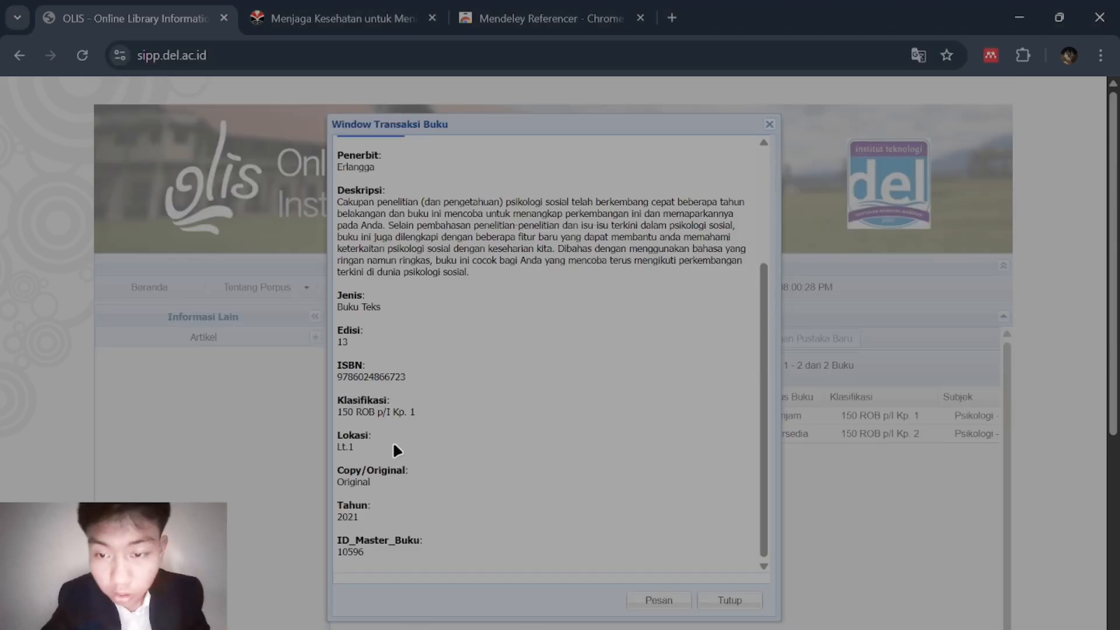
pyautogui.scroll(-1, 394, 441)
pyautogui.scroll(2, 386, 370)
pyautogui.moveTo(377, 246); pyautogui.dragTo(334, 244)
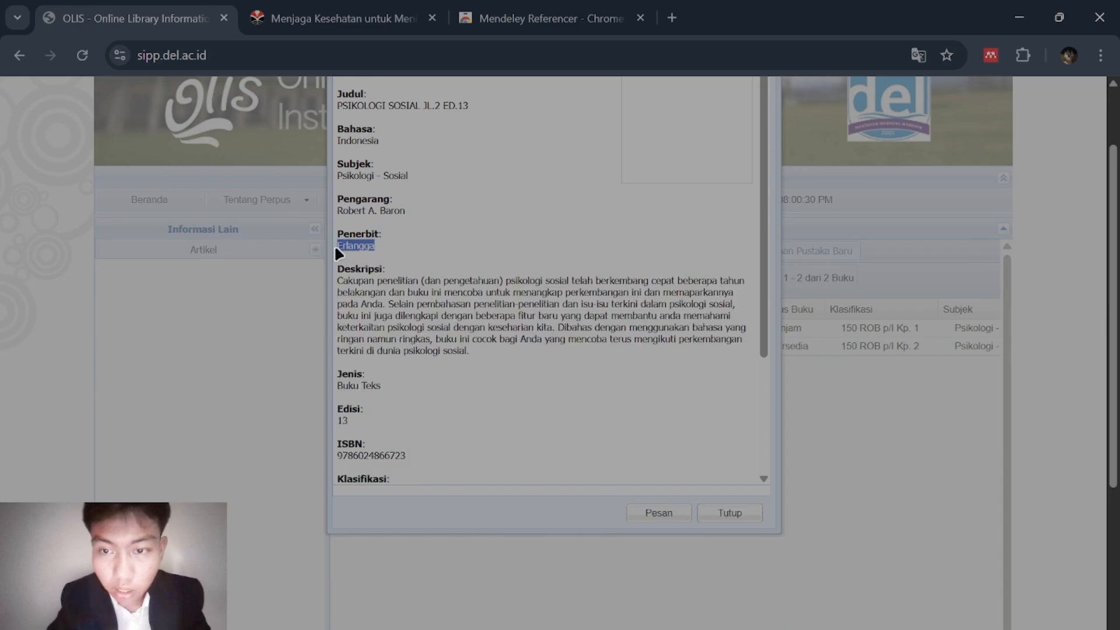
pyautogui.hotkey('alt', 'Tab')
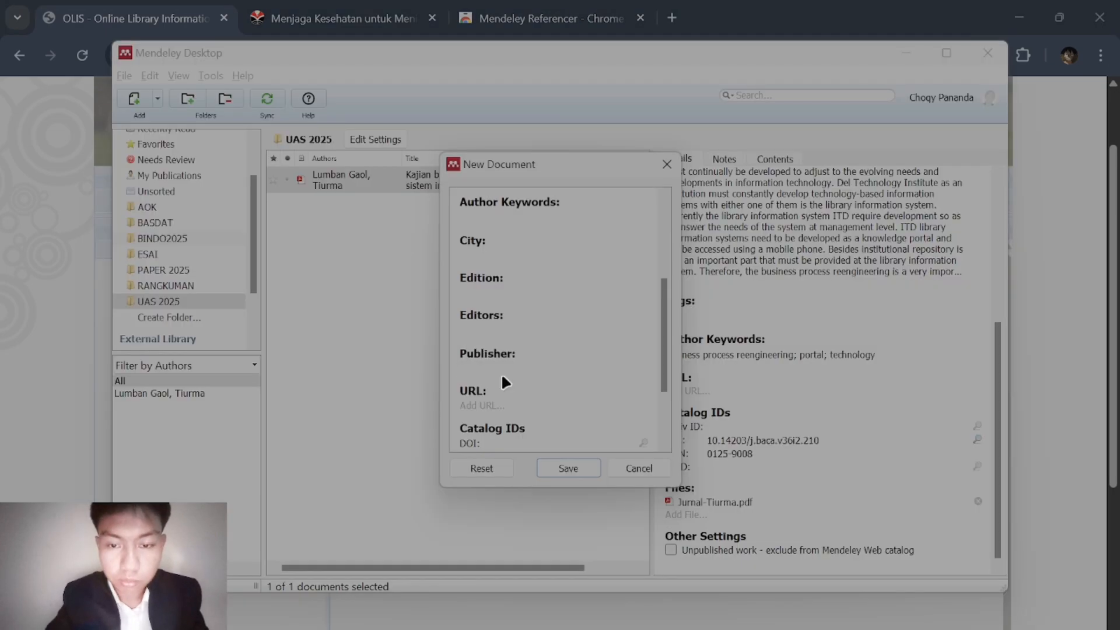
pyautogui.click(500, 362)
pyautogui.hotkey('ctrl', 'v')
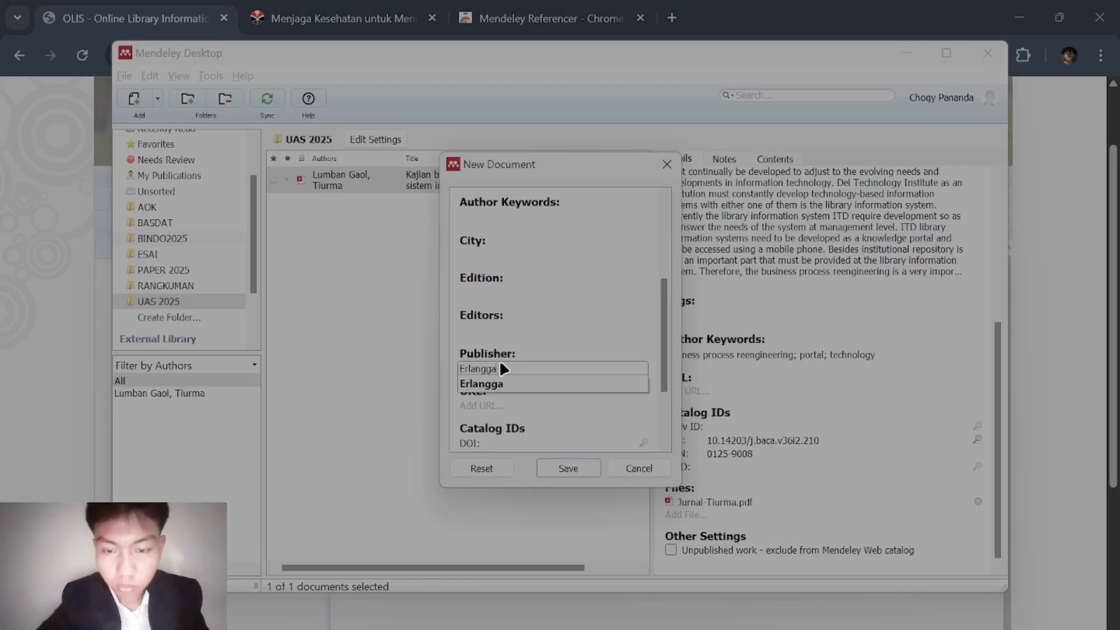
pyautogui.click(554, 409)
# Review the book's catalogue record in the browser and close it, and save the new book entry in Mendeley
pyautogui.hotkey('alt', 'Tab')
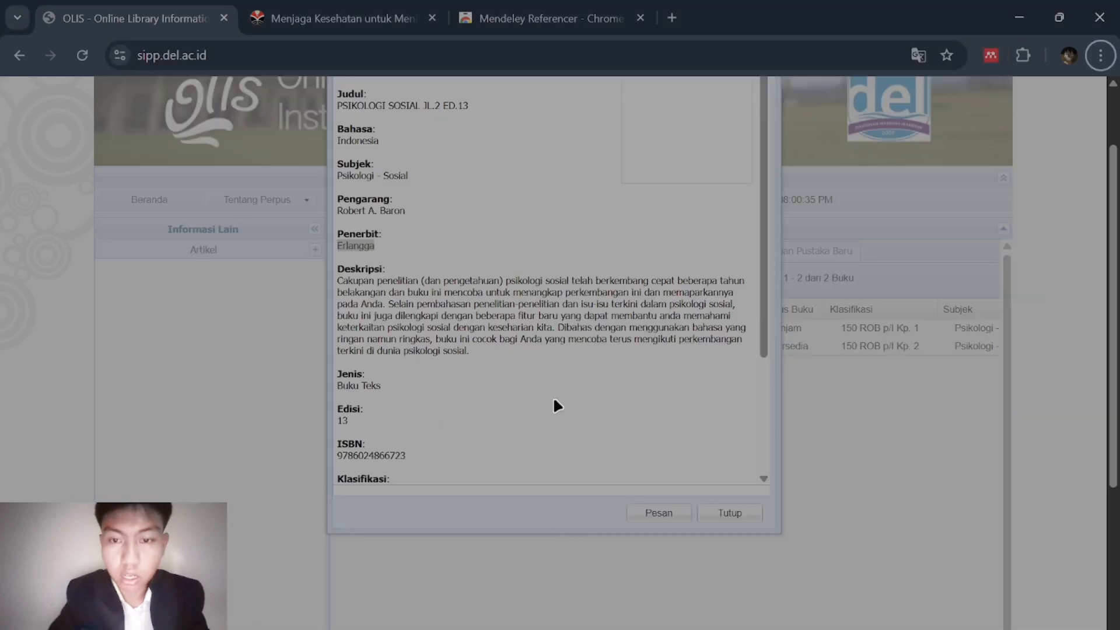
pyautogui.hotkey('alt', 'Tab')
pyautogui.hotkey('alt', 'Tab')
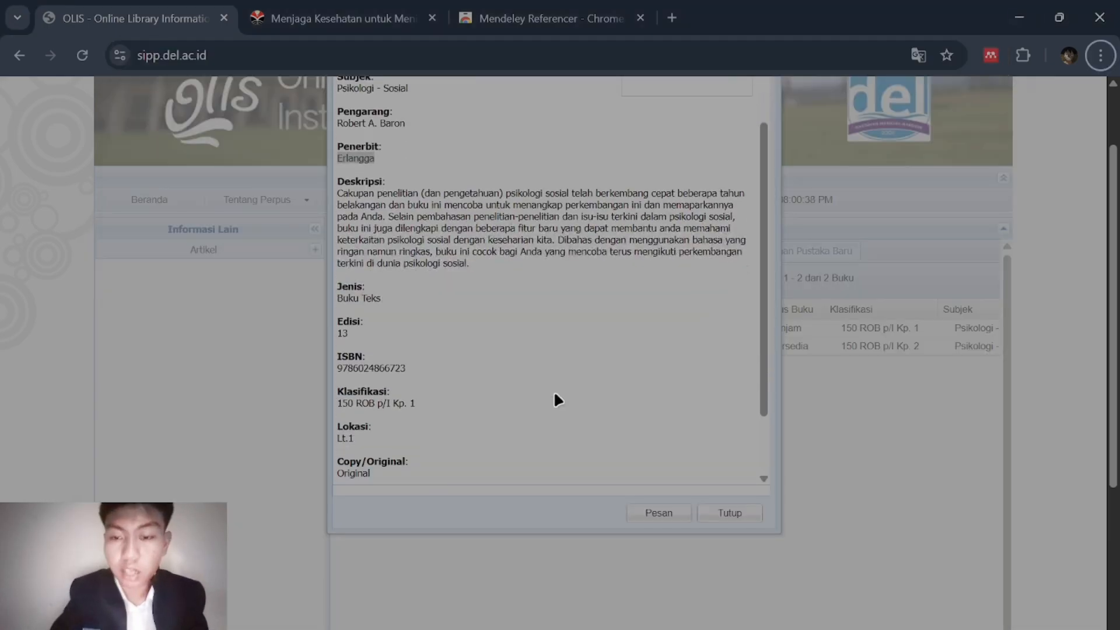
pyautogui.scroll(-3, 556, 394)
pyautogui.scroll(1, 555, 394)
pyautogui.scroll(2, 555, 393)
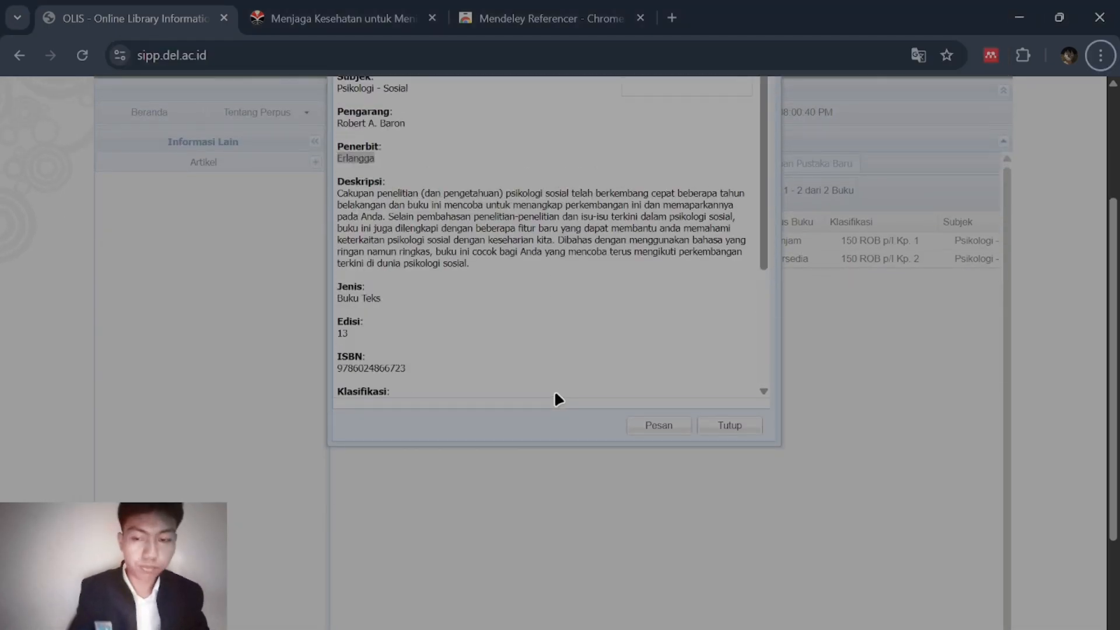
pyautogui.click(730, 426)
pyautogui.hotkey('alt', 'Tab')
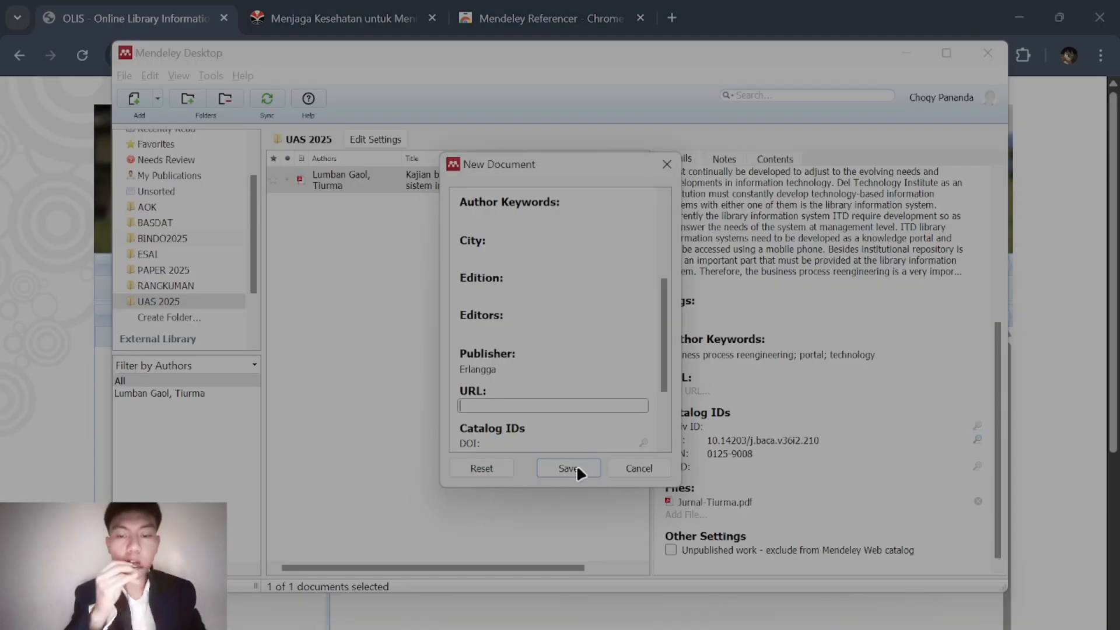
pyautogui.click(576, 467)
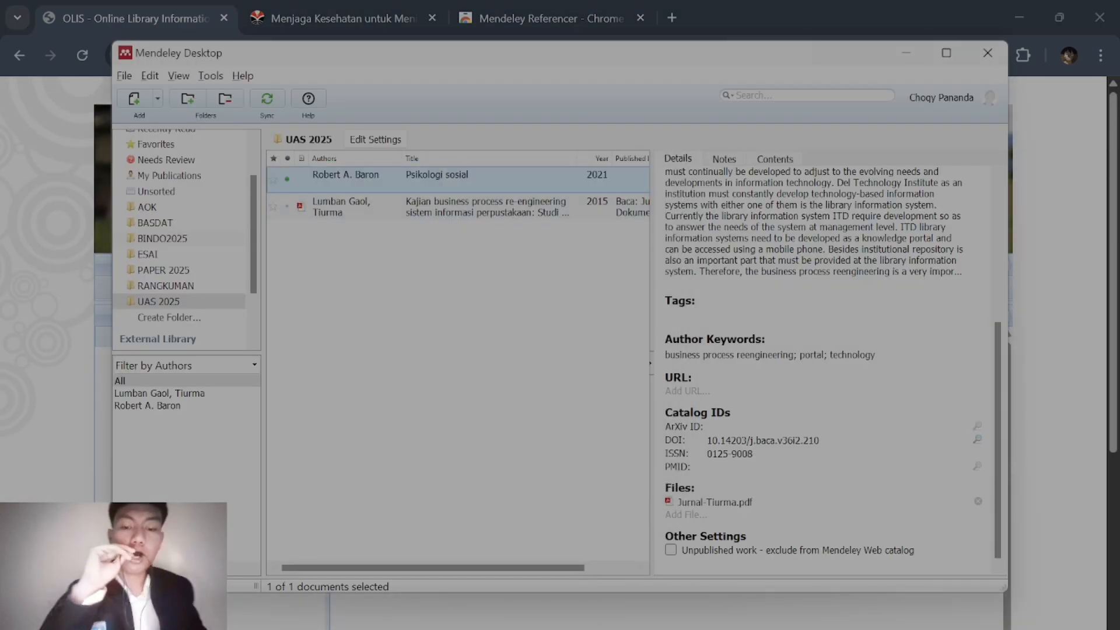
# Switch to Word and write "Hidup adalah sebuah perjuangan" as a new paragraph between the first cited paragraph and the Daftar Pustaka
pyautogui.hotkey('alt', 'Tab')
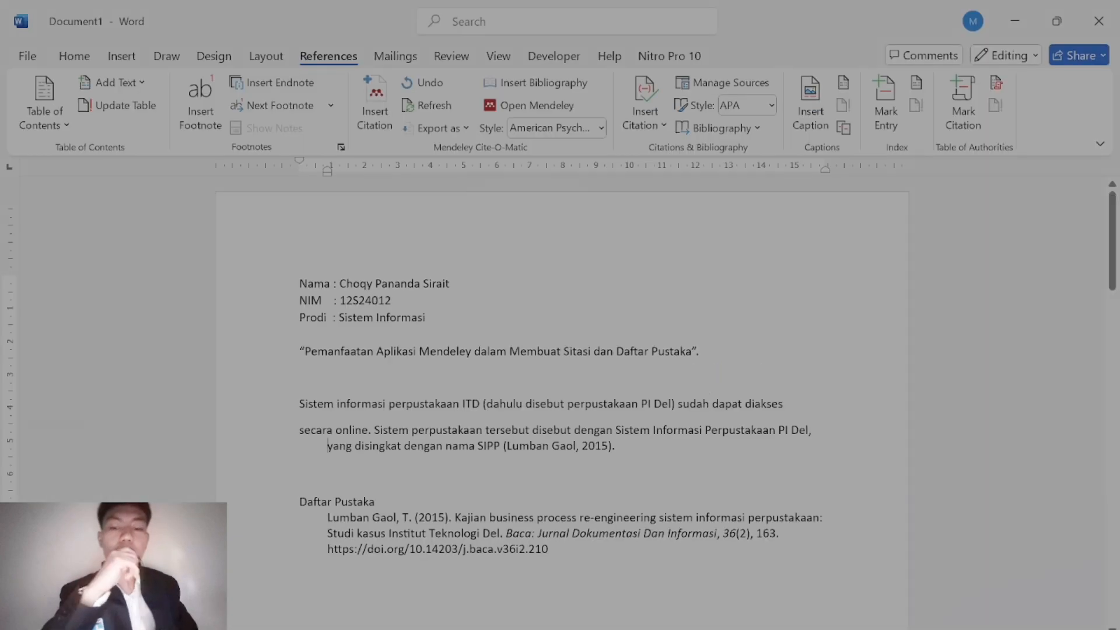
pyautogui.click(351, 459)
pyautogui.press('Return')
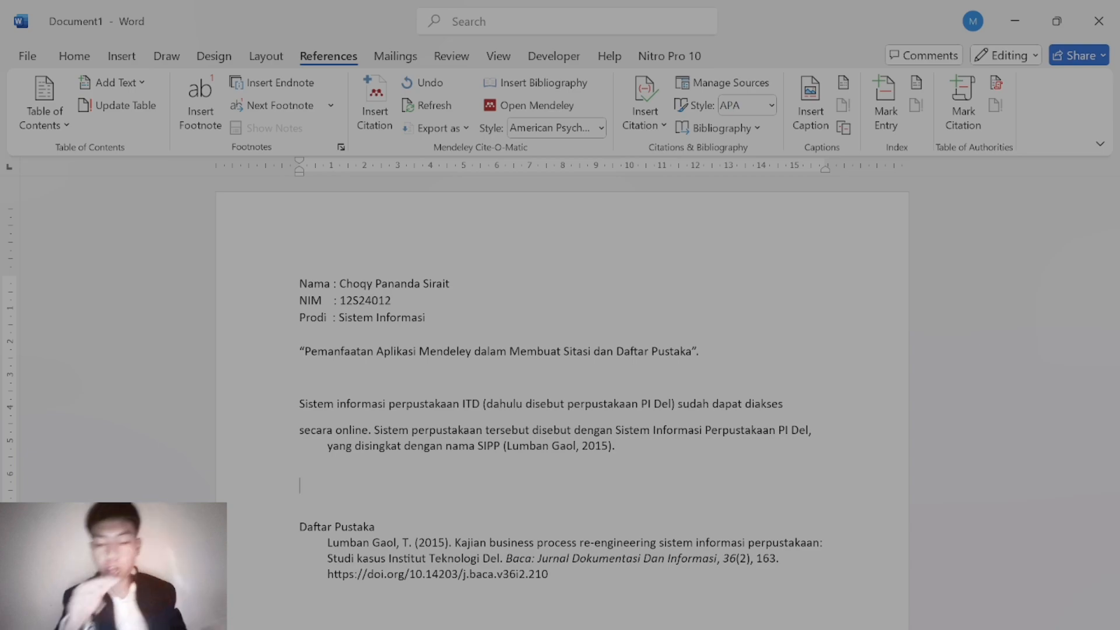
pyautogui.write('Hidup adalah s')
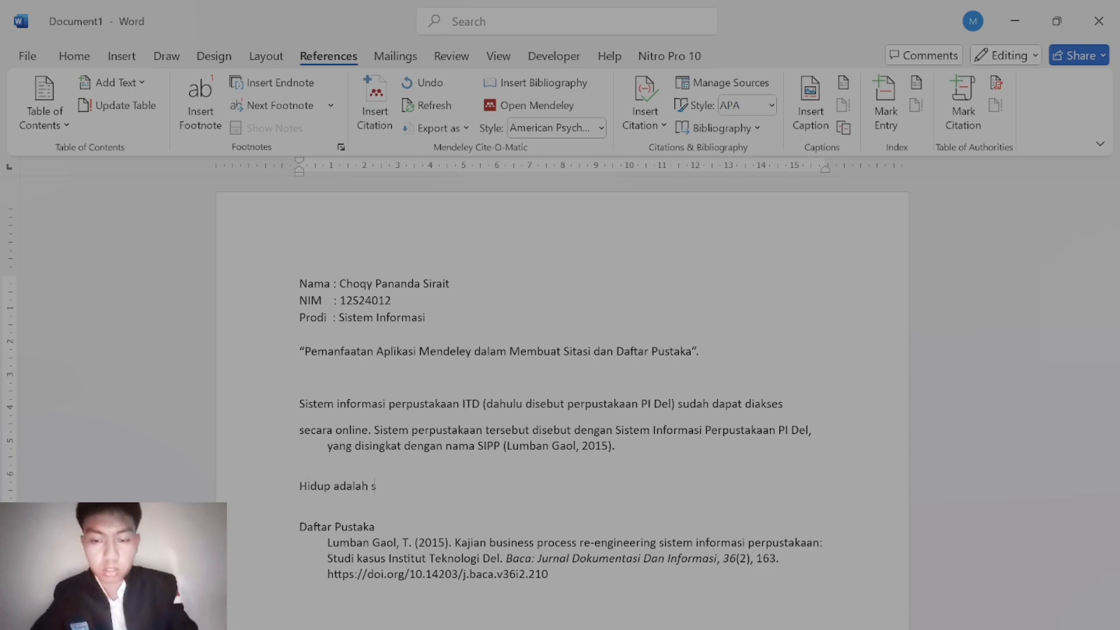
pyautogui.write('ebuah perjuangan')
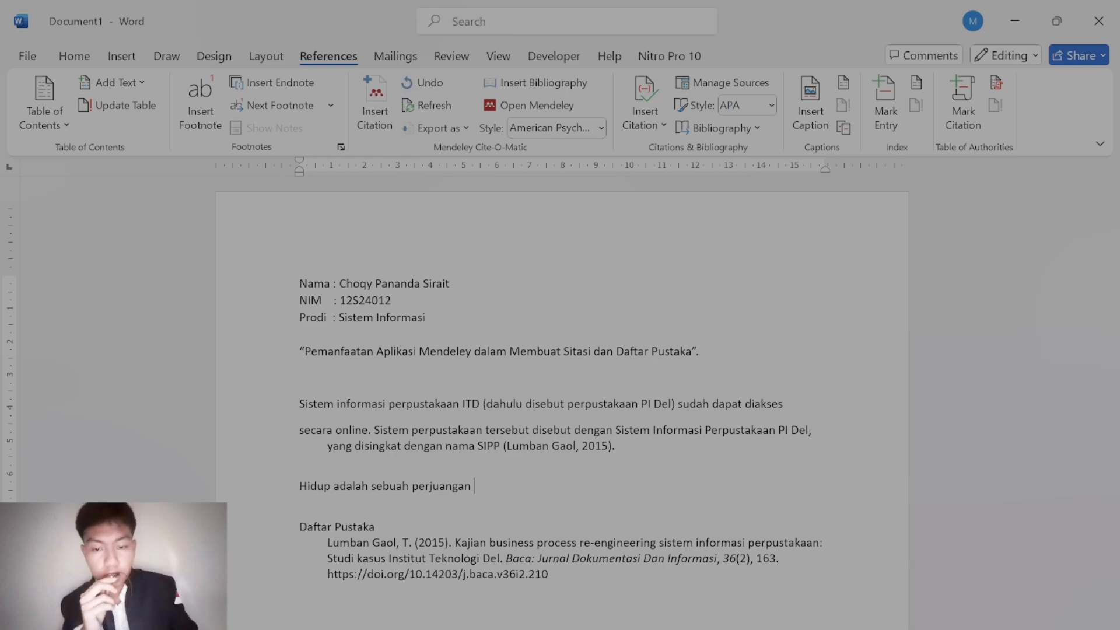
# Insert a Mendeley citation of the 2021 book "Psikologi sosial" after the new sentence, end it with a period and start a new line
pyautogui.click(373, 114)
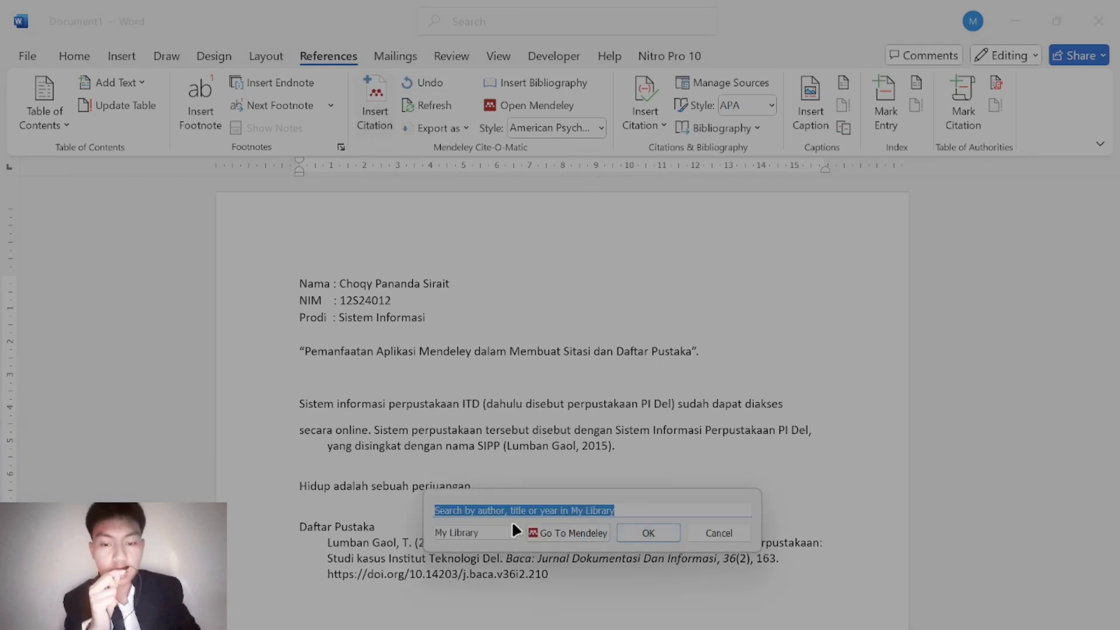
pyautogui.click(554, 533)
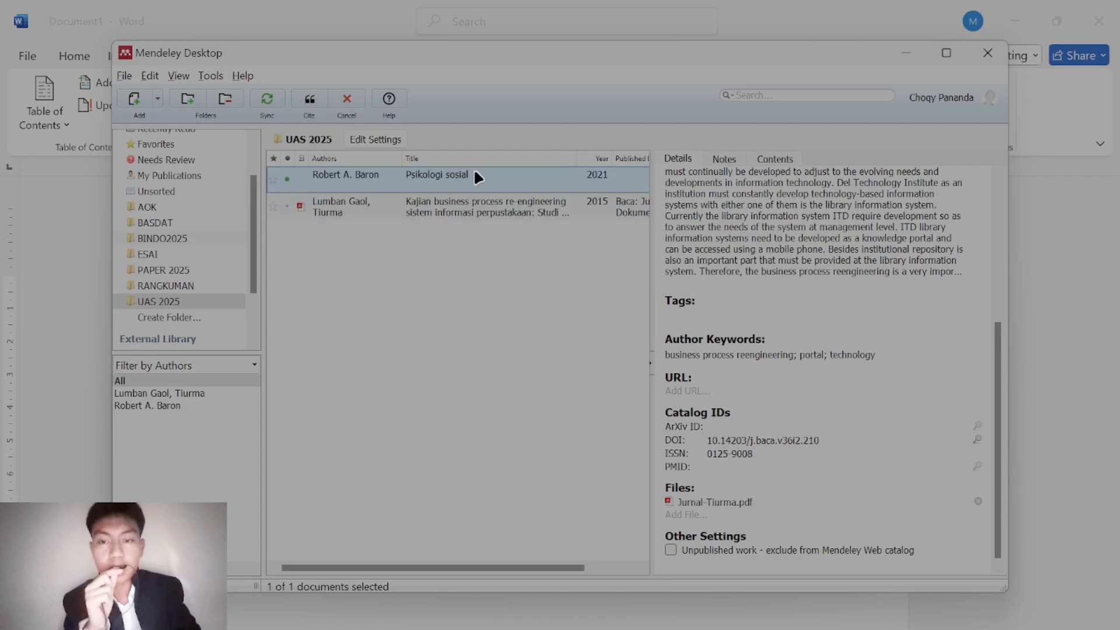
pyautogui.click(488, 175)
pyautogui.scroll(3, 946, 359)
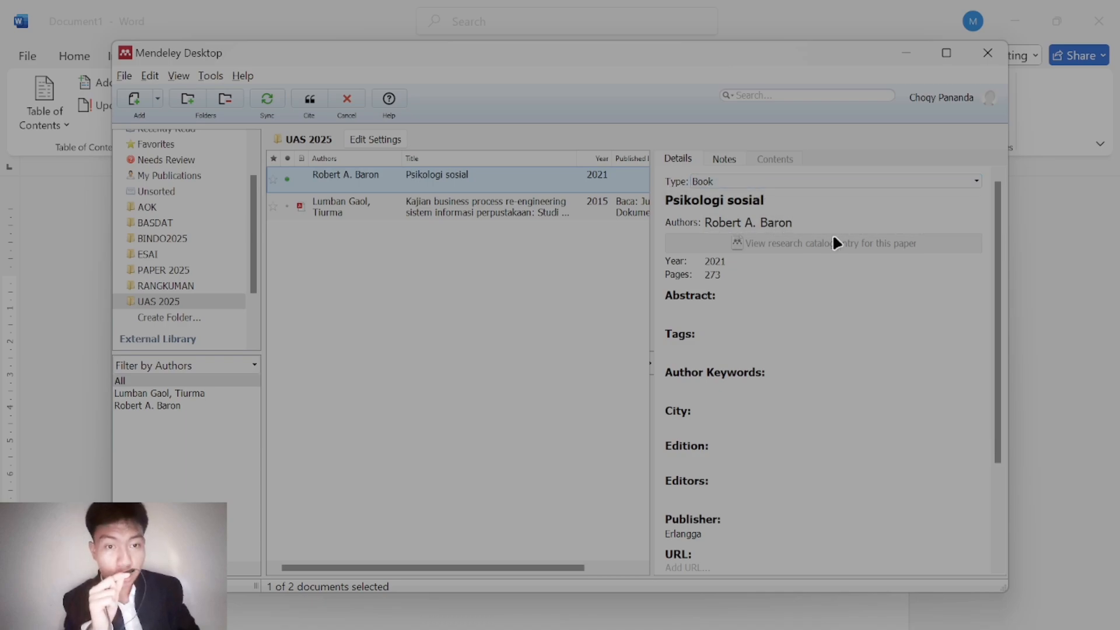
pyautogui.scroll(-1, 789, 421)
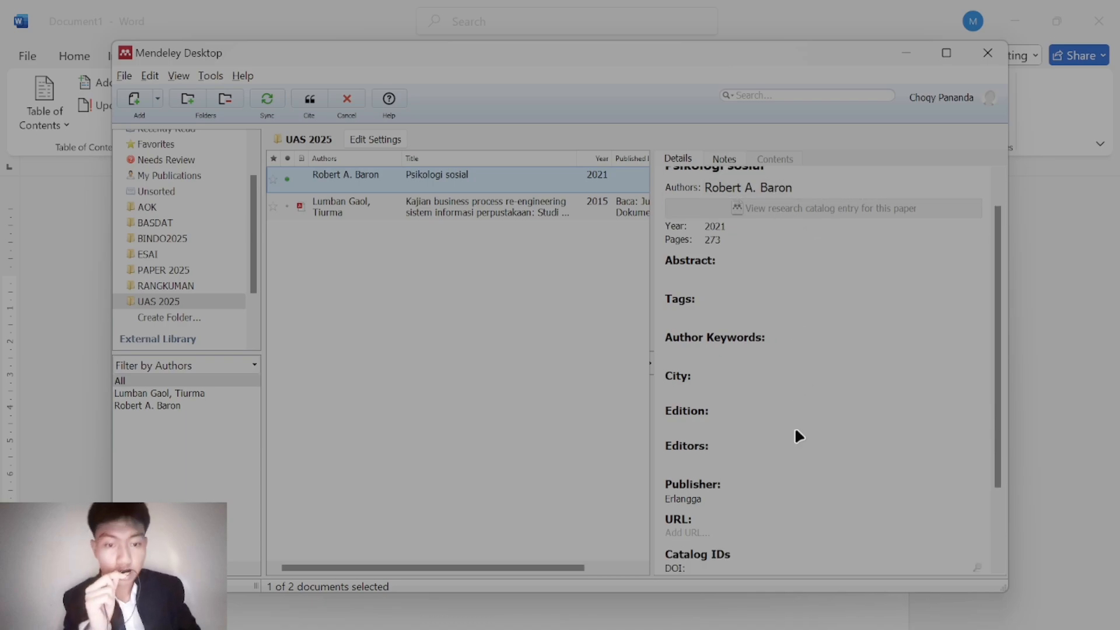
pyautogui.scroll(1, 771, 387)
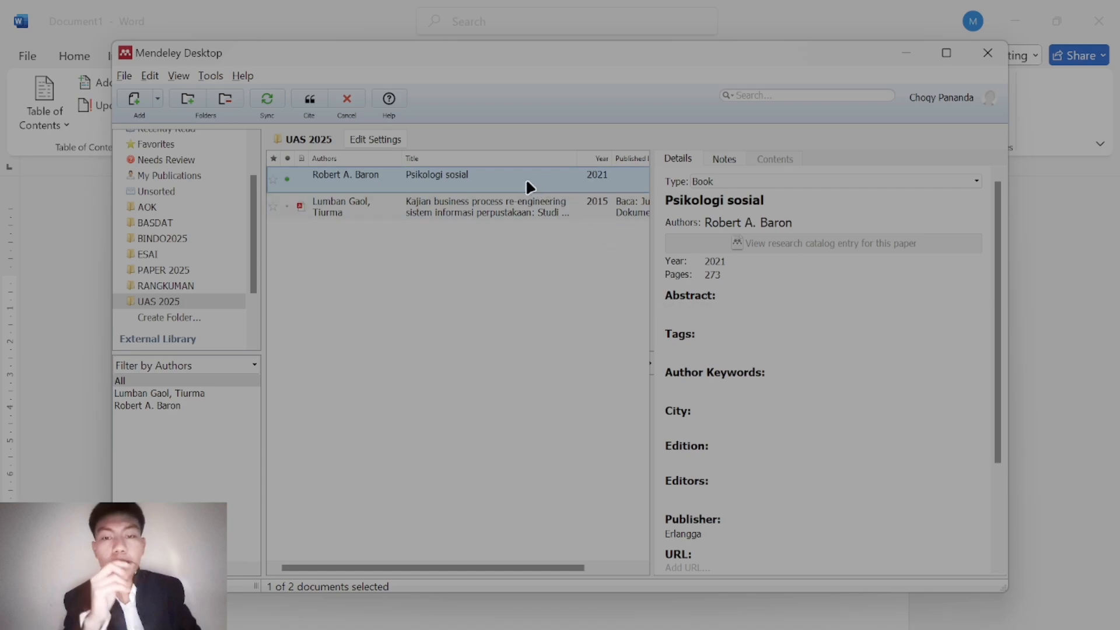
pyautogui.click(310, 96)
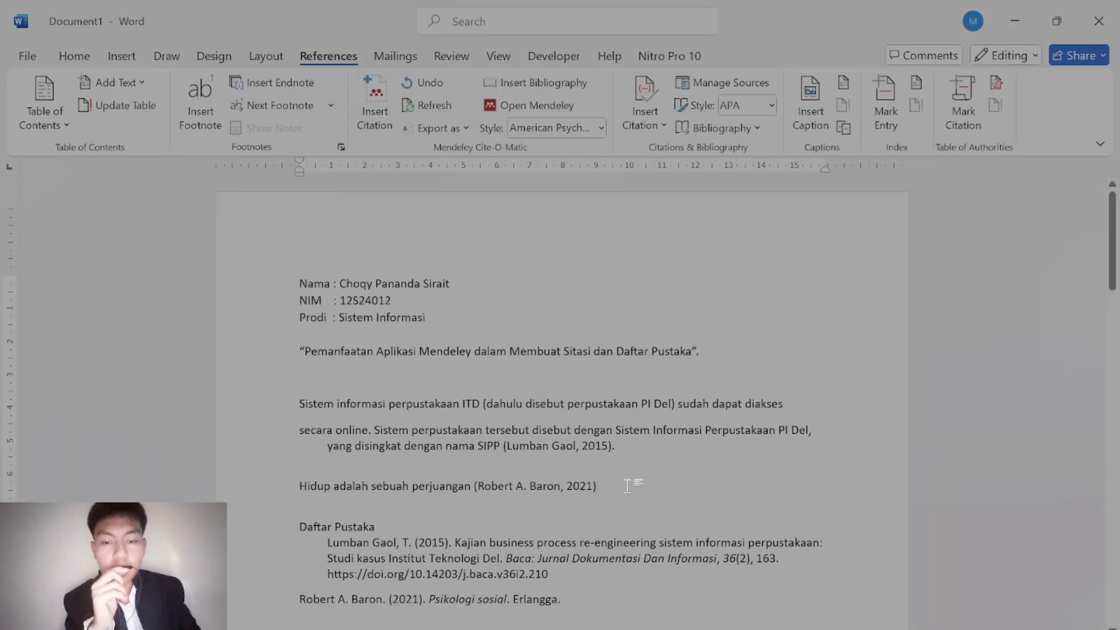
pyautogui.write('.')
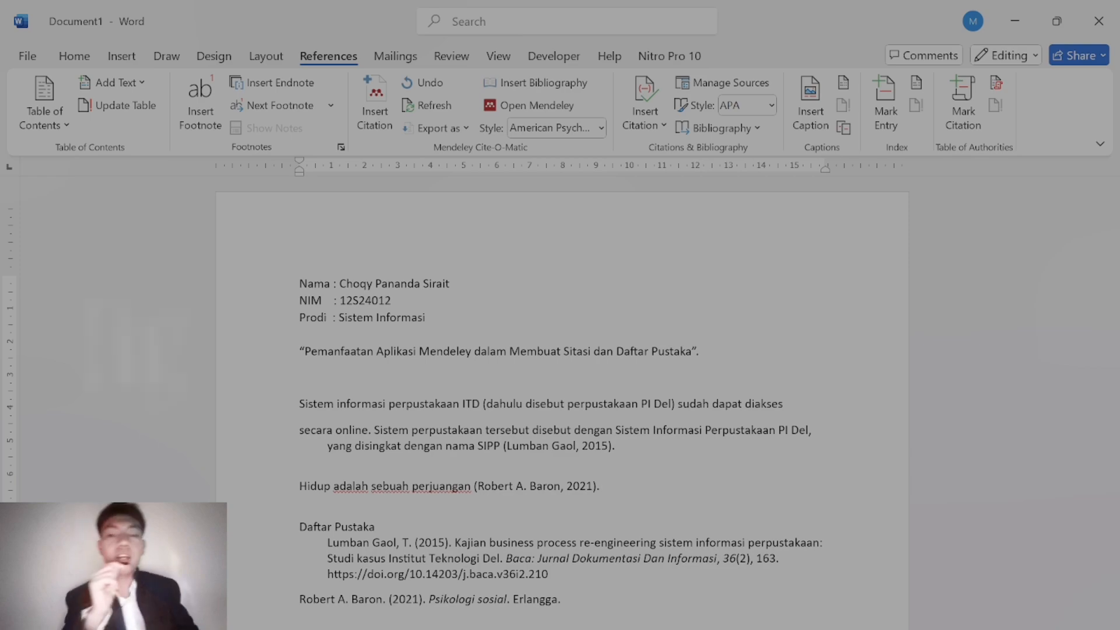
pyautogui.press('Return')
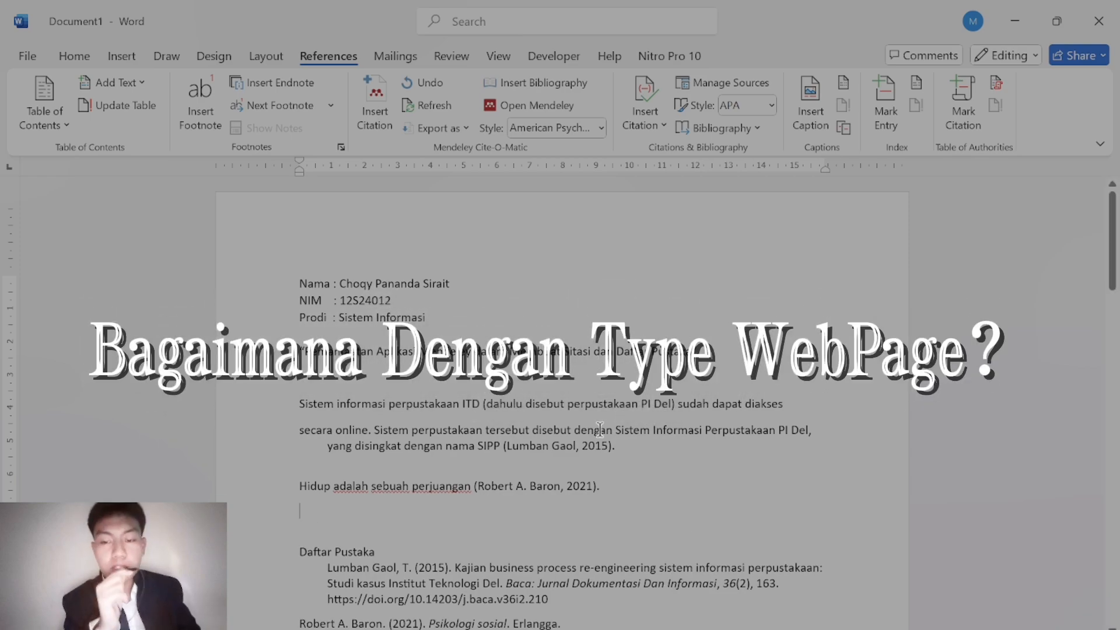
# Switch to Mendeley Desktop and start a manually entered document of type Web Page
pyautogui.hotkey('alt', 'Tab')
pyautogui.click(157, 100)
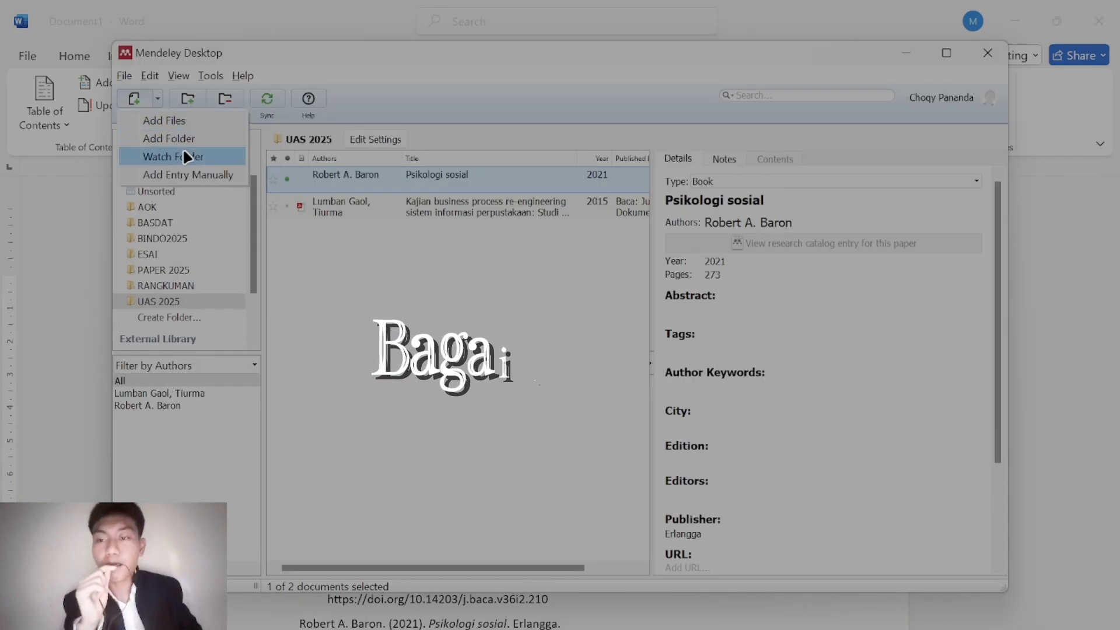
pyautogui.click(187, 174)
pyautogui.click(550, 202)
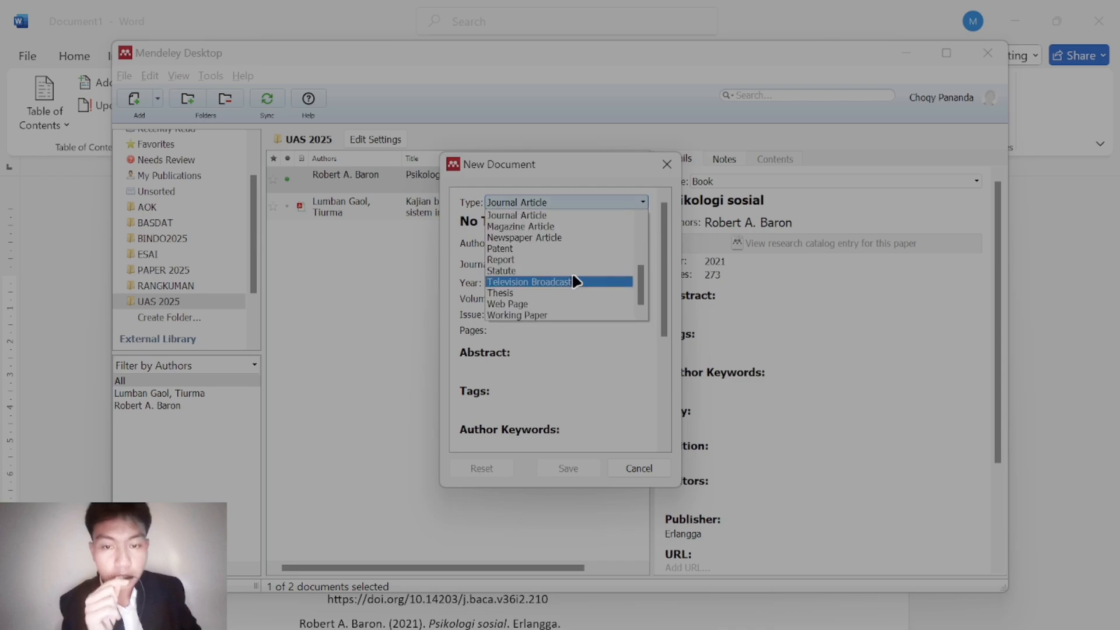
pyautogui.click(541, 303)
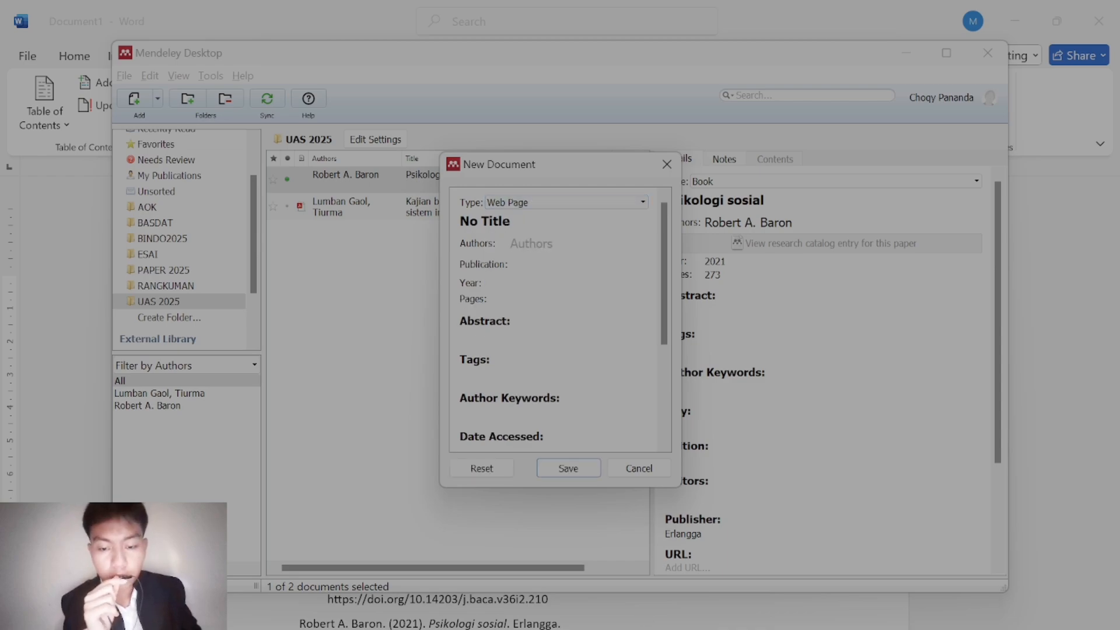
# Copy the article title "Menjaga Kesehatan untuk Meningkatkan Kinerja Belajar" from the browser and paste it as the new entry's title
pyautogui.hotkey('alt', 'Tab')
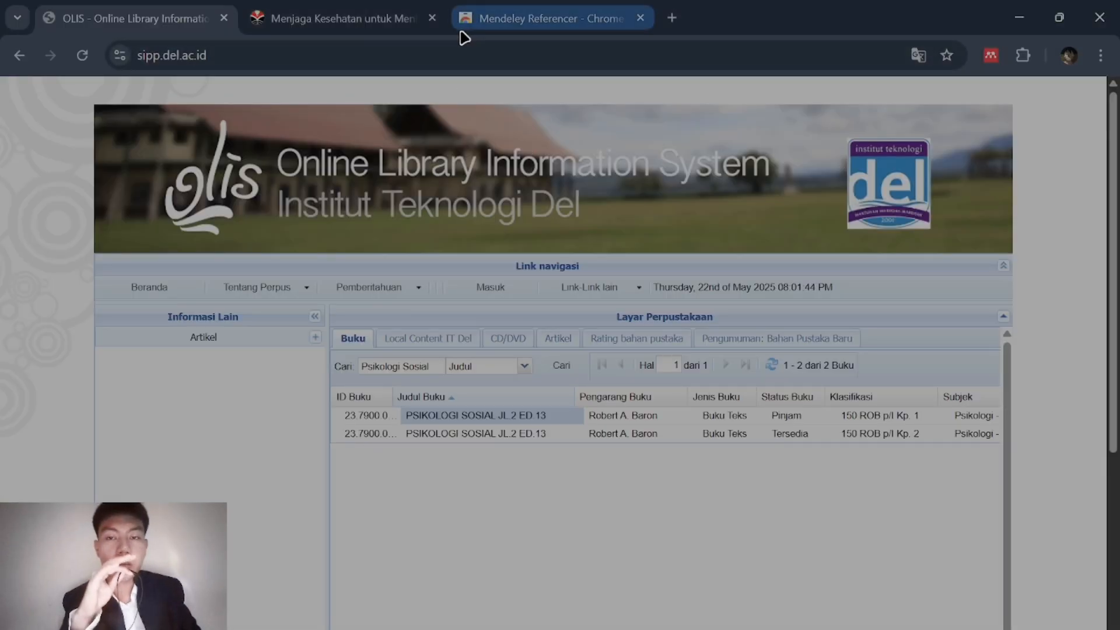
pyautogui.click(398, 21)
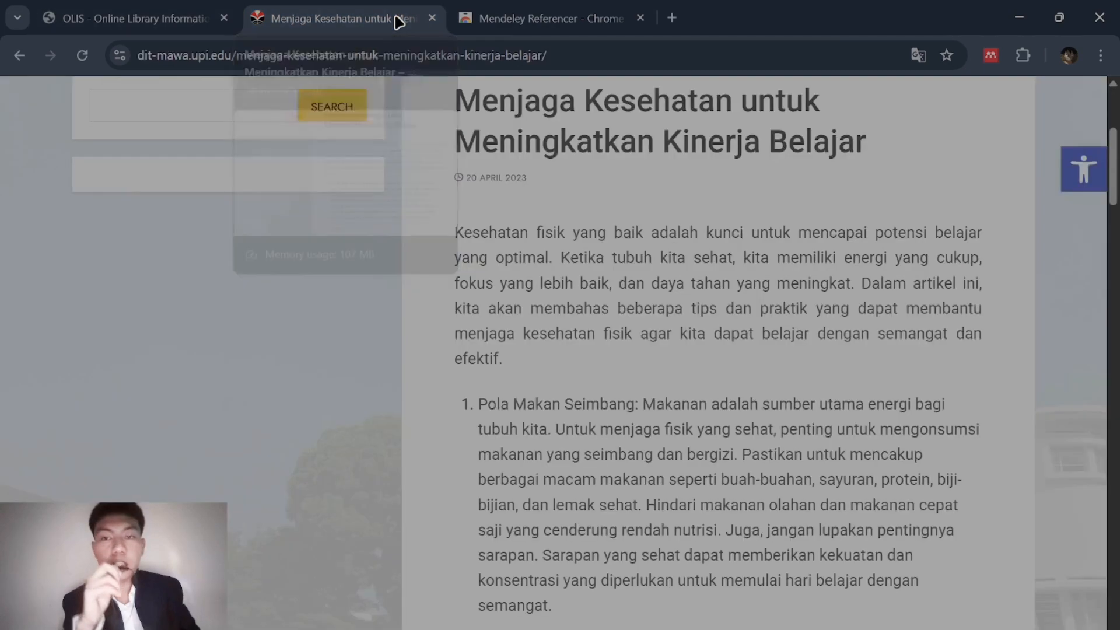
pyautogui.scroll(3, 466, 258)
pyautogui.moveTo(466, 258); pyautogui.dragTo(887, 318)
pyautogui.hotkey('ctrl', 'c')
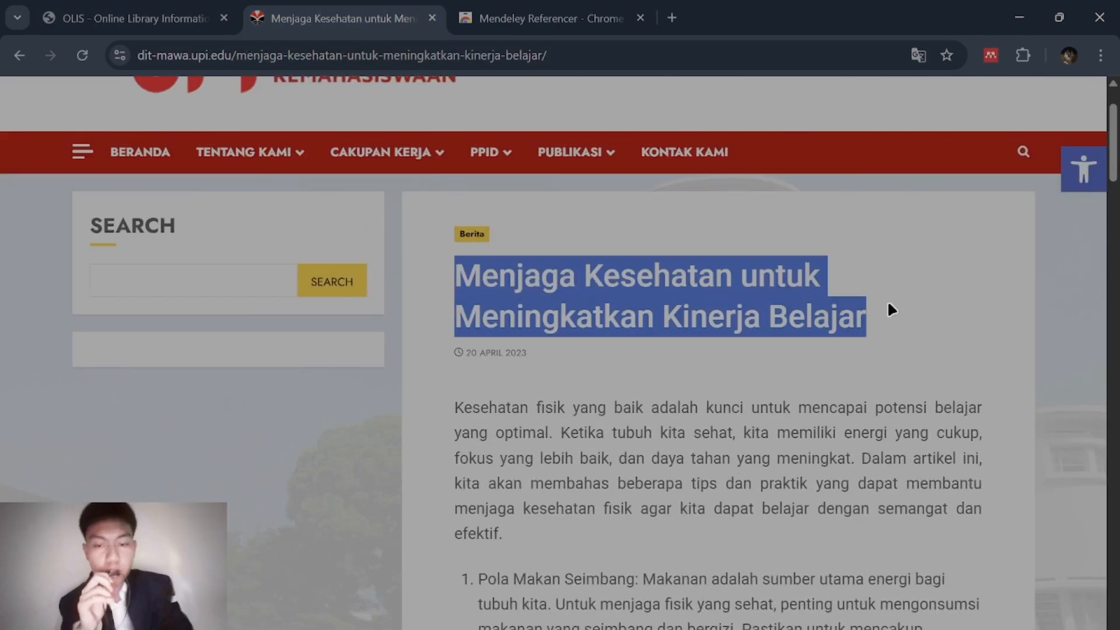
pyautogui.hotkey('alt', 'Tab')
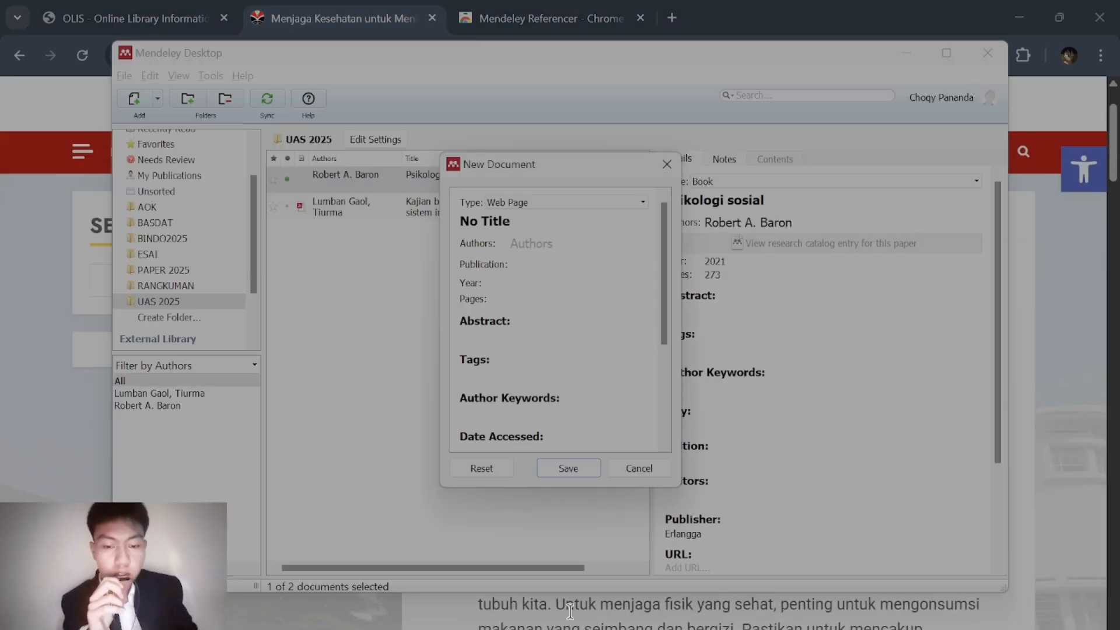
pyautogui.click(525, 221)
pyautogui.hotkey('ctrl', 'v')
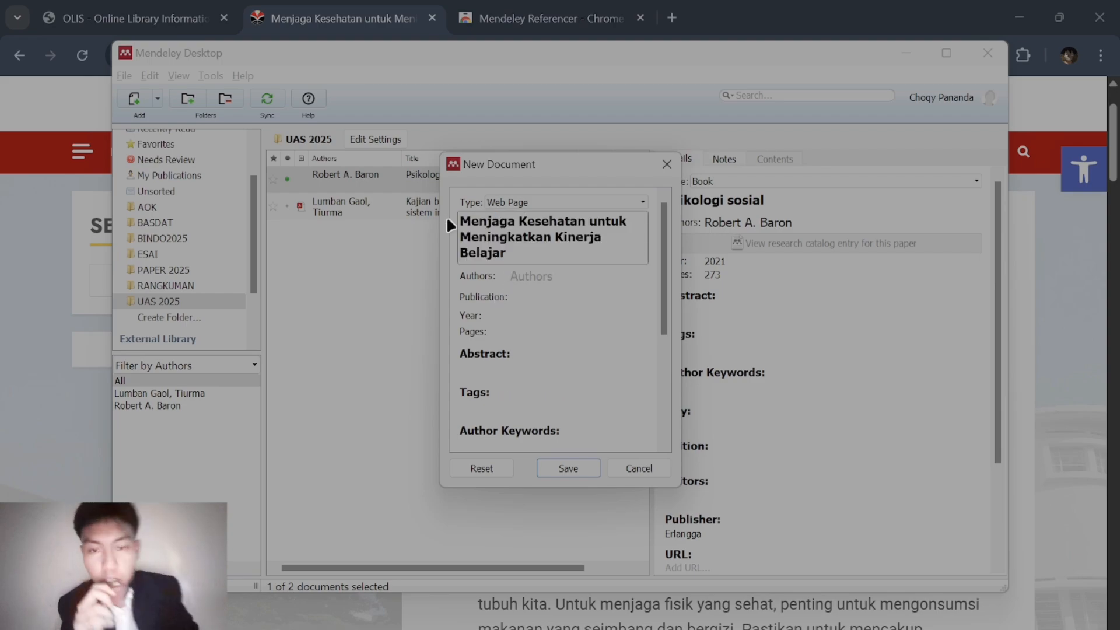
# Change the entry's title to sentence case, reading "Menjaga kesehatan untuk meningkatkan kinerja belajar"
pyautogui.press('Left')
pyautogui.press('Left')
pyautogui.press('Left')
pyautogui.press('Left')
pyautogui.press('Left')
pyautogui.press('Left')
pyautogui.press('Left')
pyautogui.press('Delete')
pyautogui.write('b')
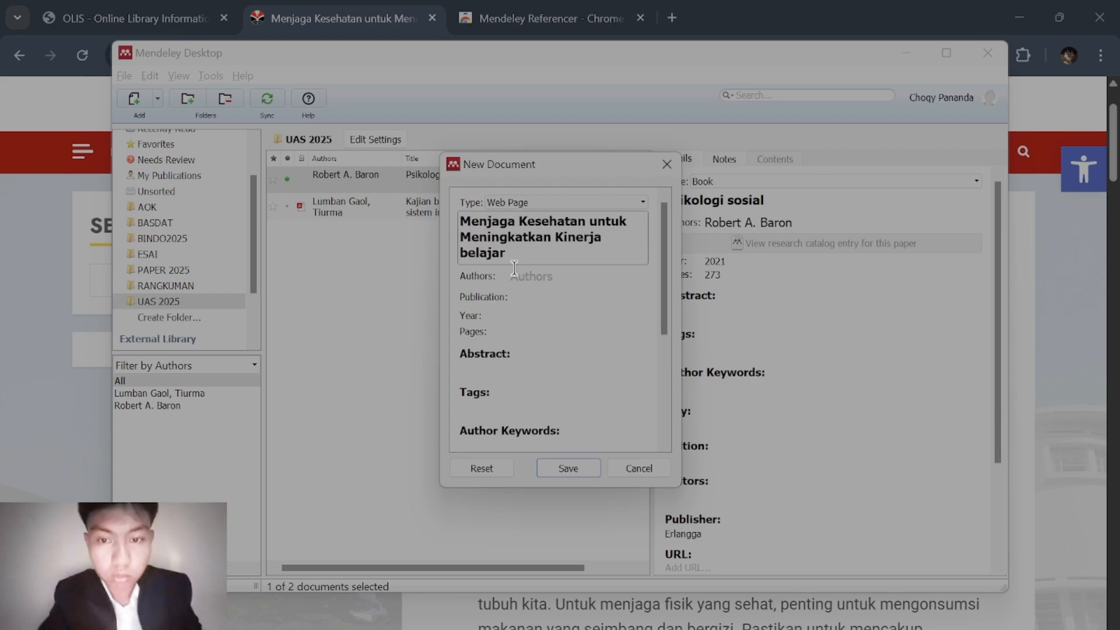
pyautogui.click(565, 242)
pyautogui.press('BackSpace')
pyautogui.write('k')
pyautogui.press('Home')
pyautogui.press('Delete')
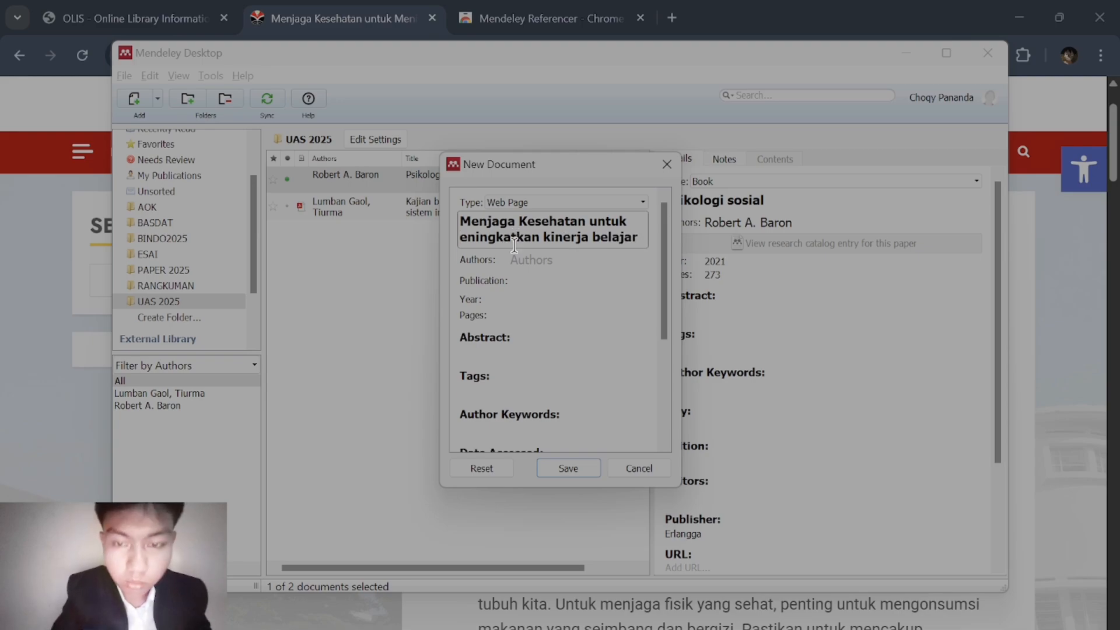
pyautogui.write('m')
pyautogui.click(510, 222)
pyautogui.press('BackSpace')
pyautogui.write('k')
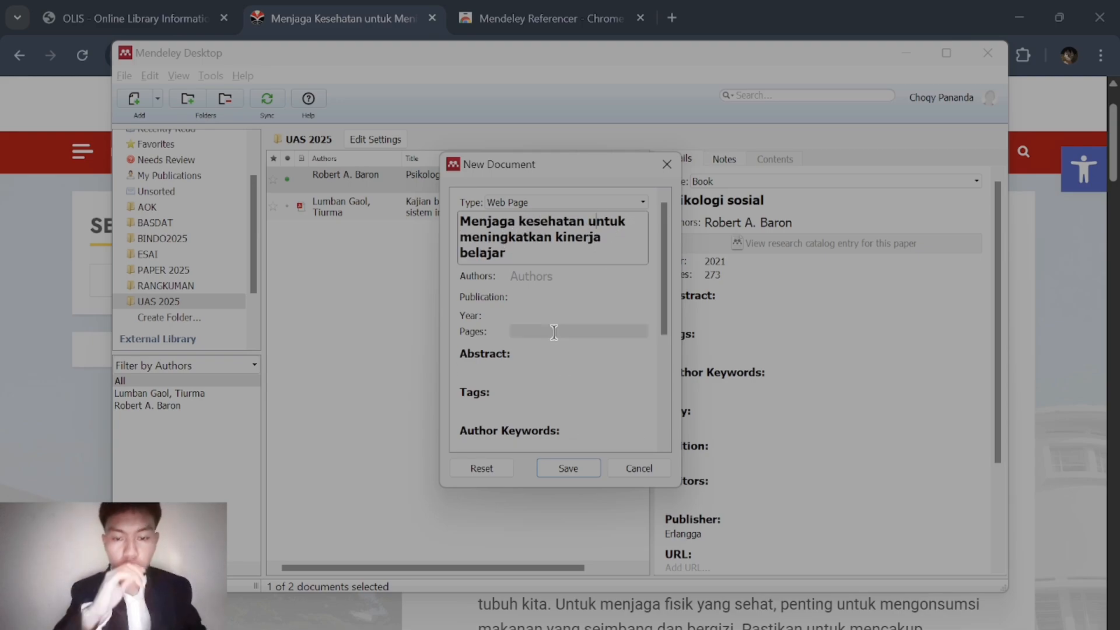
# Look through the web article for an author and set the Mendeley entry's author to Ditmawa
pyautogui.hotkey('alt', 'Tab')
pyautogui.scroll(-15, 693, 315)
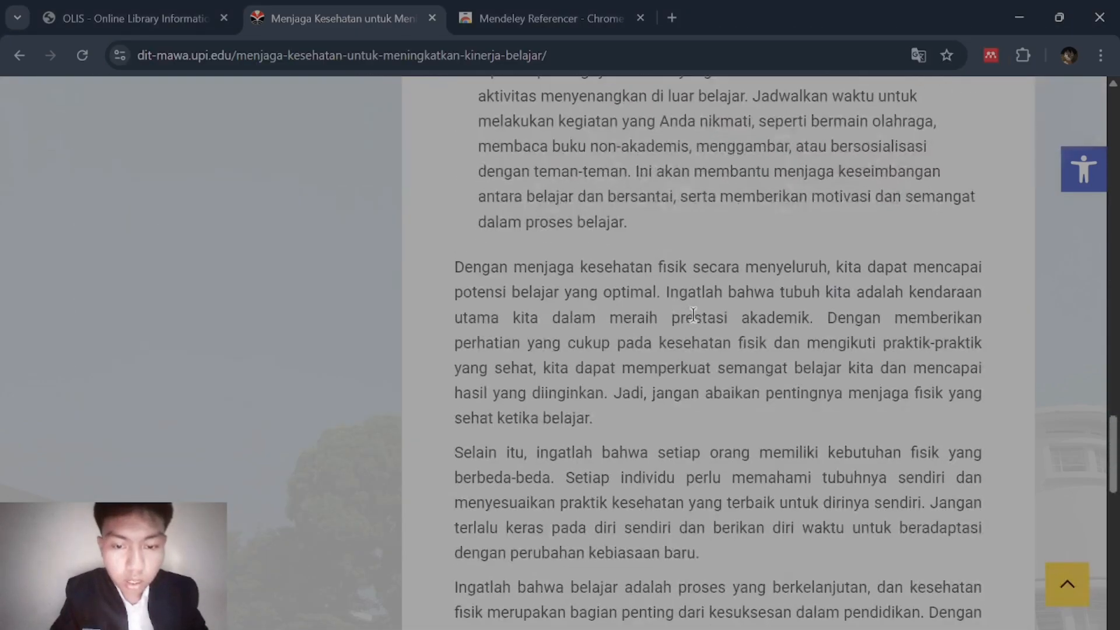
pyautogui.scroll(-10, 693, 315)
pyautogui.scroll(2, 683, 201)
pyautogui.hotkey('alt', 'Tab')
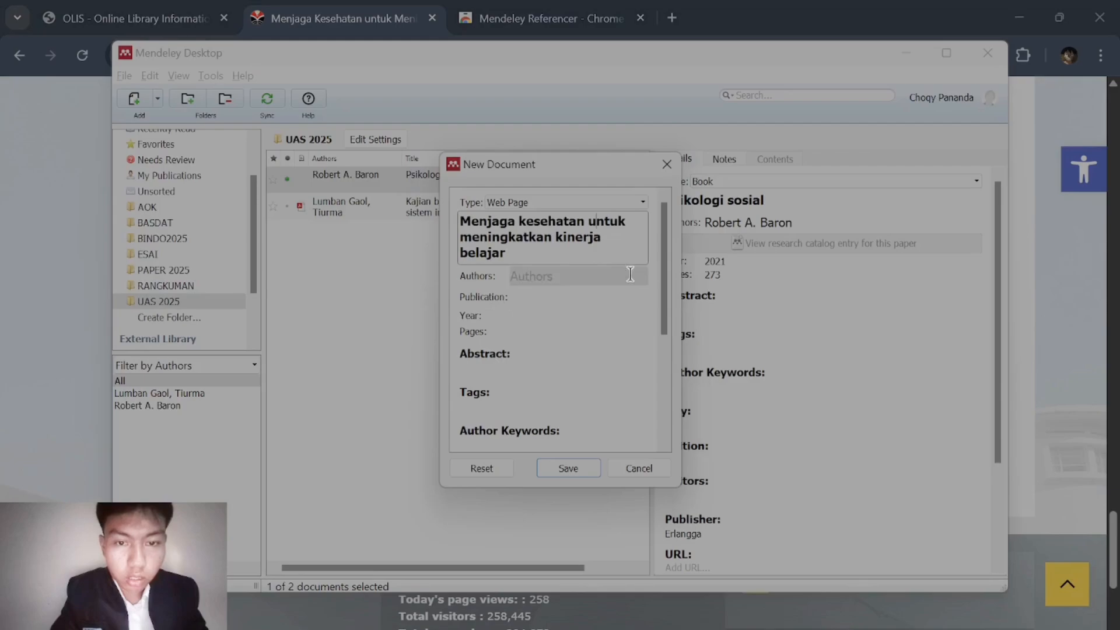
pyautogui.click(543, 277)
pyautogui.write('ditmawa')
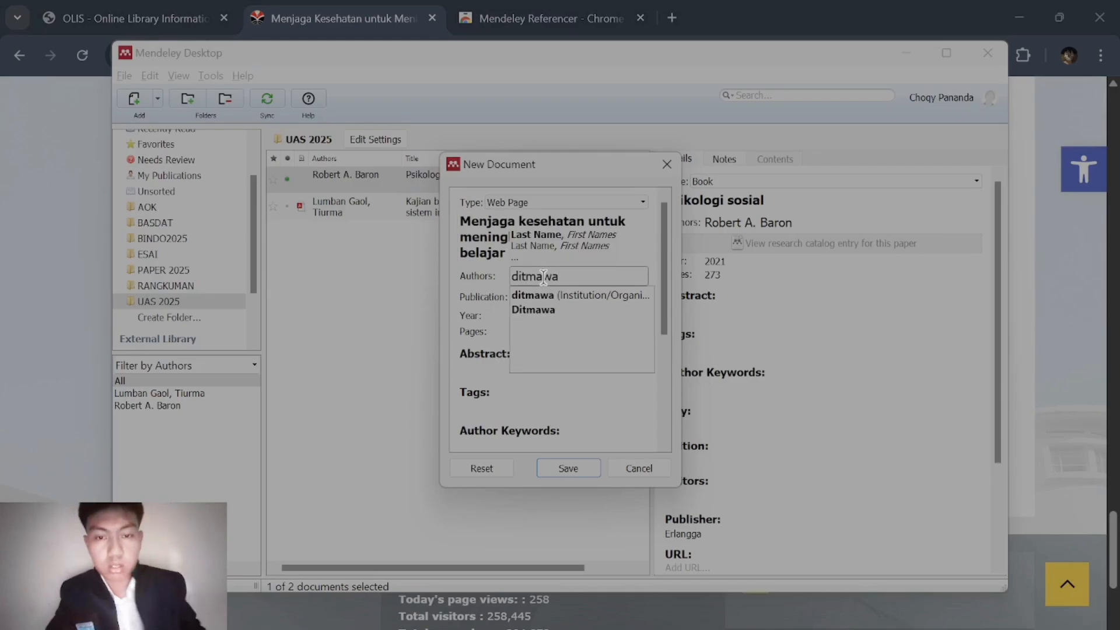
pyautogui.click(482, 307)
pyautogui.click(532, 300)
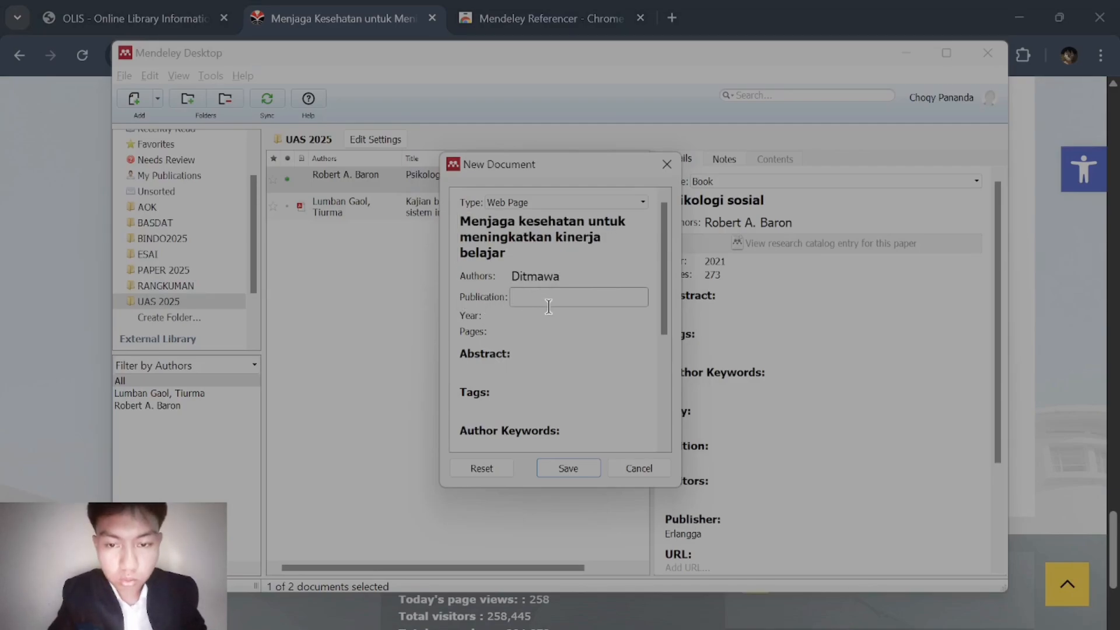
# Set the web page entry's publication to UPI and its year to 2023, consulting the article in the browser
pyautogui.hotkey('alt', 'Tab')
pyautogui.scroll(20, 551, 322)
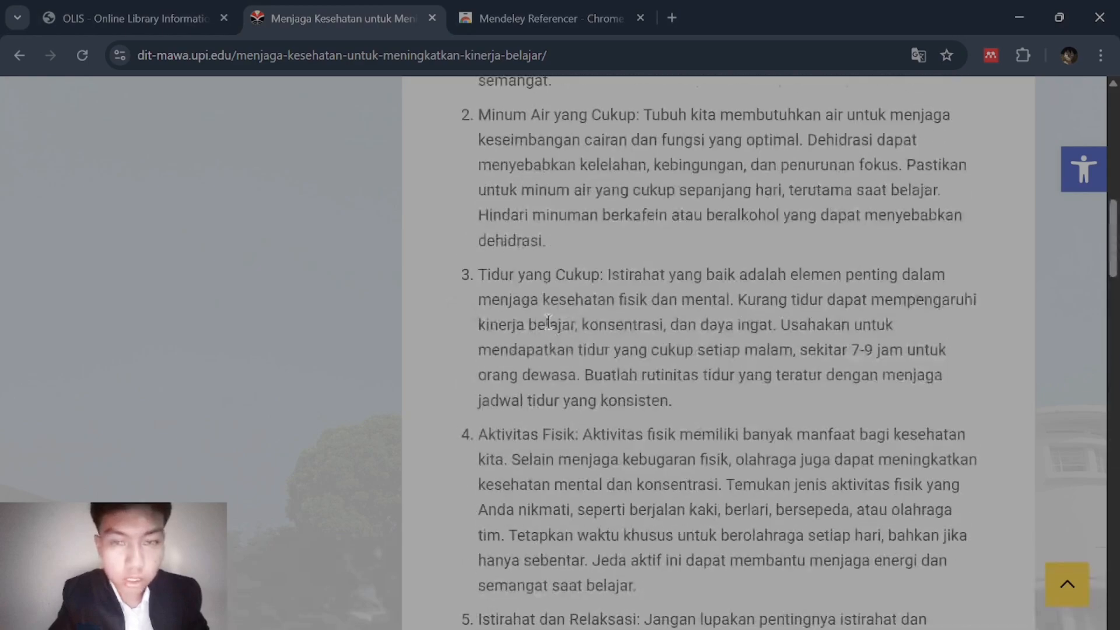
pyautogui.hotkey('alt', 'Tab')
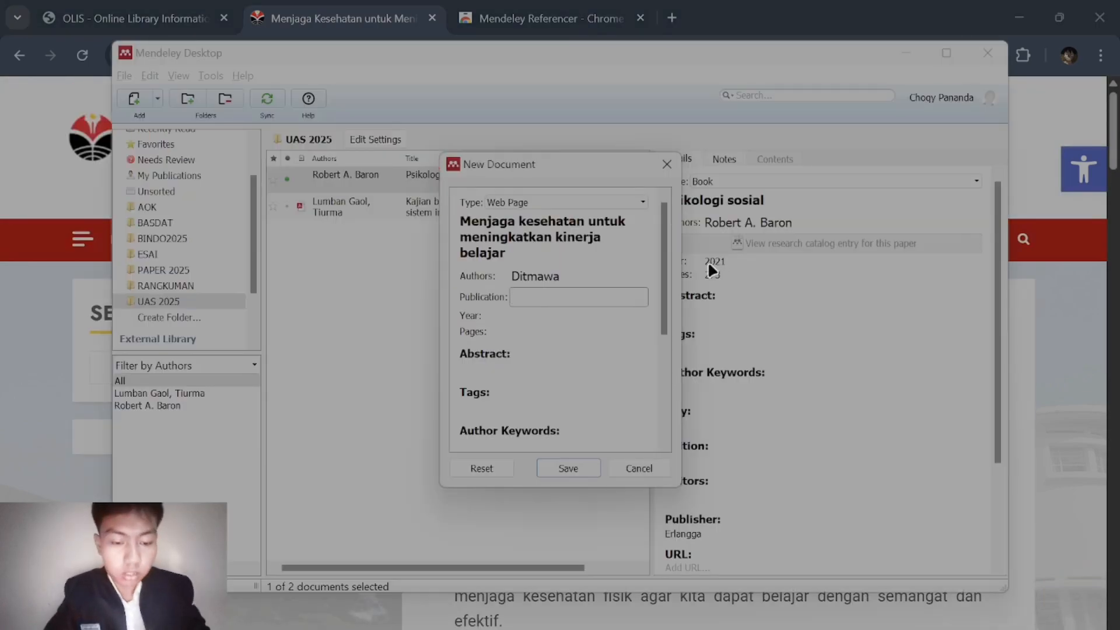
pyautogui.write('UPI')
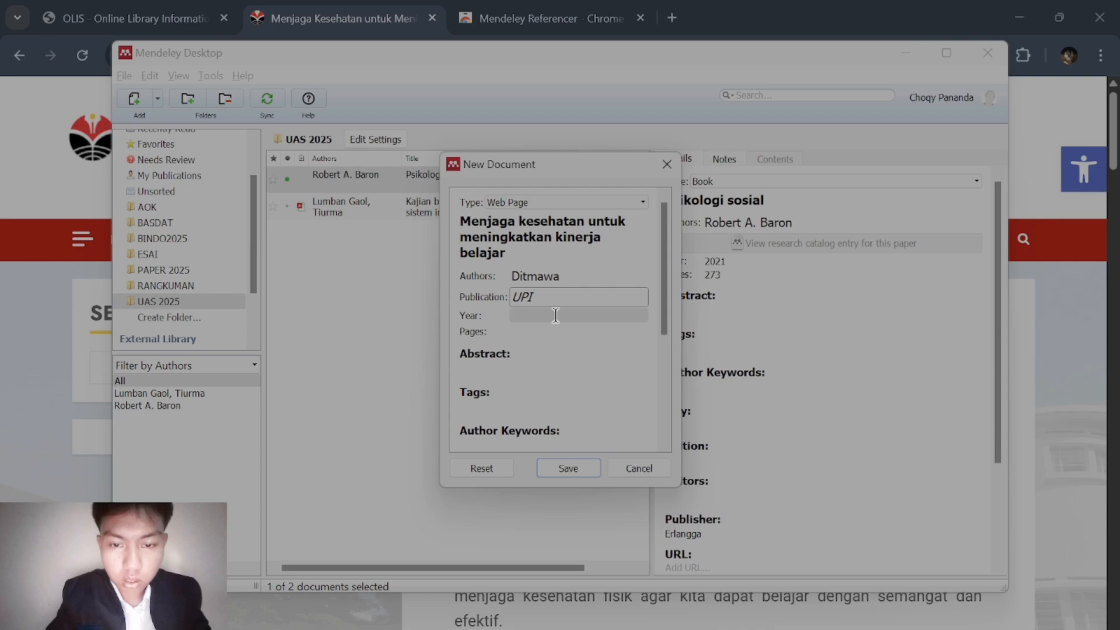
pyautogui.click(560, 315)
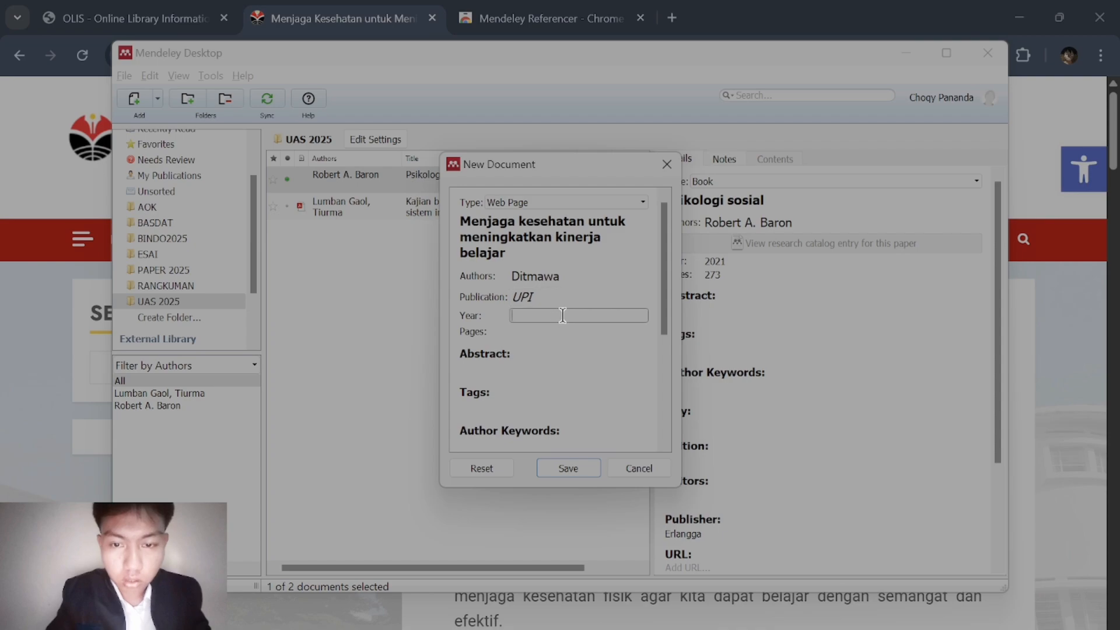
pyautogui.hotkey('alt', 'Tab')
pyautogui.hotkey('alt', 'Tab')
pyautogui.write('2023')
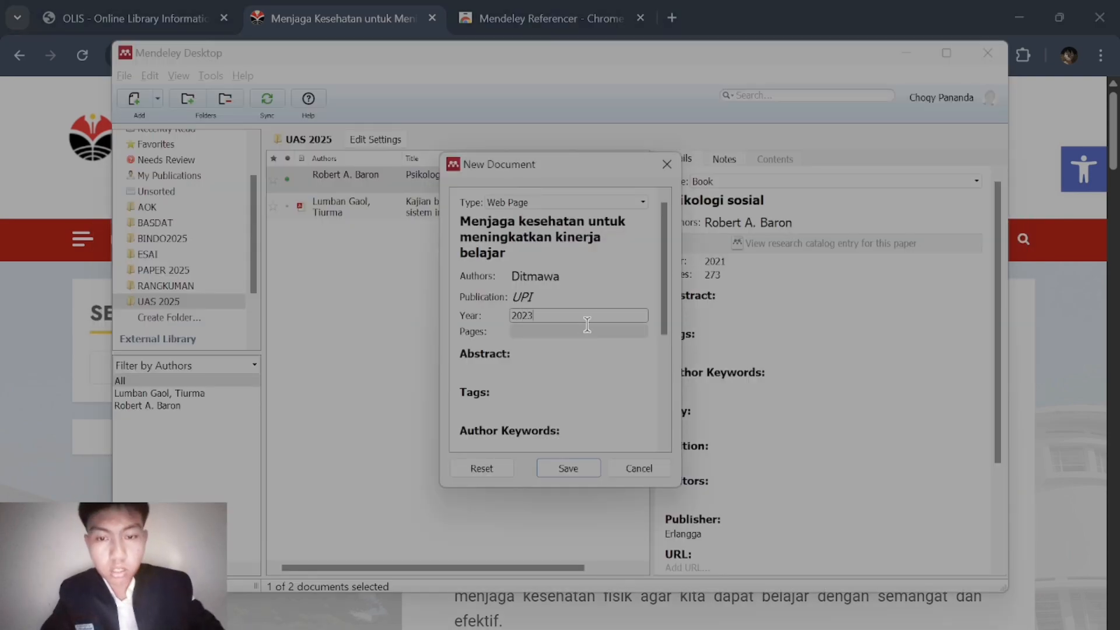
# Add the health article's web address from the browser as the entry's URL and save the web page entry
pyautogui.scroll(-5, 587, 325)
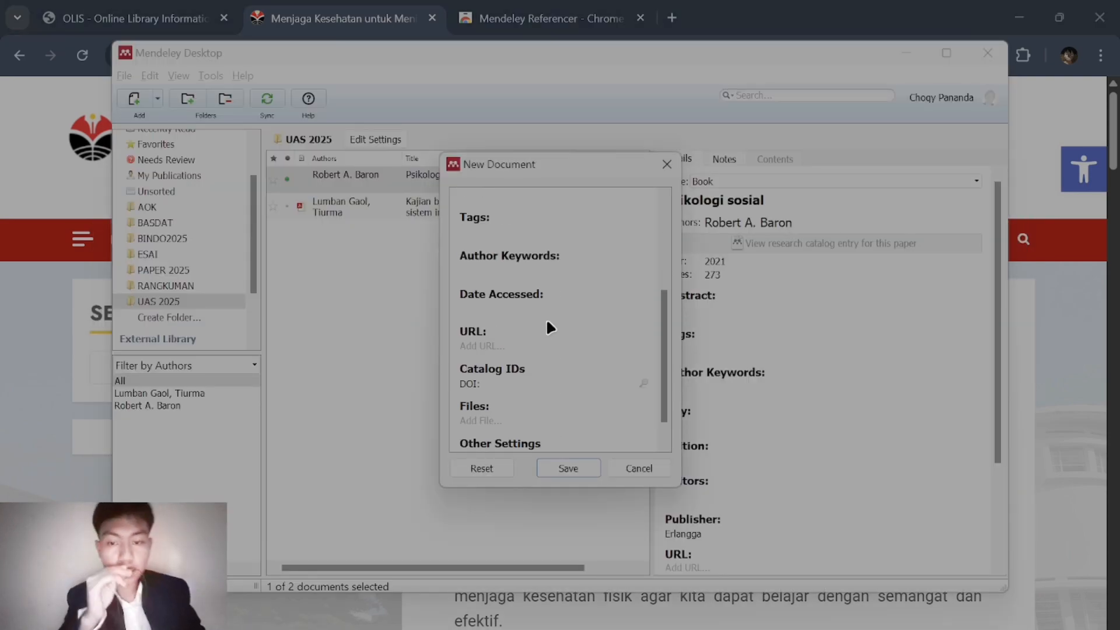
pyautogui.scroll(1, 558, 349)
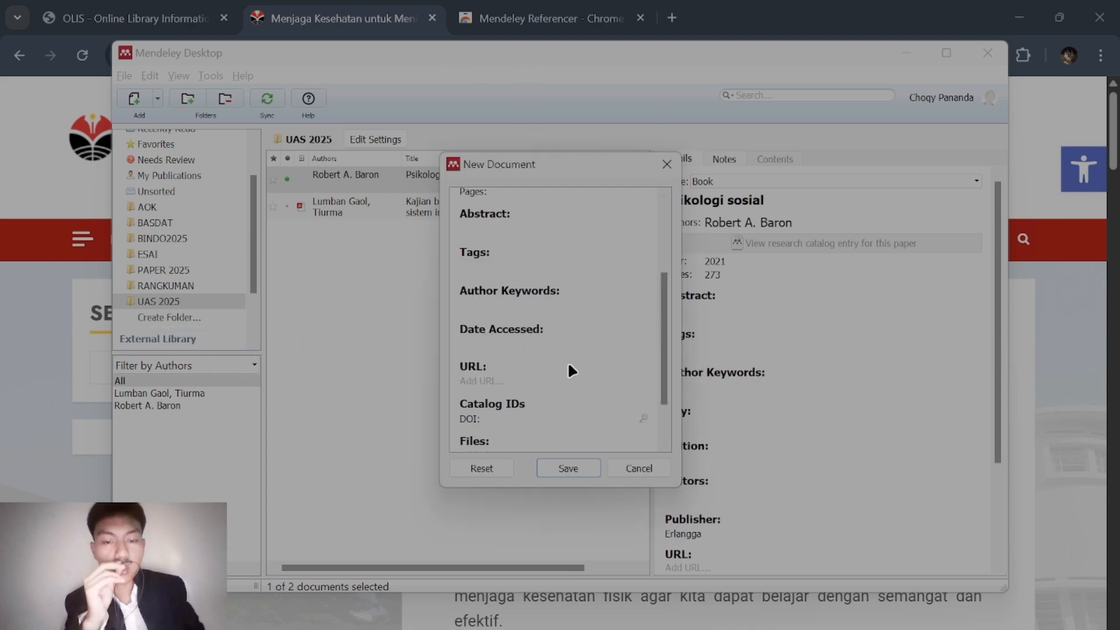
pyautogui.scroll(-1, 554, 367)
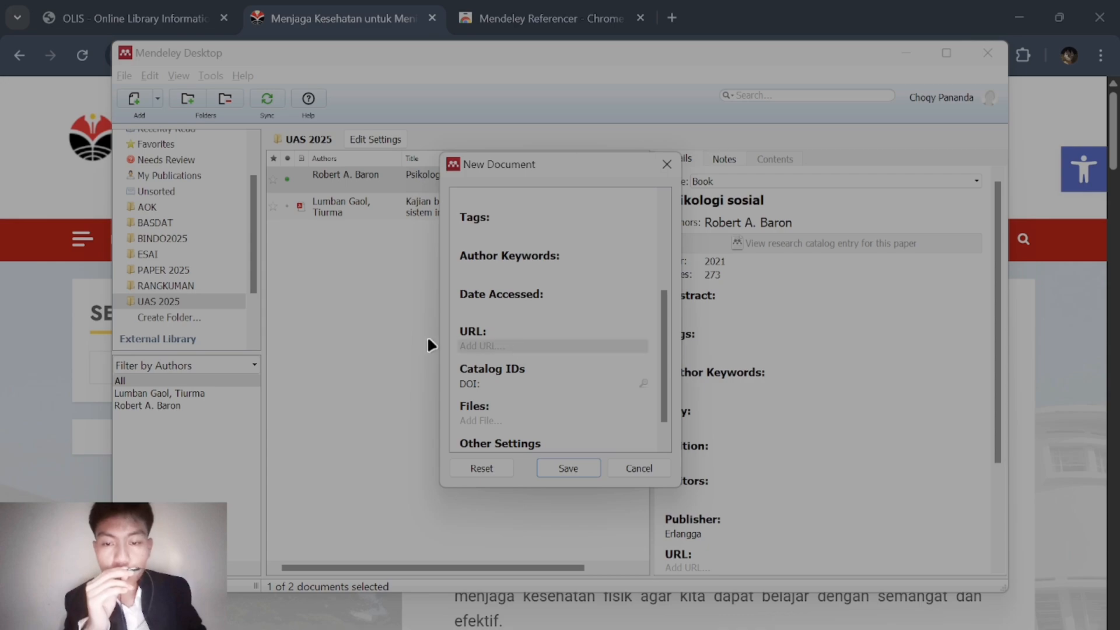
pyautogui.click(61, 276)
pyautogui.click(375, 60)
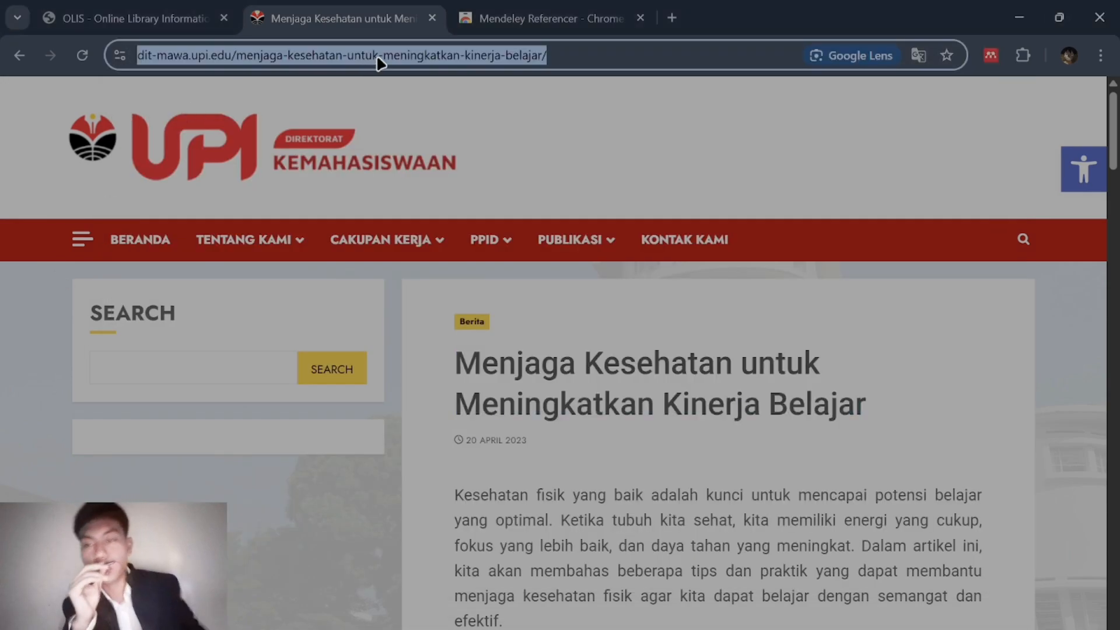
pyautogui.hotkey('alt', 'Tab')
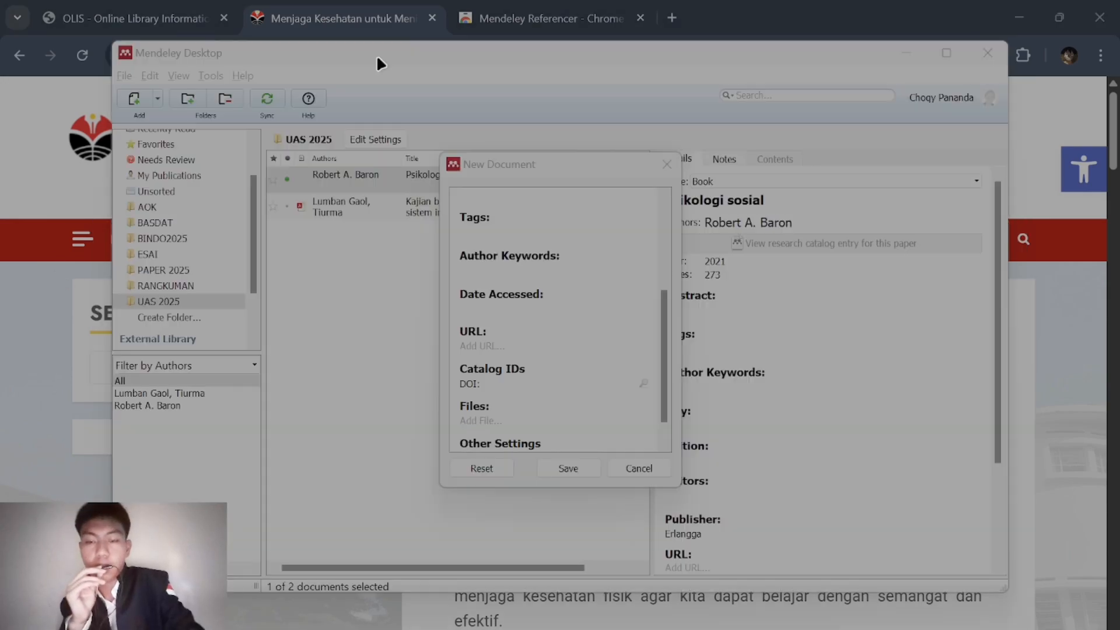
pyautogui.click(507, 346)
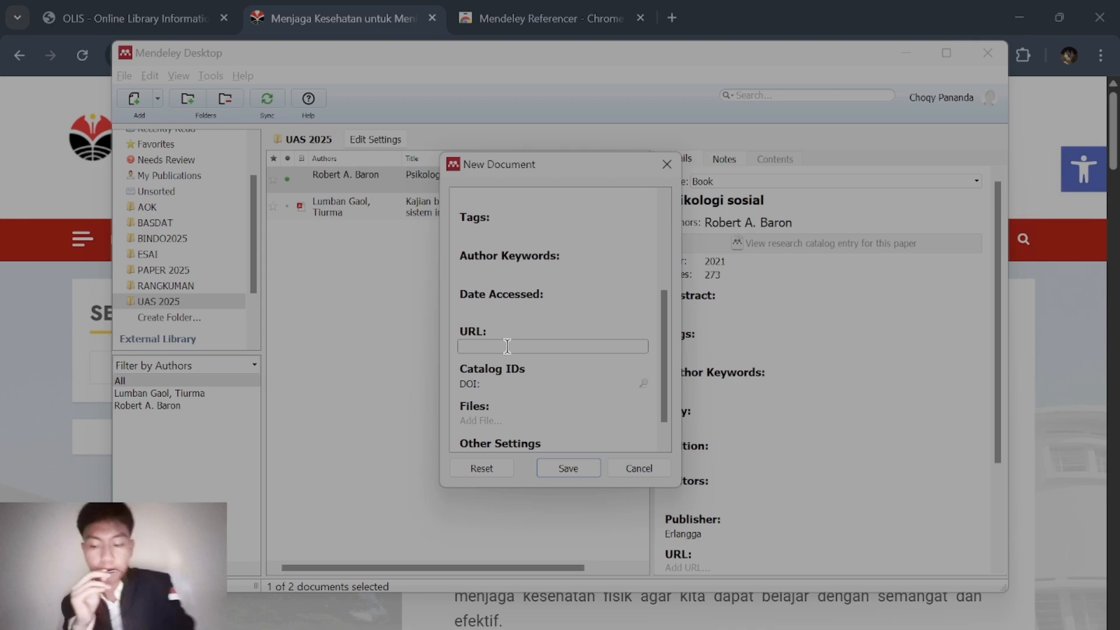
pyautogui.hotkey('ctrl', 'v')
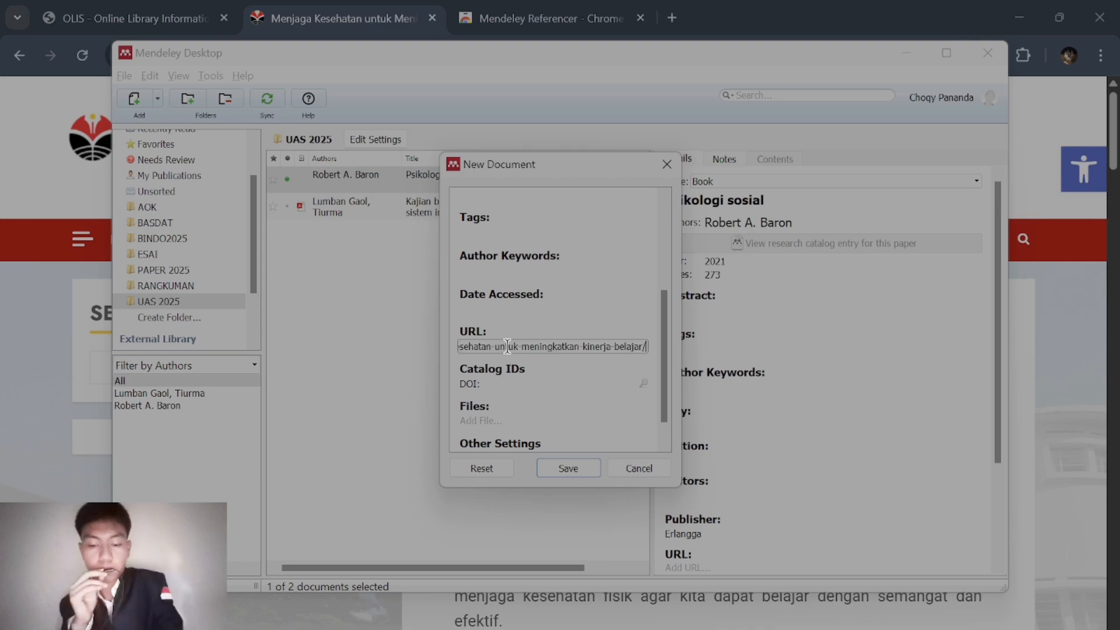
pyautogui.click(568, 468)
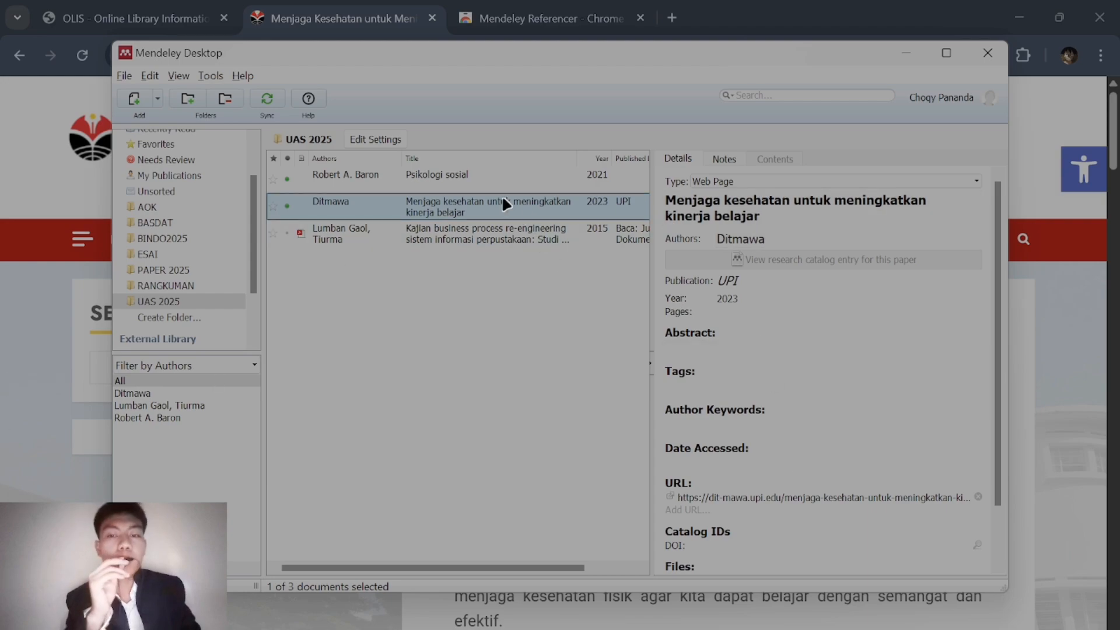
# Copy the article's opening paragraph, starting "Kesehatan fisik yang baik", into the Word document below the "Hidup adalah sebuah perjuangan" sentence
pyautogui.click(496, 629)
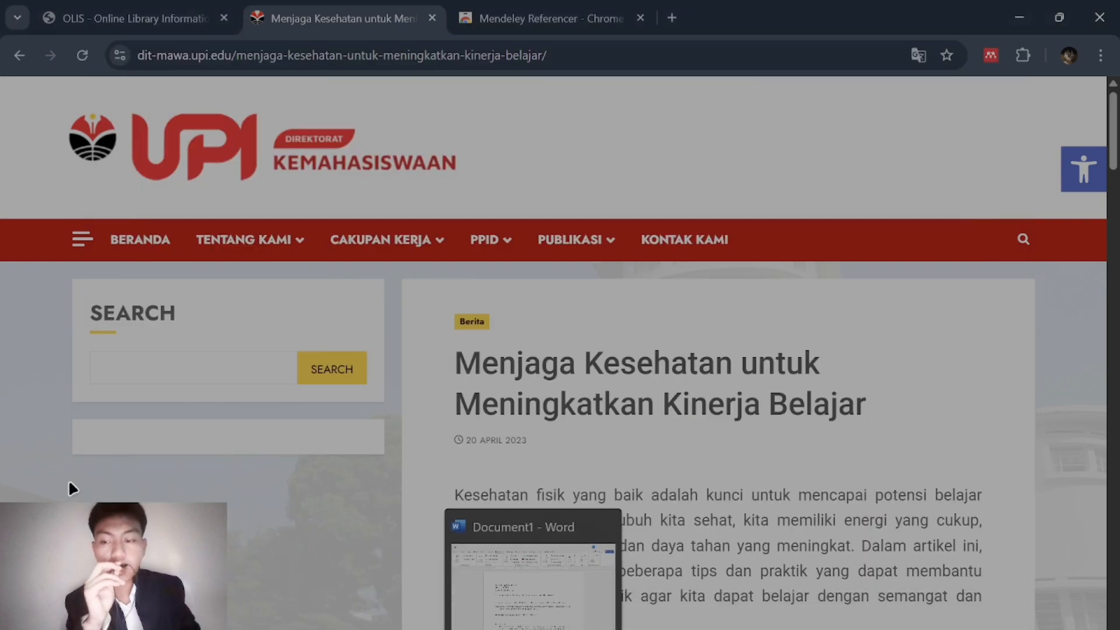
pyautogui.scroll(-2, 450, 290)
pyautogui.moveTo(456, 321); pyautogui.dragTo(515, 443)
pyautogui.hotkey('ctrl', 'c')
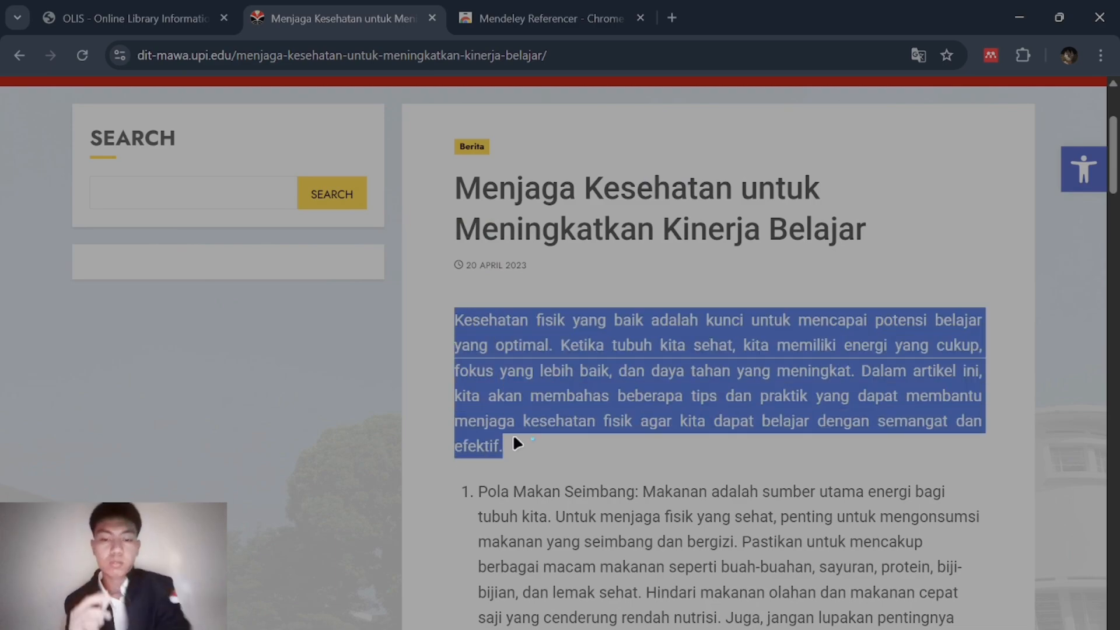
pyautogui.hotkey('alt', 'Tab')
pyautogui.scroll(-1, 444, 397)
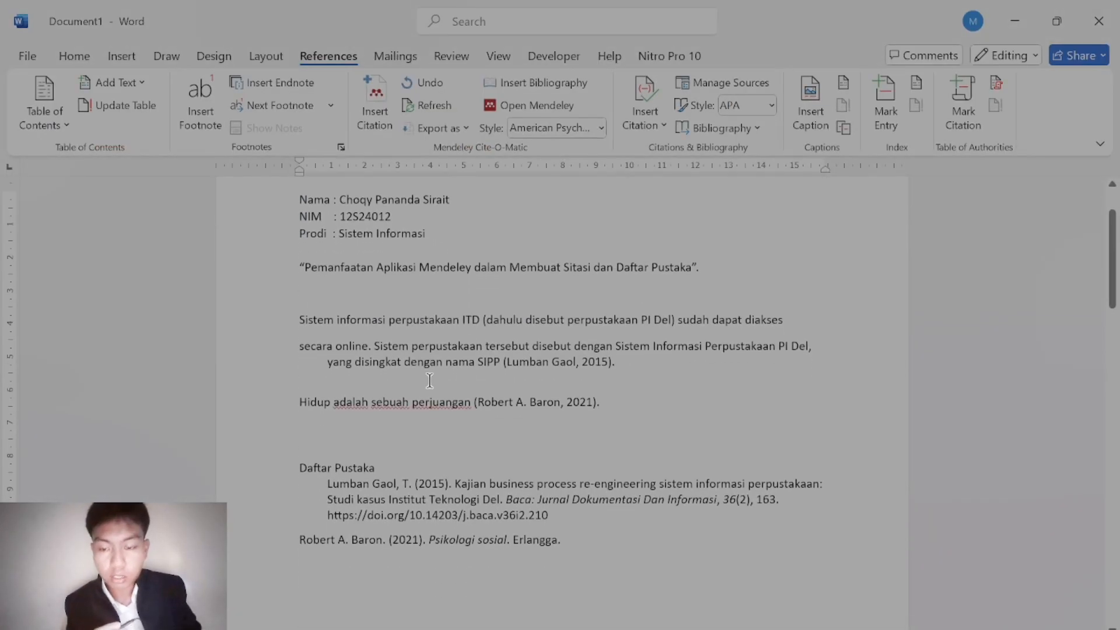
pyautogui.hotkey('ctrl', 'v')
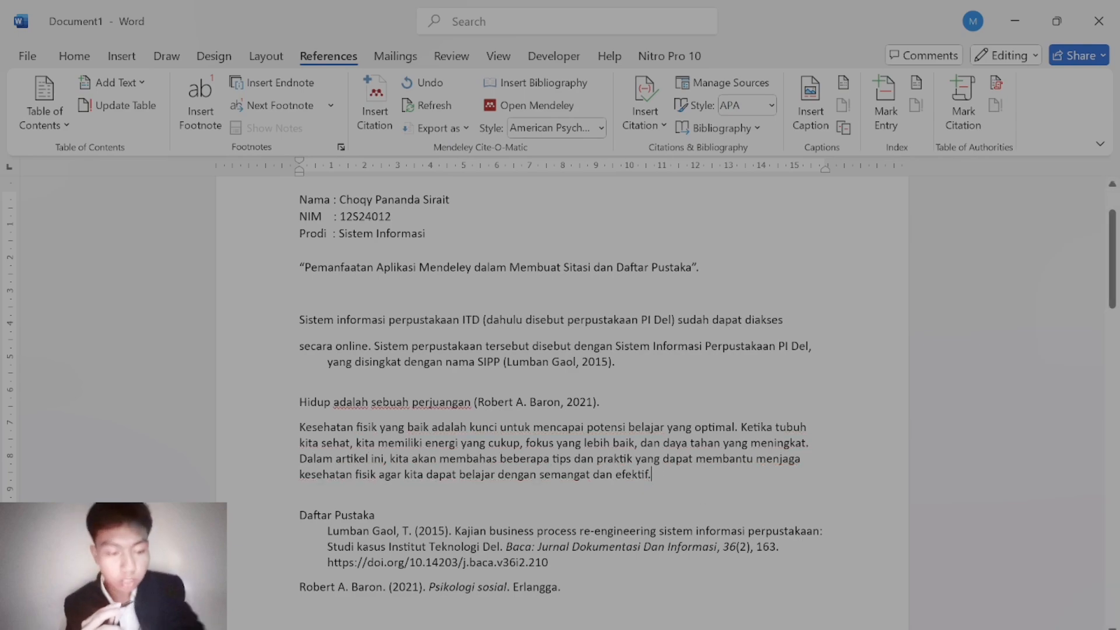
# Insert the Mendeley citation for the Ditmawa 2023 web page after the pasted paragraph and end it with a period
pyautogui.click(388, 105)
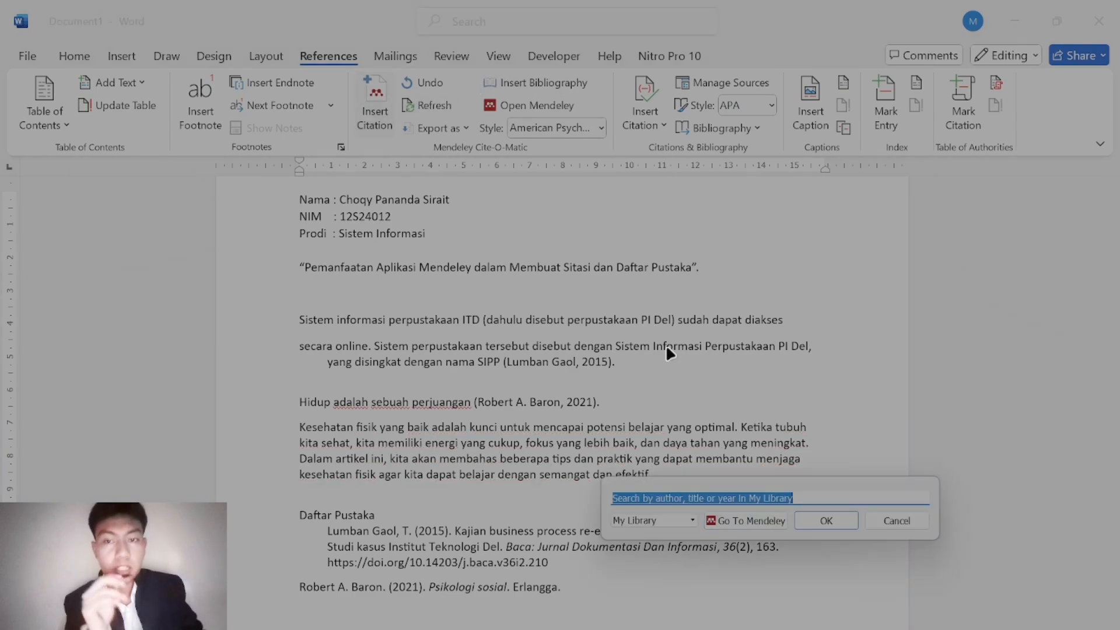
pyautogui.click(745, 520)
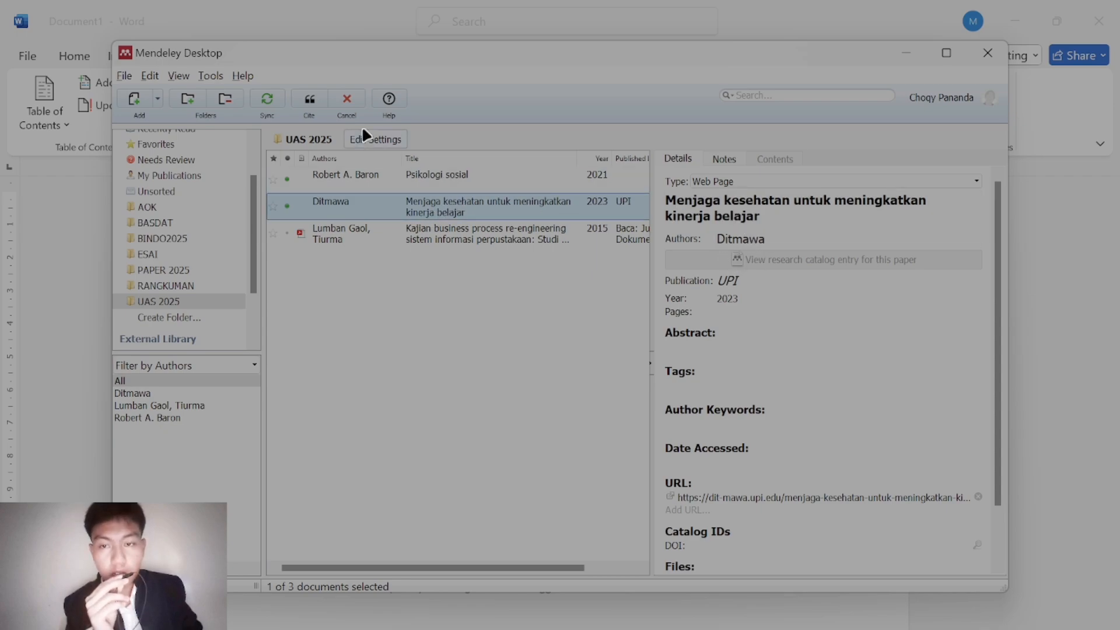
pyautogui.click(309, 100)
pyautogui.scroll(-5, 623, 408)
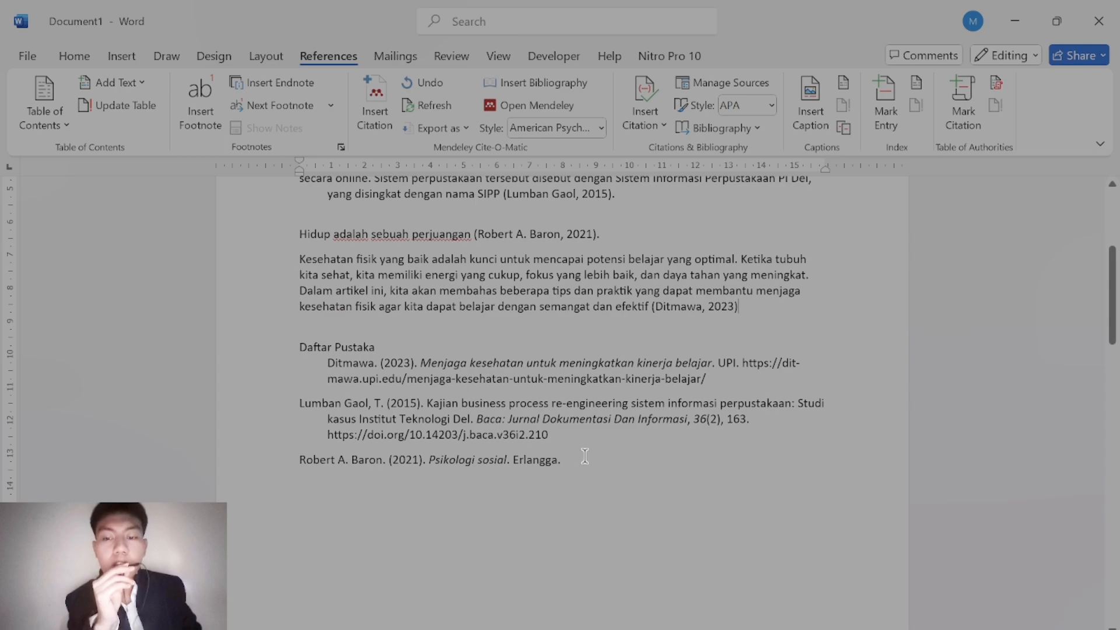
pyautogui.scroll(1, 611, 418)
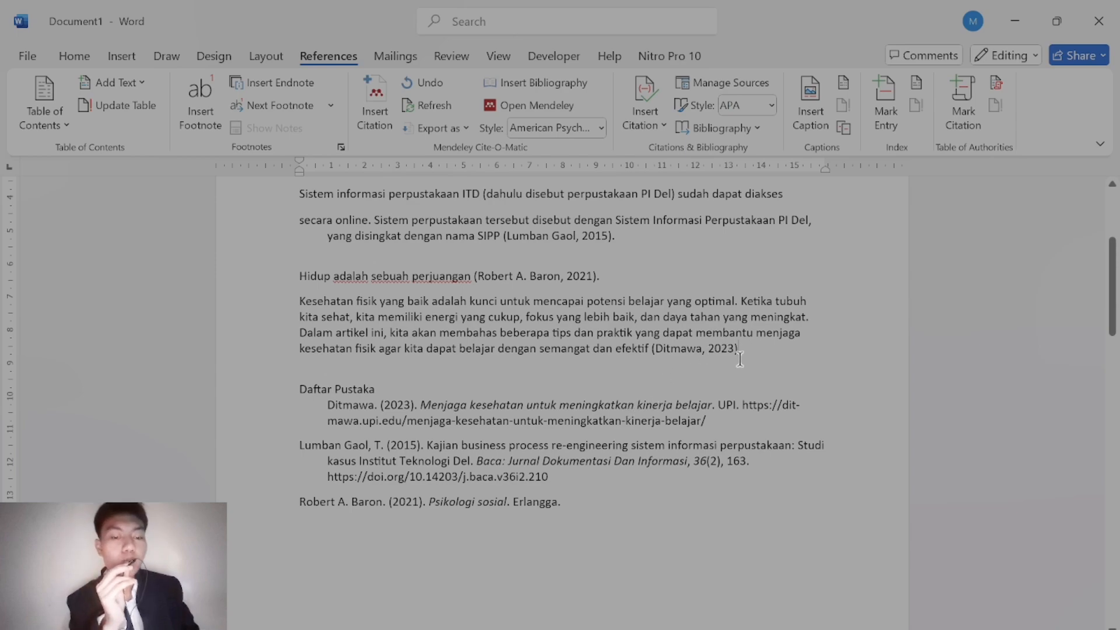
pyautogui.write('.')
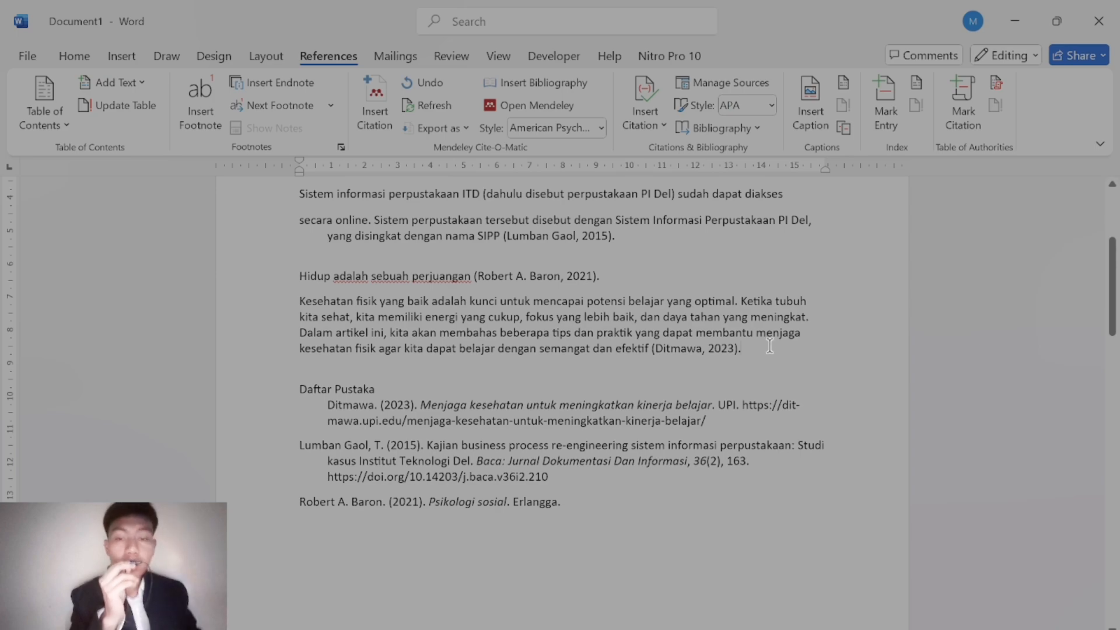
pyautogui.scroll(1, 770, 346)
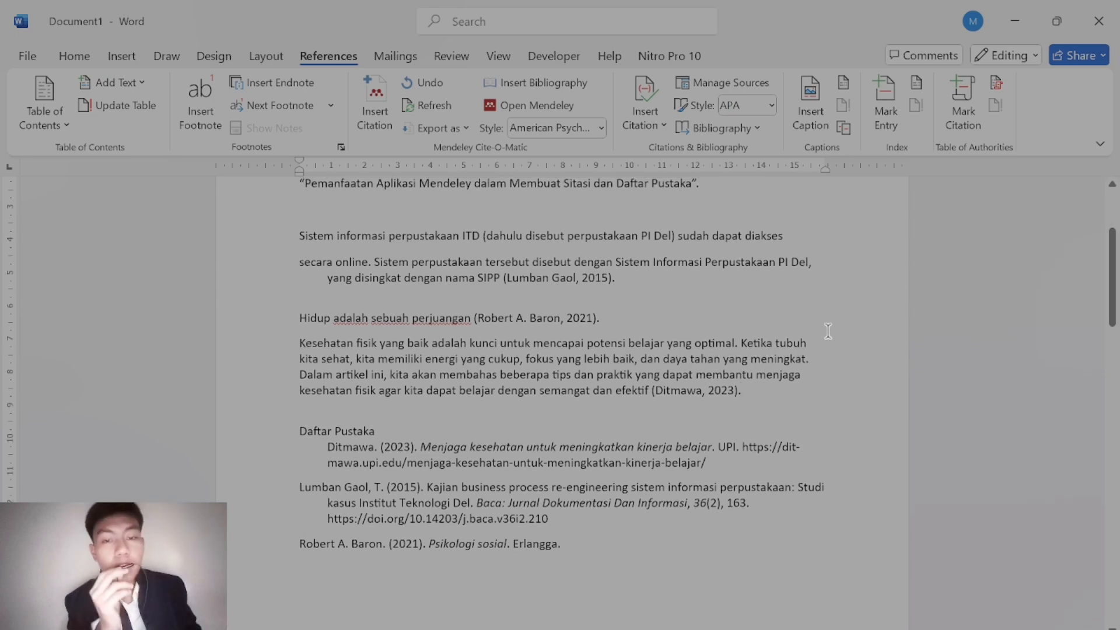
pyautogui.scroll(1, 828, 325)
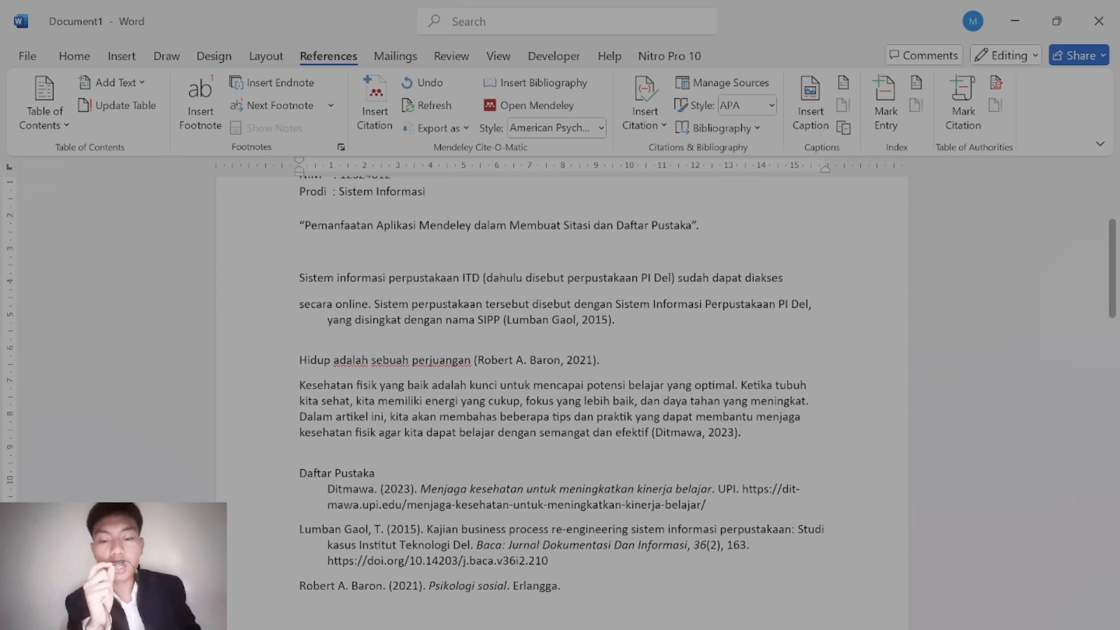
pyautogui.click(620, 629)
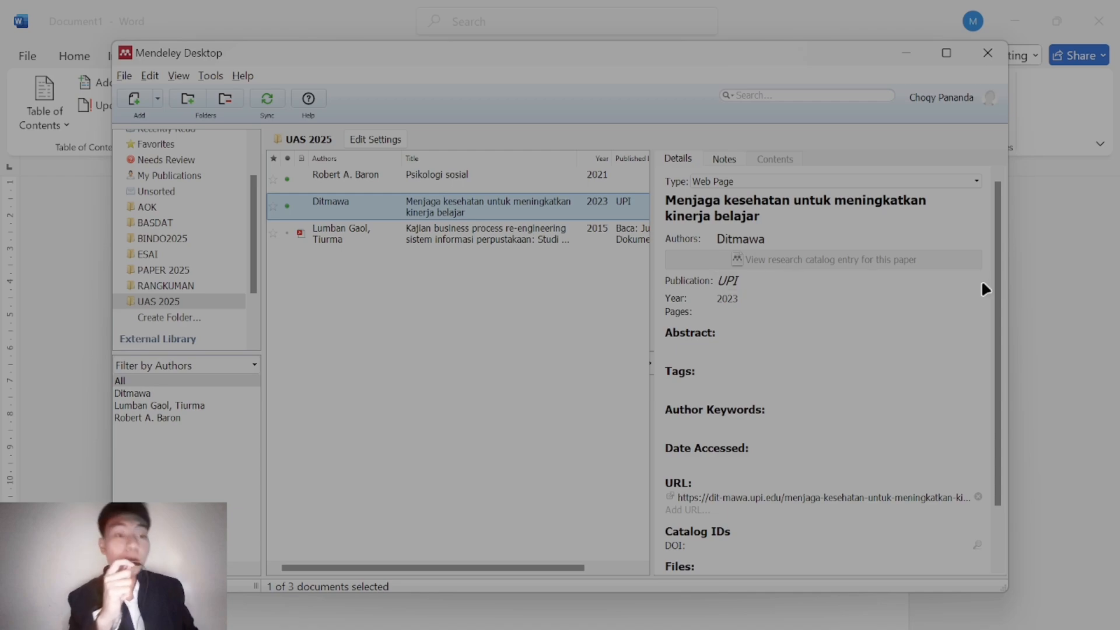
pyautogui.click(1022, 280)
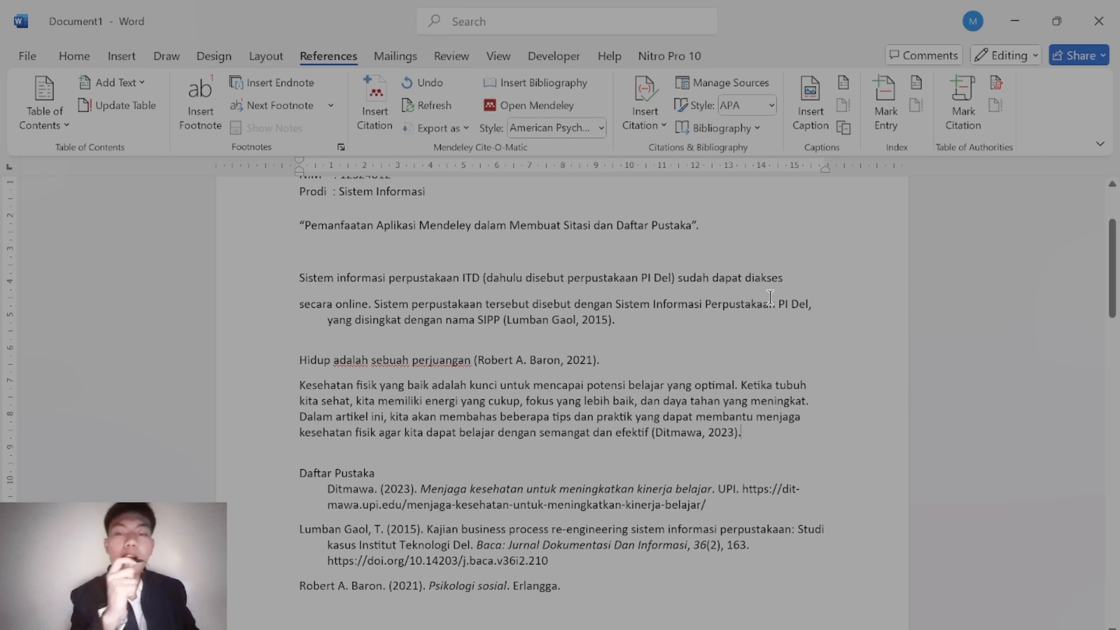
# Choose American Psychological Association 7th edition as the Mendeley citation style for the document
pyautogui.click(735, 430)
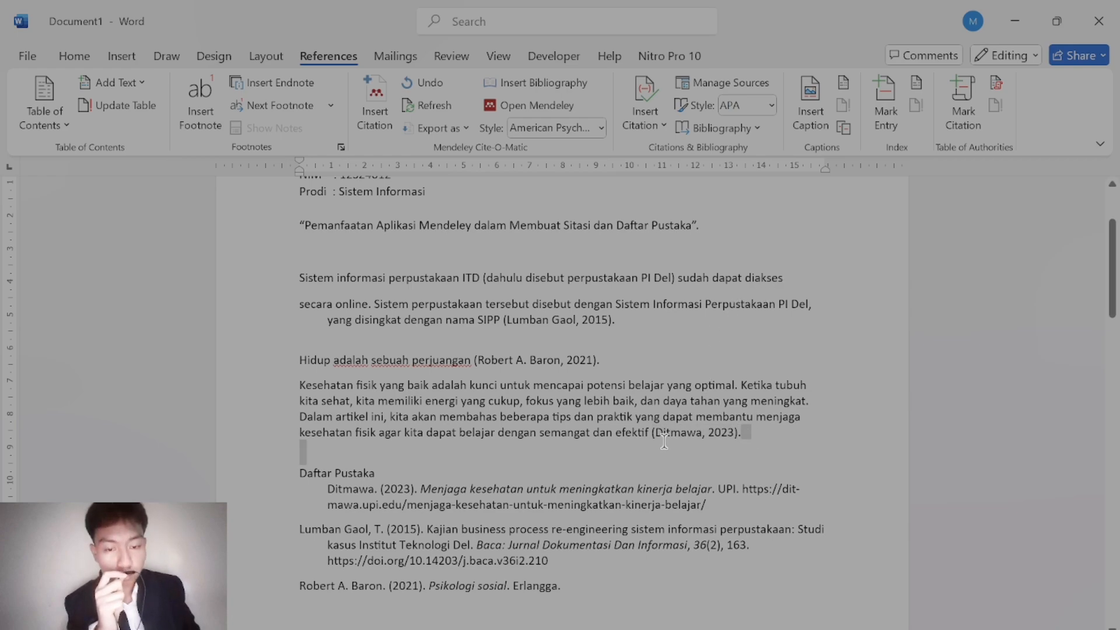
pyautogui.click(580, 124)
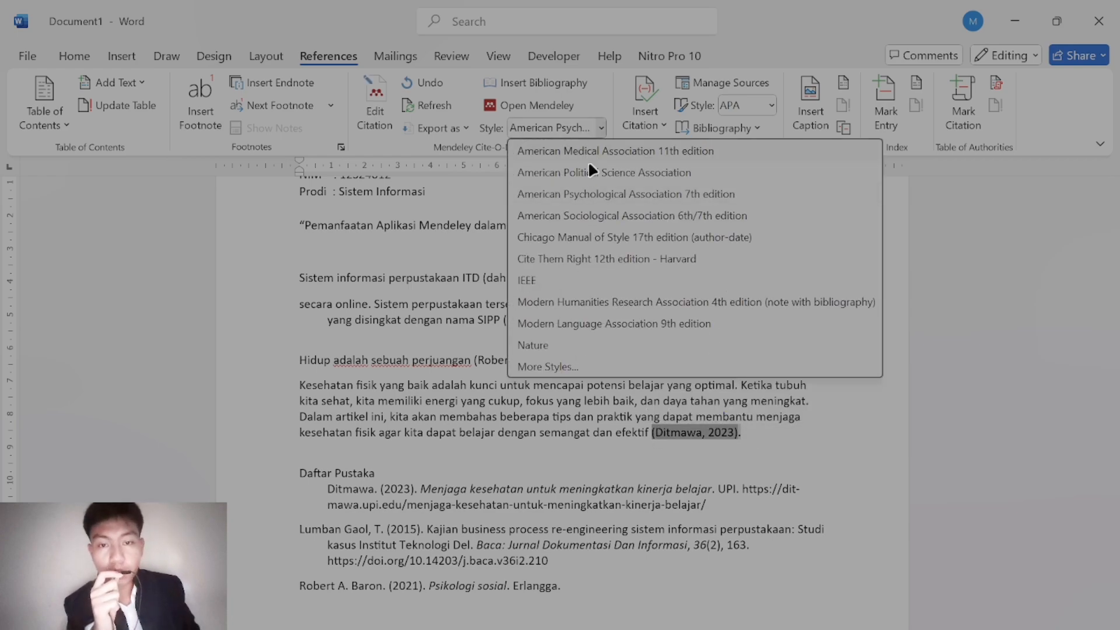
pyautogui.click(593, 190)
pyautogui.click(595, 360)
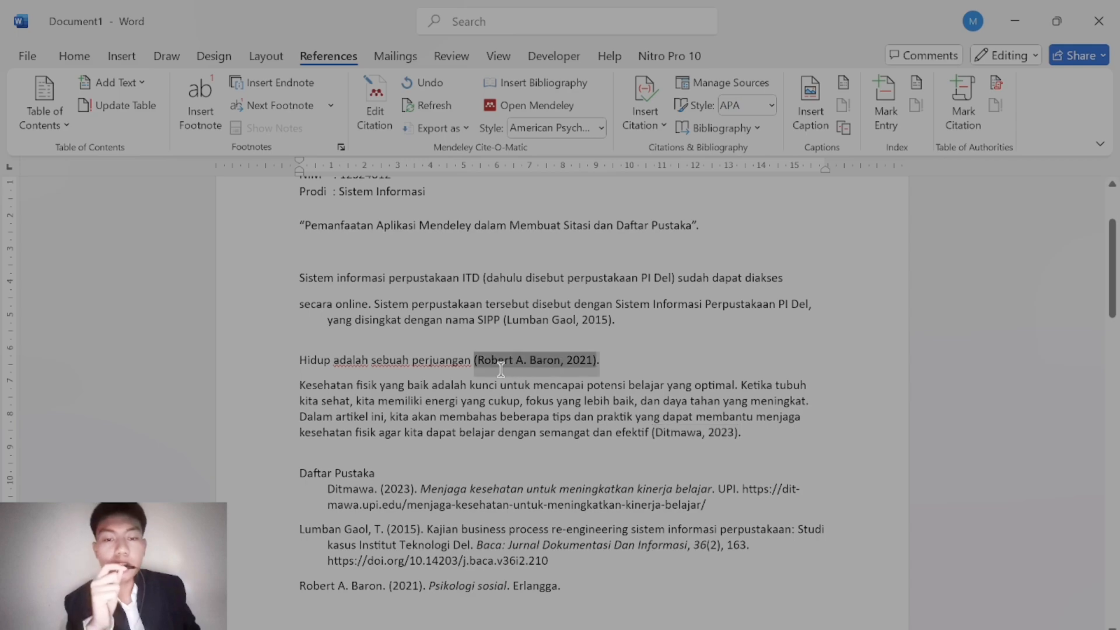
pyautogui.click(592, 134)
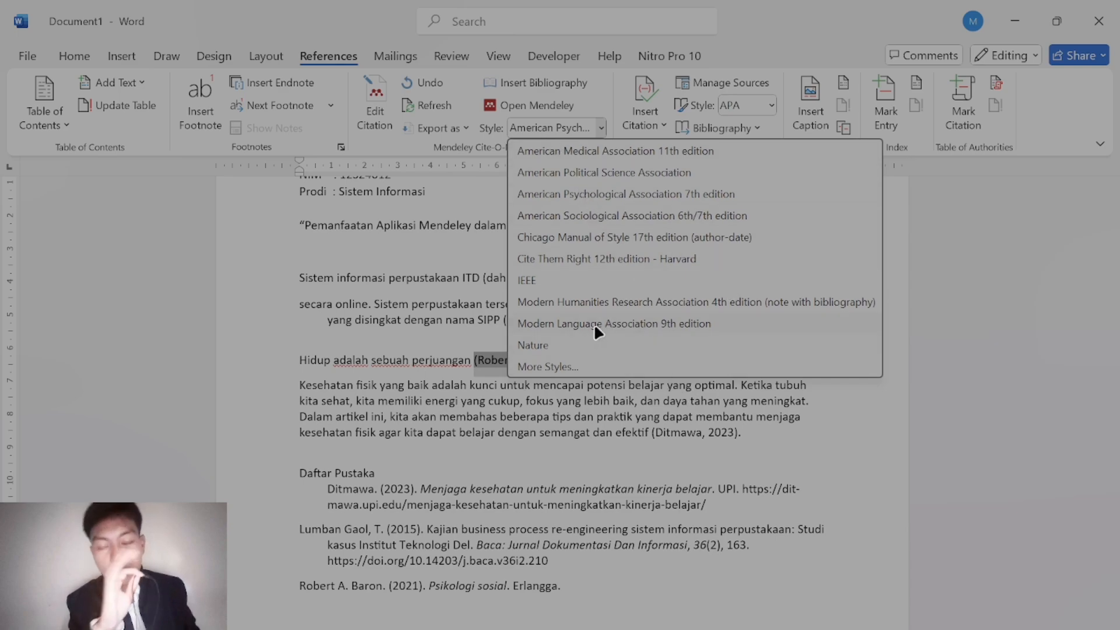
pyautogui.click(699, 198)
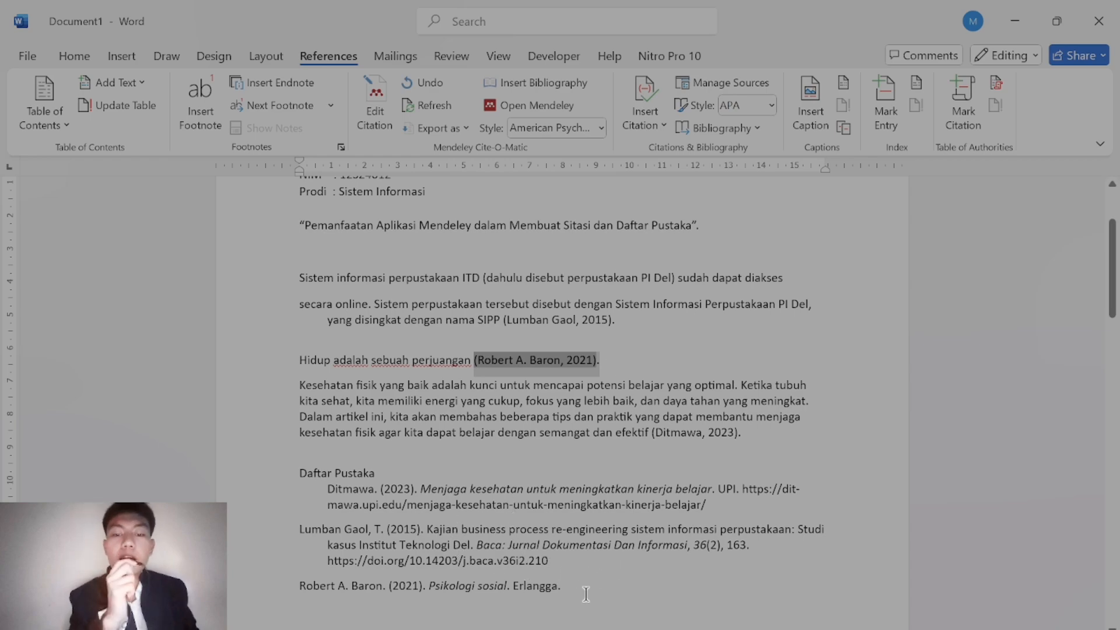
# Italicize all the reference entries under Daftar Pustaka
pyautogui.click(298, 543)
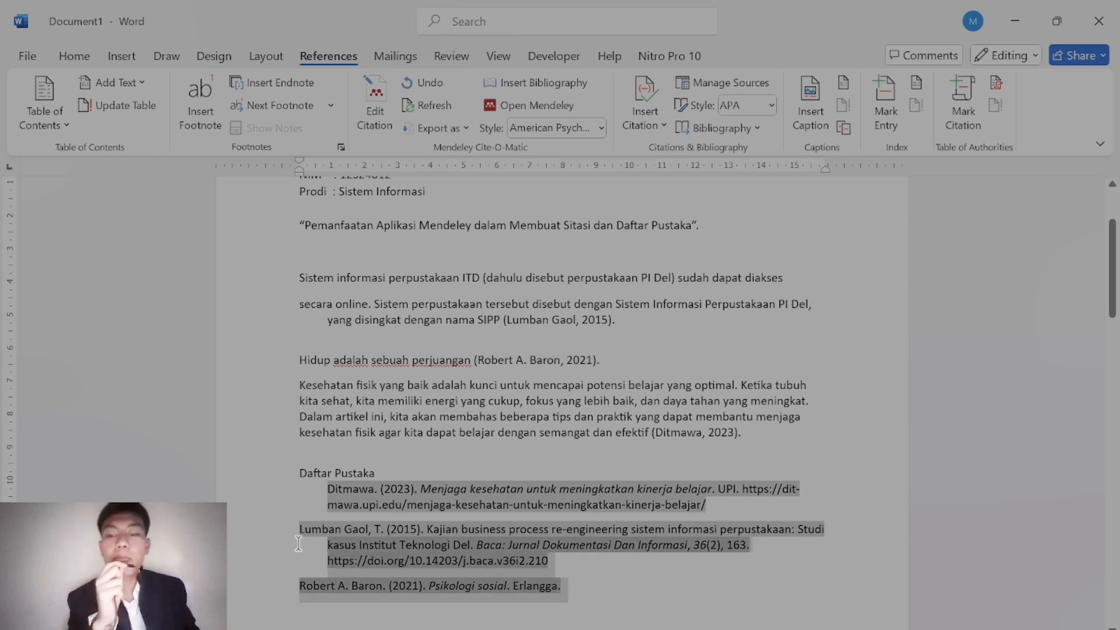
pyautogui.click(119, 56)
pyautogui.click(89, 58)
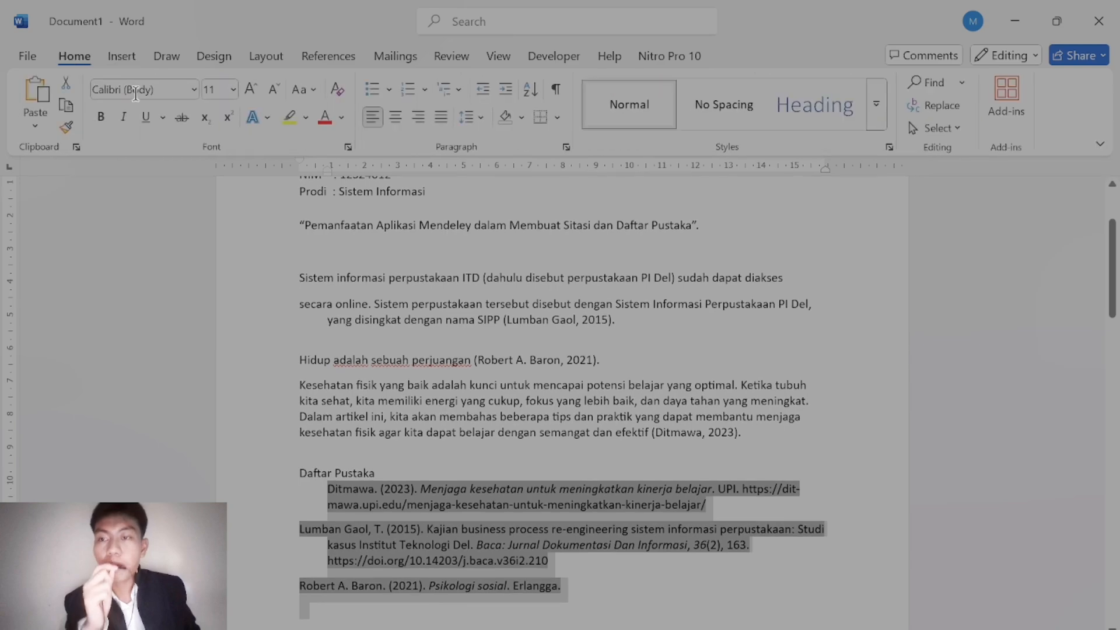
pyautogui.click(124, 115)
pyautogui.click(151, 220)
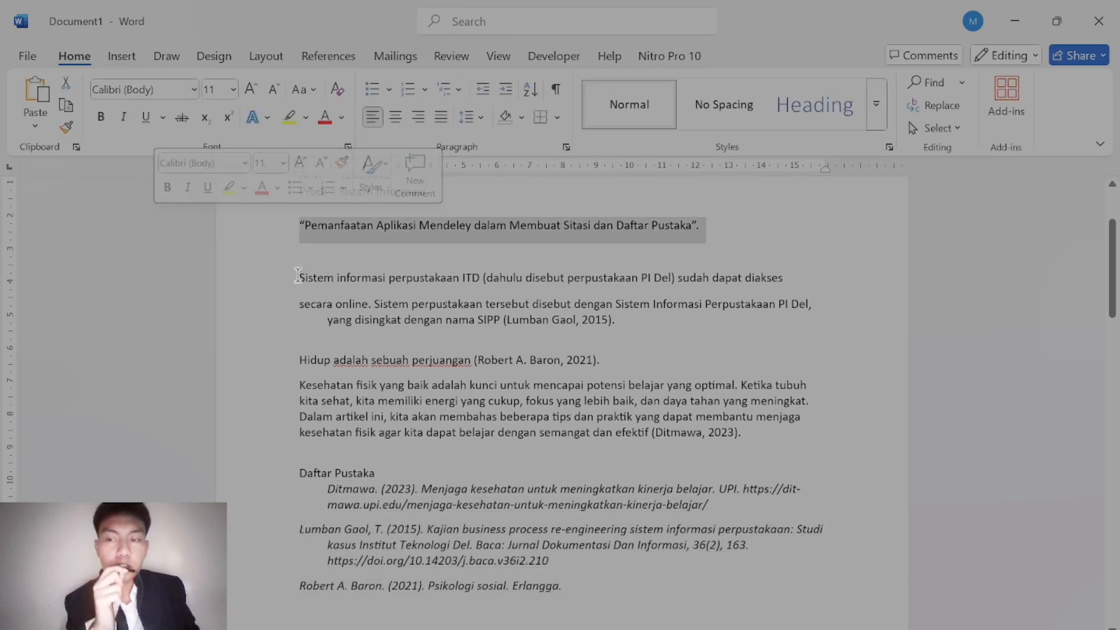
pyautogui.click(714, 363)
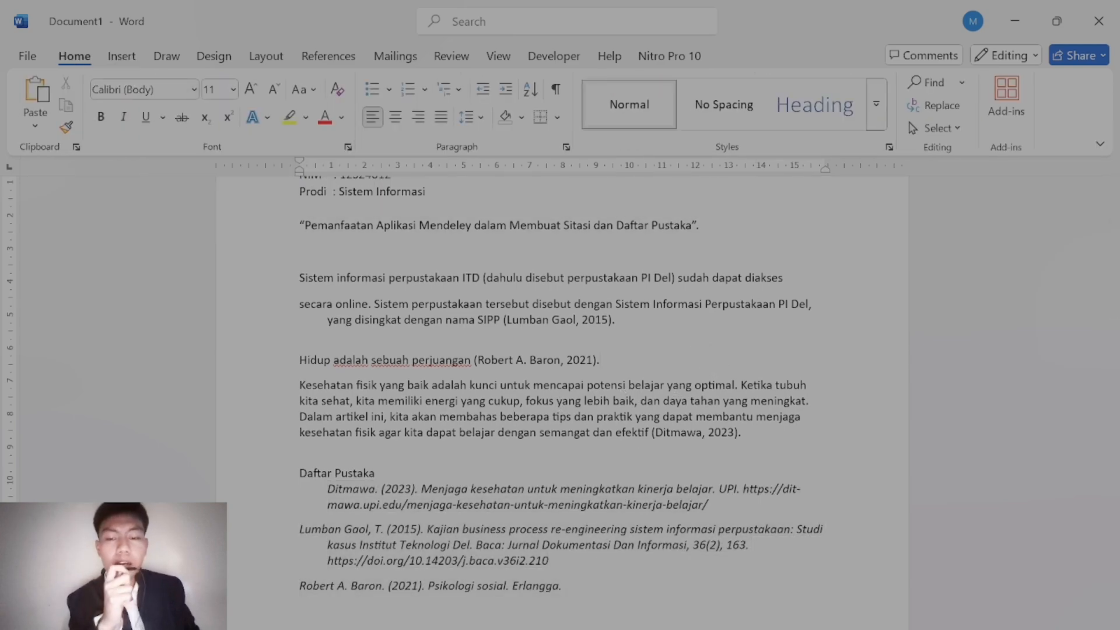
# Switch to Chrome and view the Mendeley Referencer extension's Chrome Web Store page before returning to the health article
pyautogui.hotkey('alt', 'Tab')
pyautogui.click(640, 149)
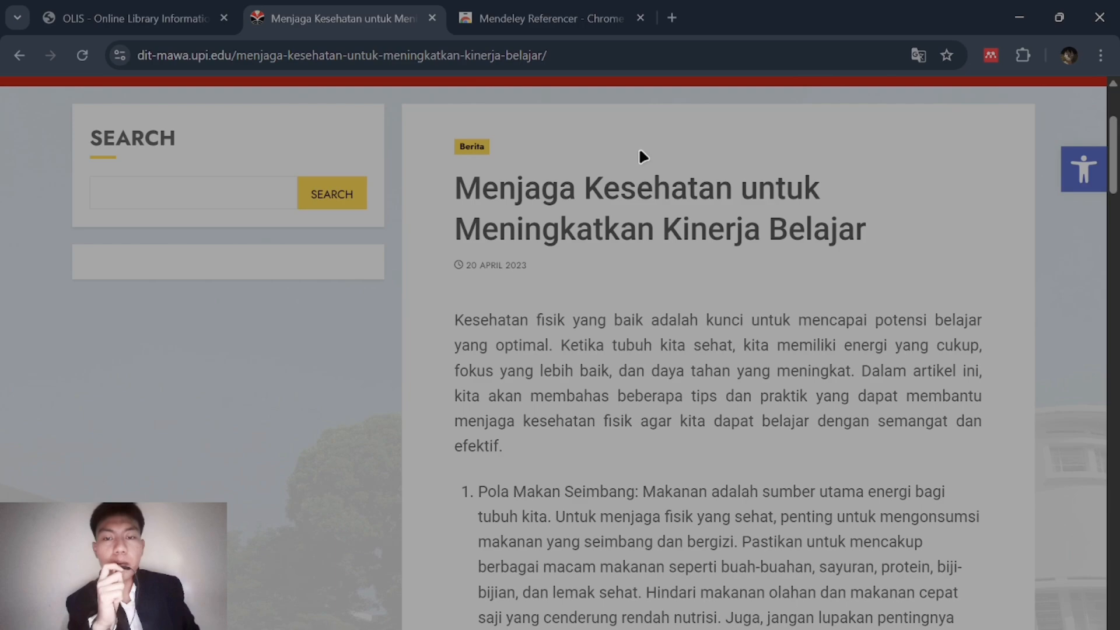
pyautogui.click(589, 13)
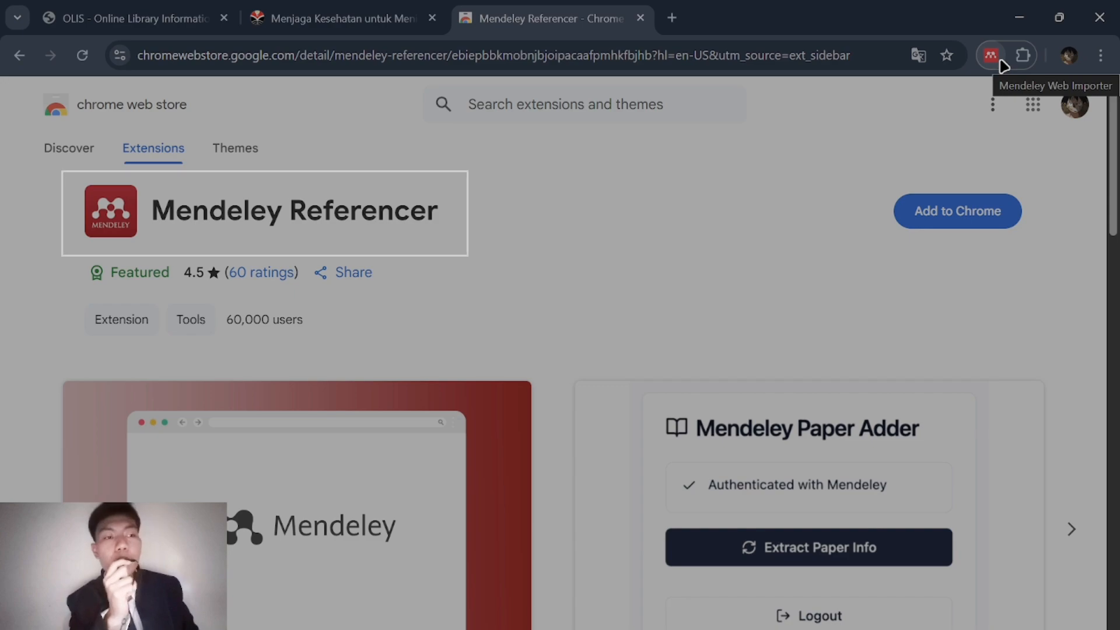
pyautogui.click(397, 4)
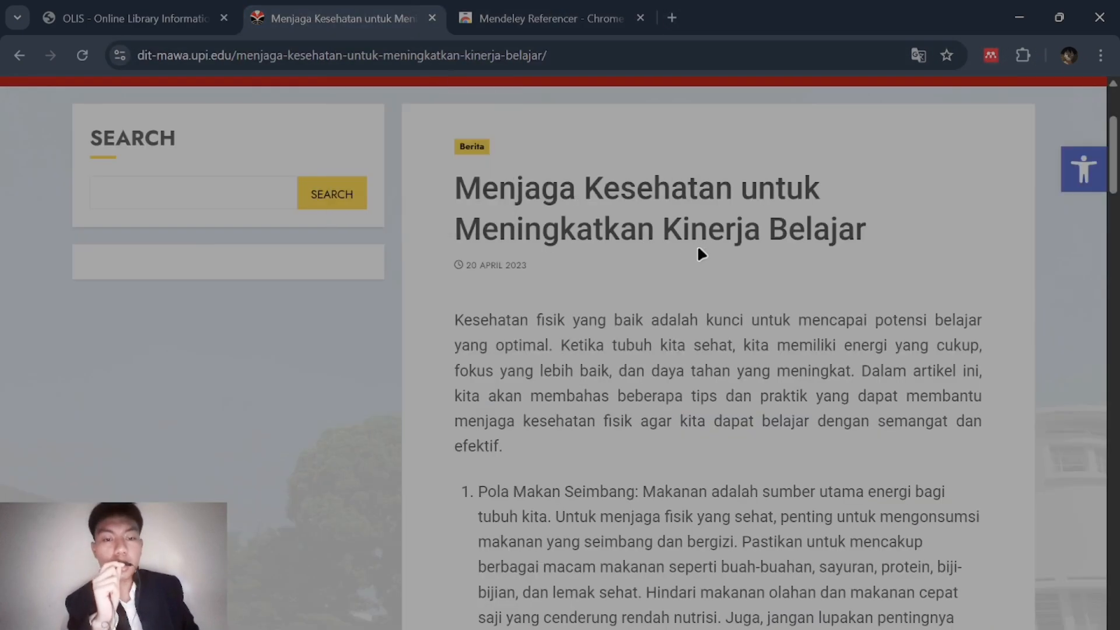
# Search Google for "artikel ilmiah" in a new tab and open the Universitas Negeri Makassar PDF "TATA CARA PENULISAN ARTIKEL ILMIAH"
pyautogui.click(672, 17)
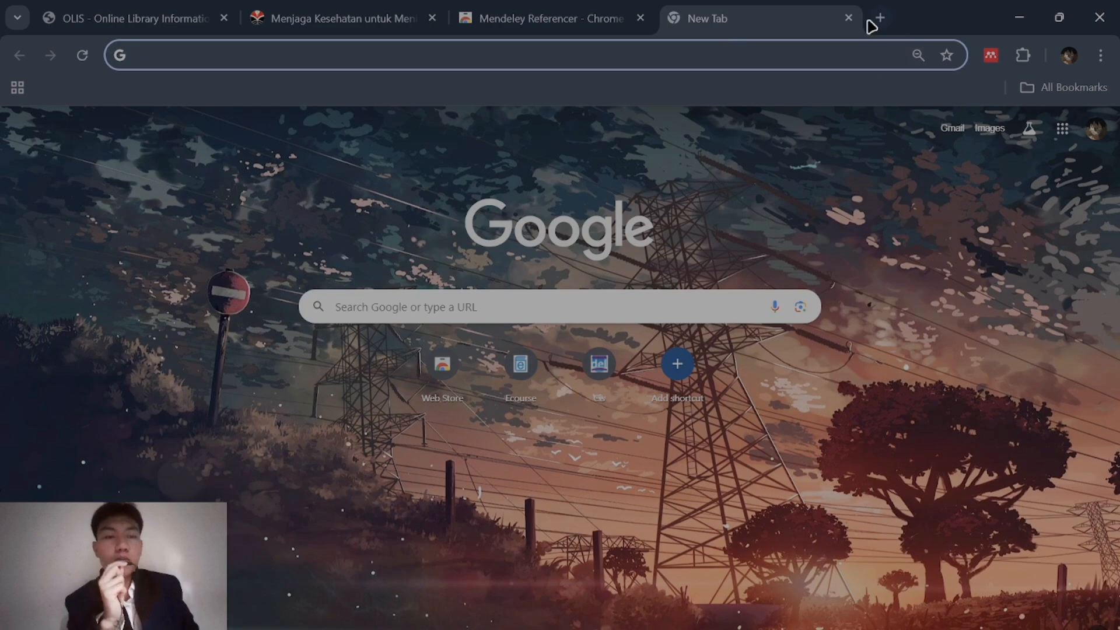
pyautogui.click(850, 21)
pyautogui.click(671, 23)
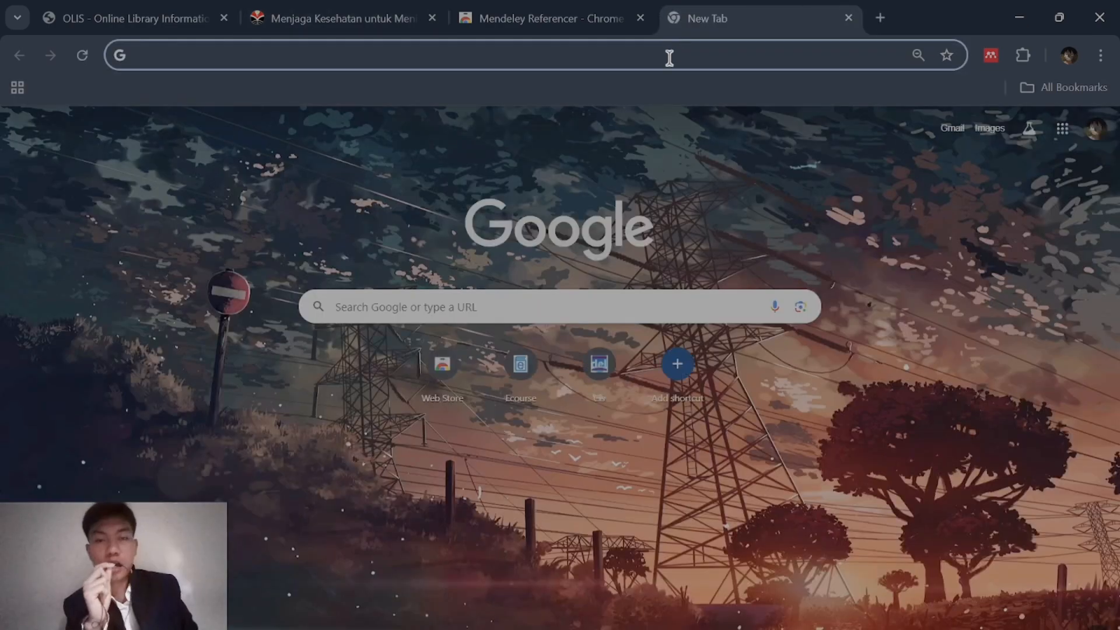
pyautogui.write('pdf')
pyautogui.press('Return')
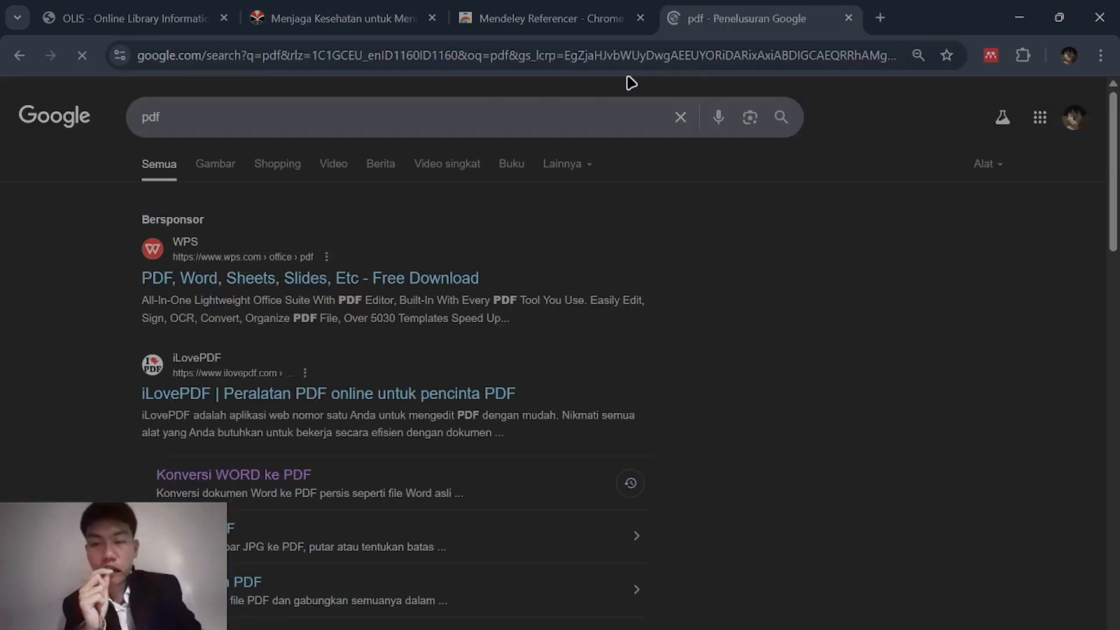
pyautogui.write('ar')
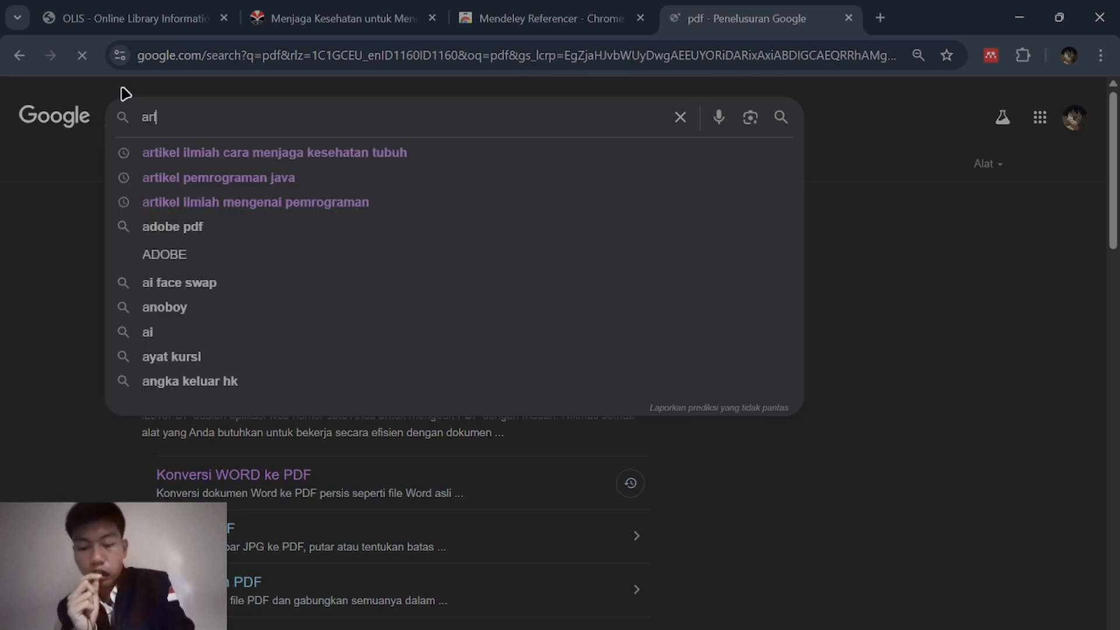
pyautogui.write('tikel ilmiah')
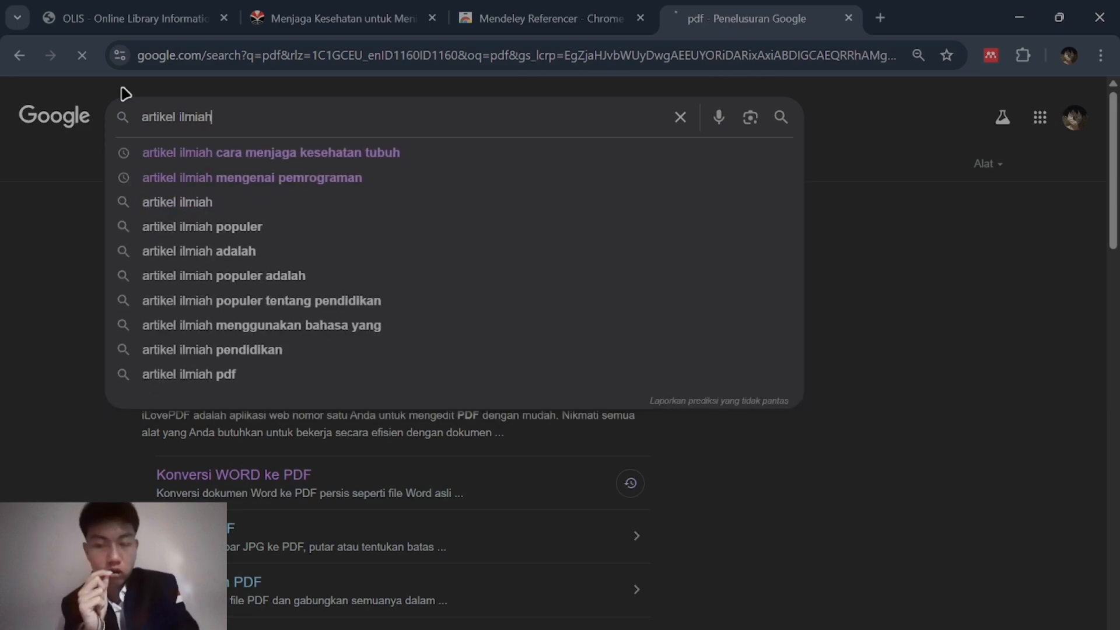
pyautogui.press('Return')
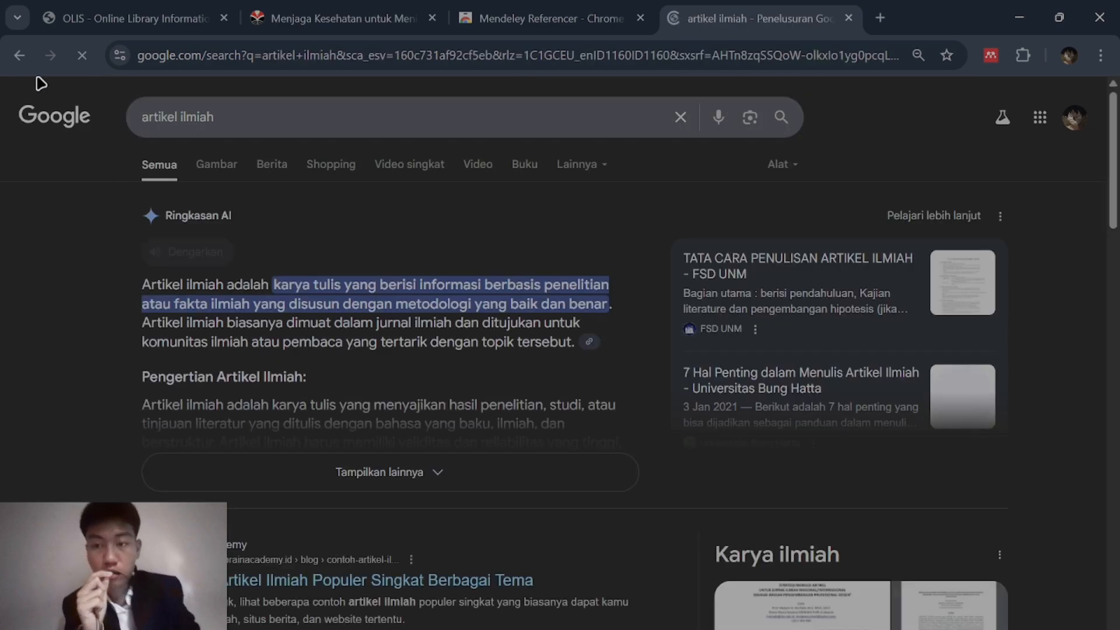
pyautogui.scroll(-4, 150, 395)
pyautogui.click(238, 432)
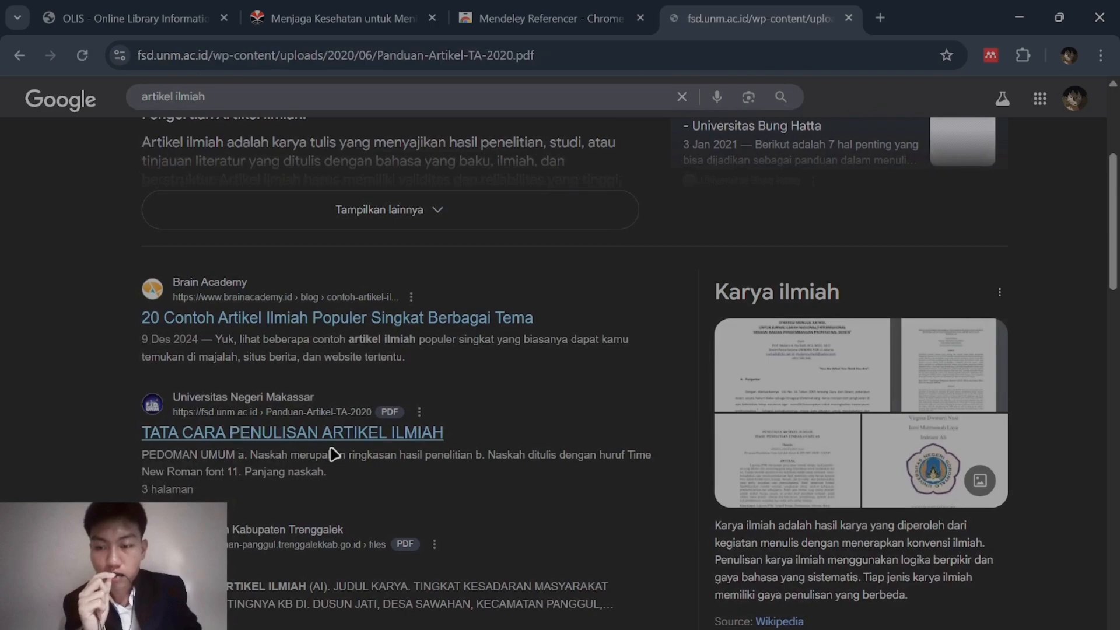
# Add the PDF's journal article reference to the UAS 2025 collection with the Mendeley browser extension, leaving the web page entry unselected
pyautogui.click(995, 58)
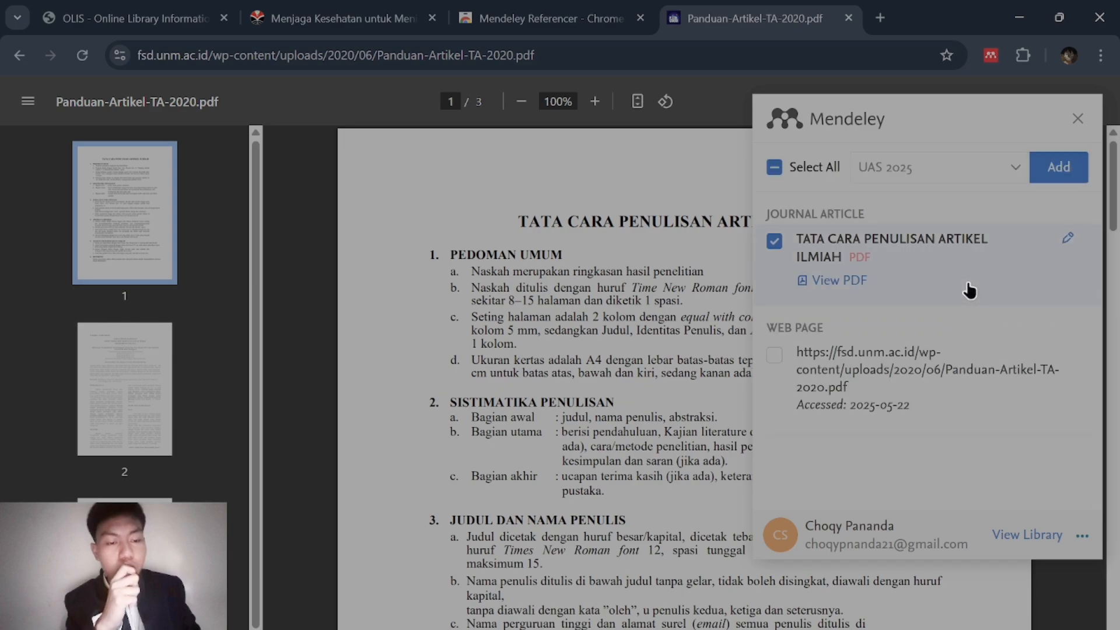
pyautogui.click(779, 245)
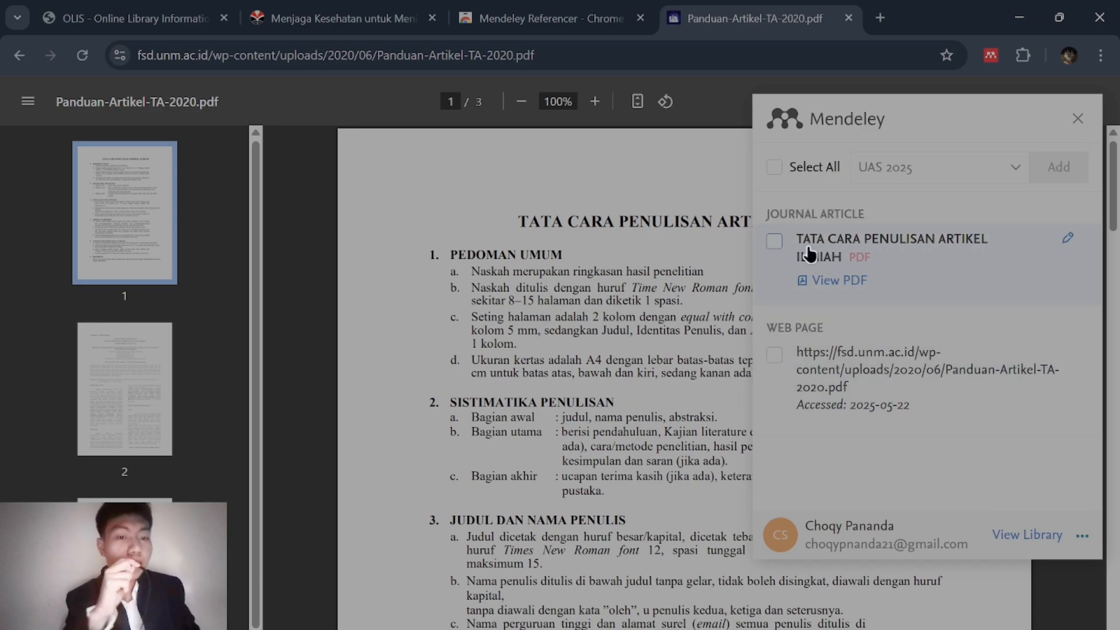
pyautogui.click(777, 245)
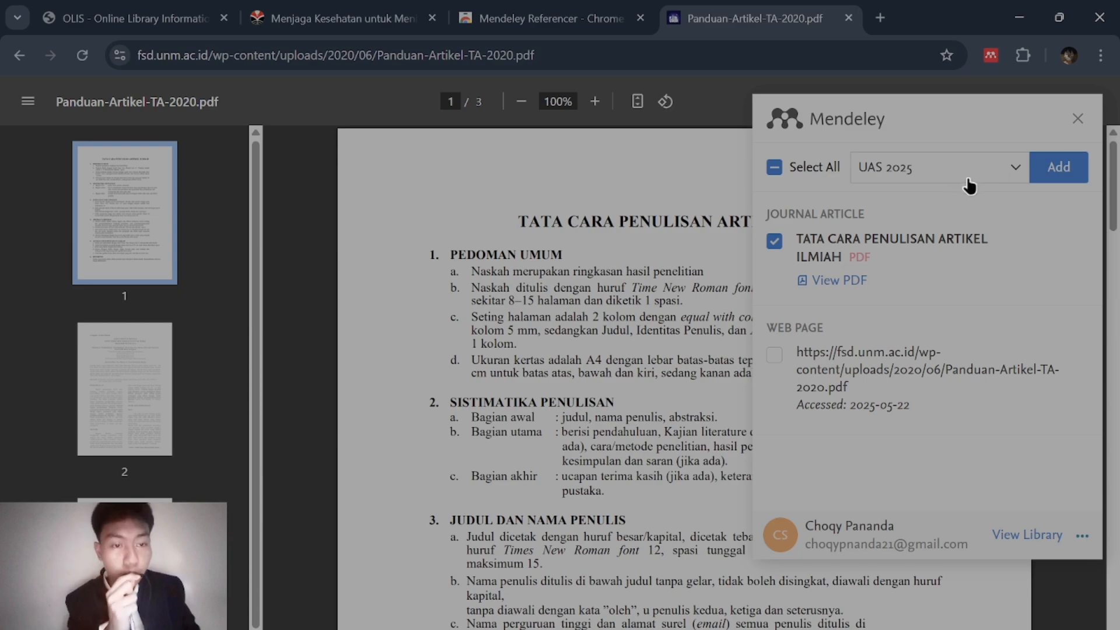
pyautogui.click(928, 170)
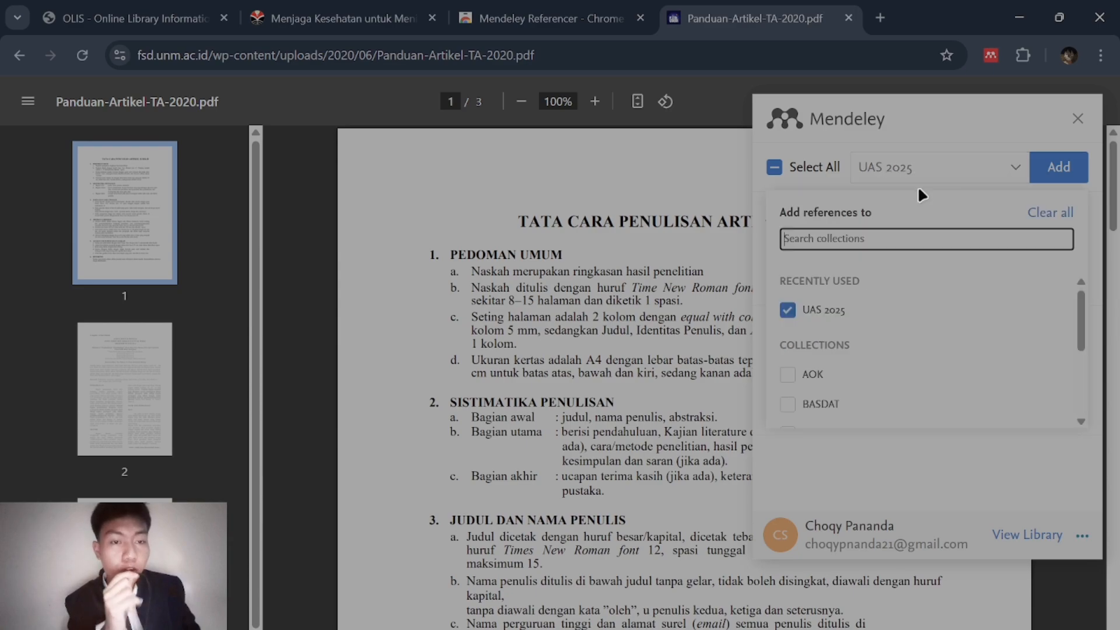
pyautogui.click(941, 179)
pyautogui.click(1059, 186)
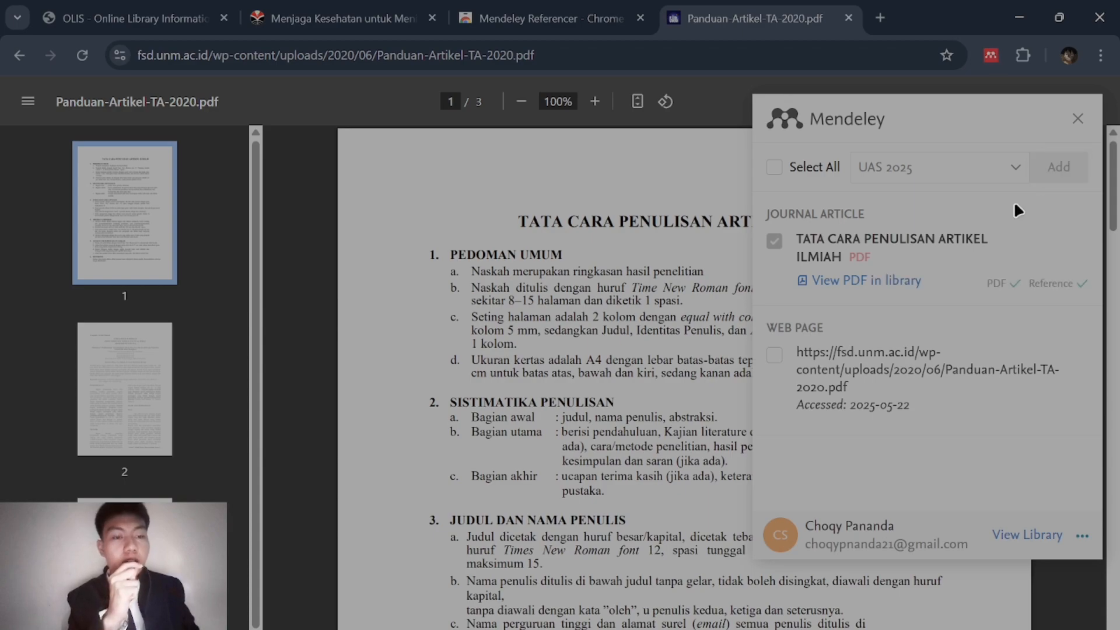
# Switch to Mendeley Desktop, sync the library, view the "TATA CARA PENULISAN ARTIKEL ILMIAH" details in UAS 2025, and return to Chrome
pyautogui.hotkey('alt', 'Tab')
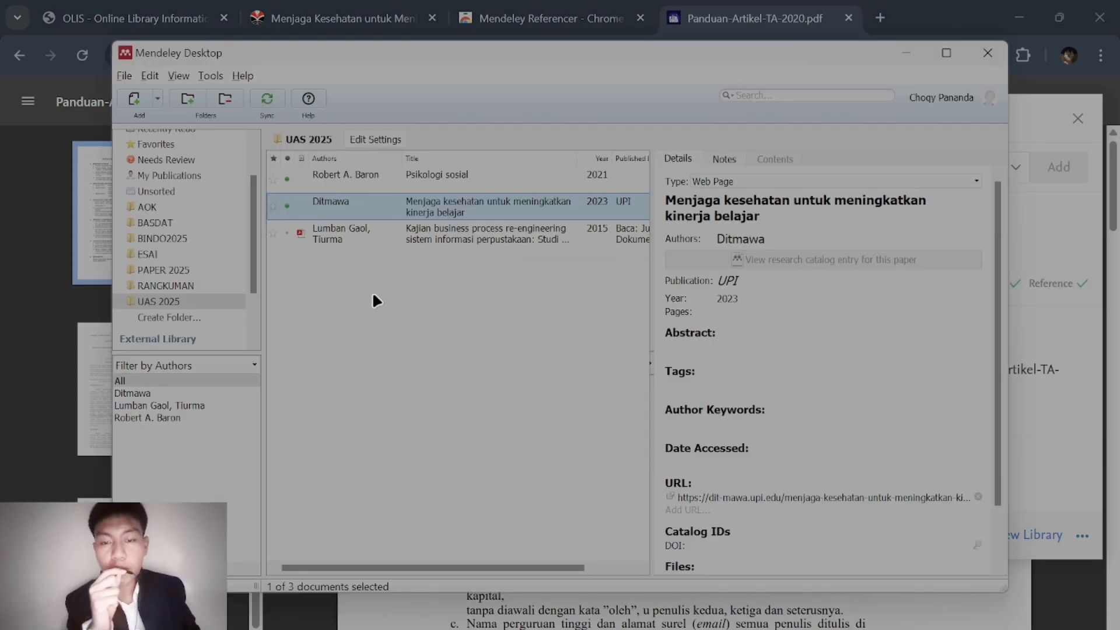
pyautogui.click(142, 301)
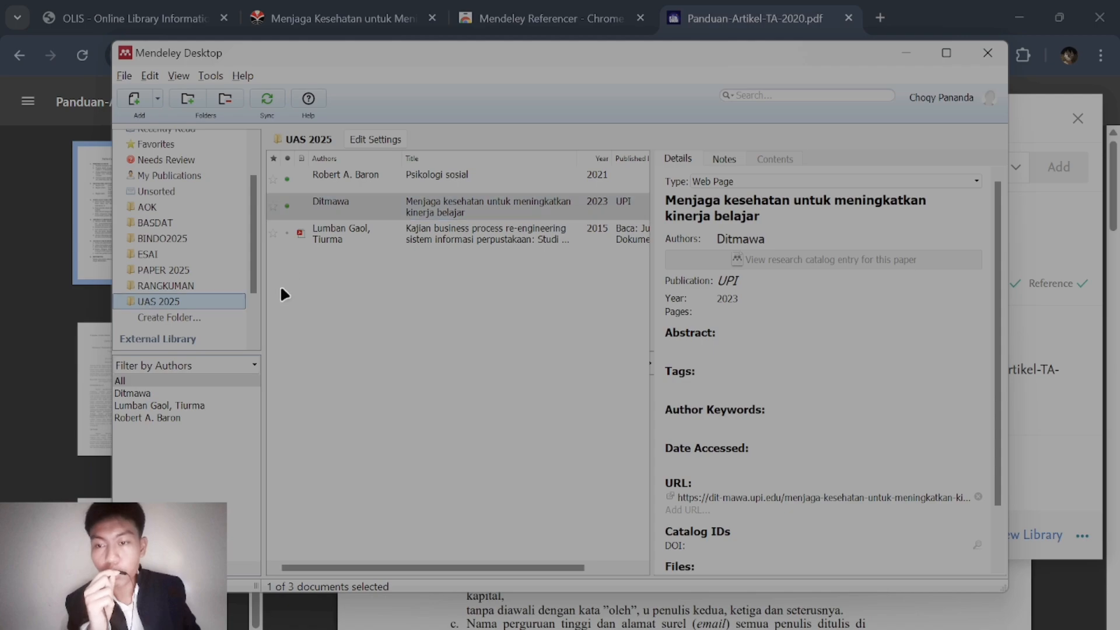
pyautogui.click(269, 103)
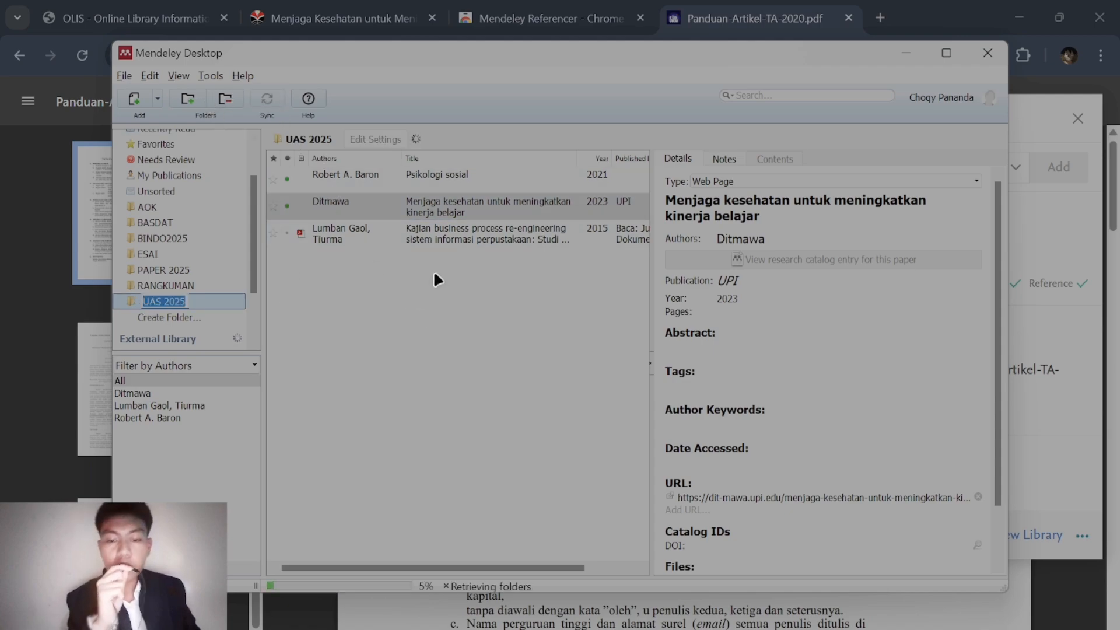
pyautogui.press('End')
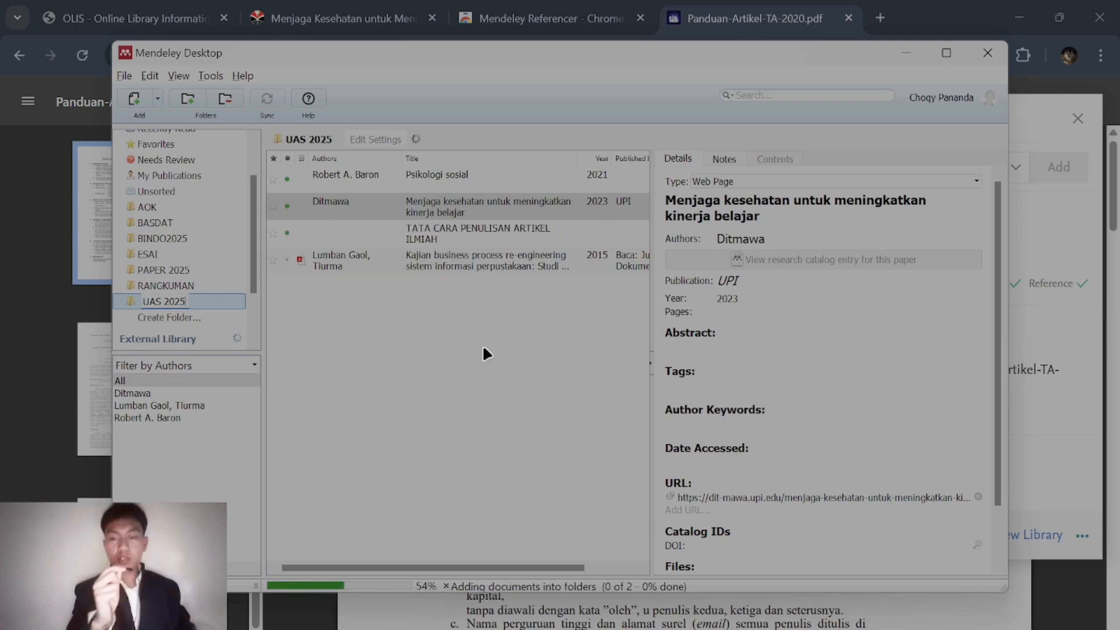
pyautogui.click(383, 231)
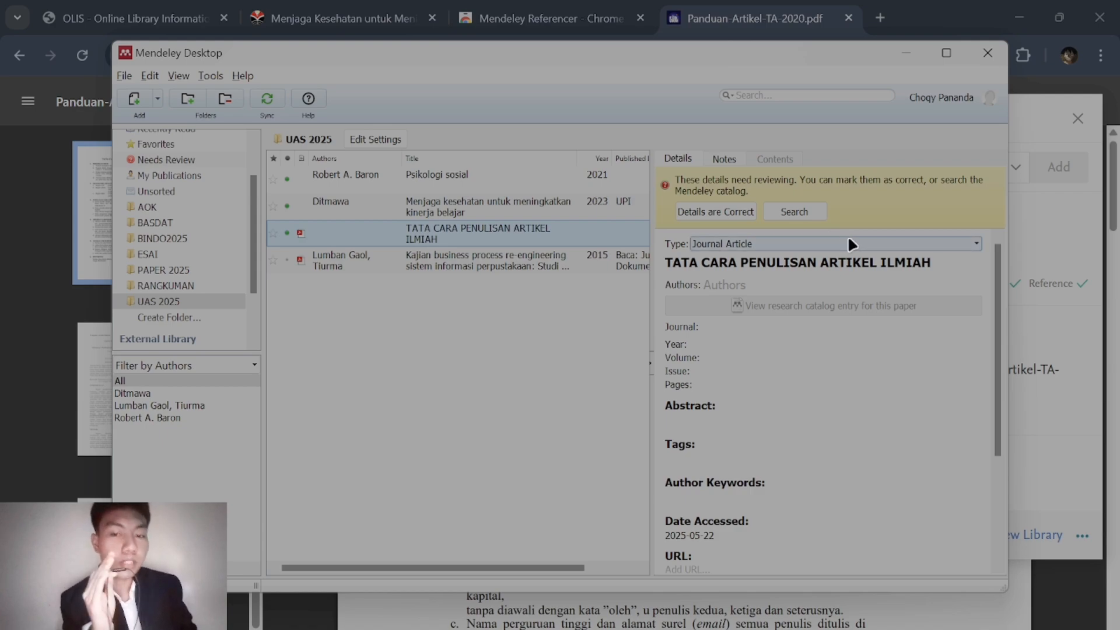
pyautogui.click(1044, 98)
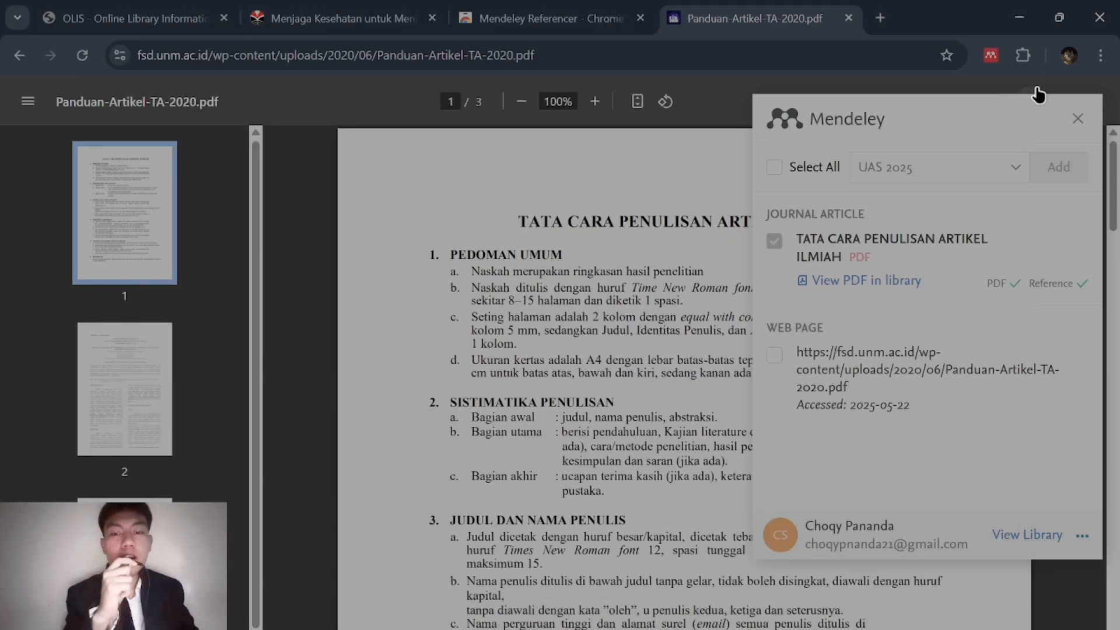